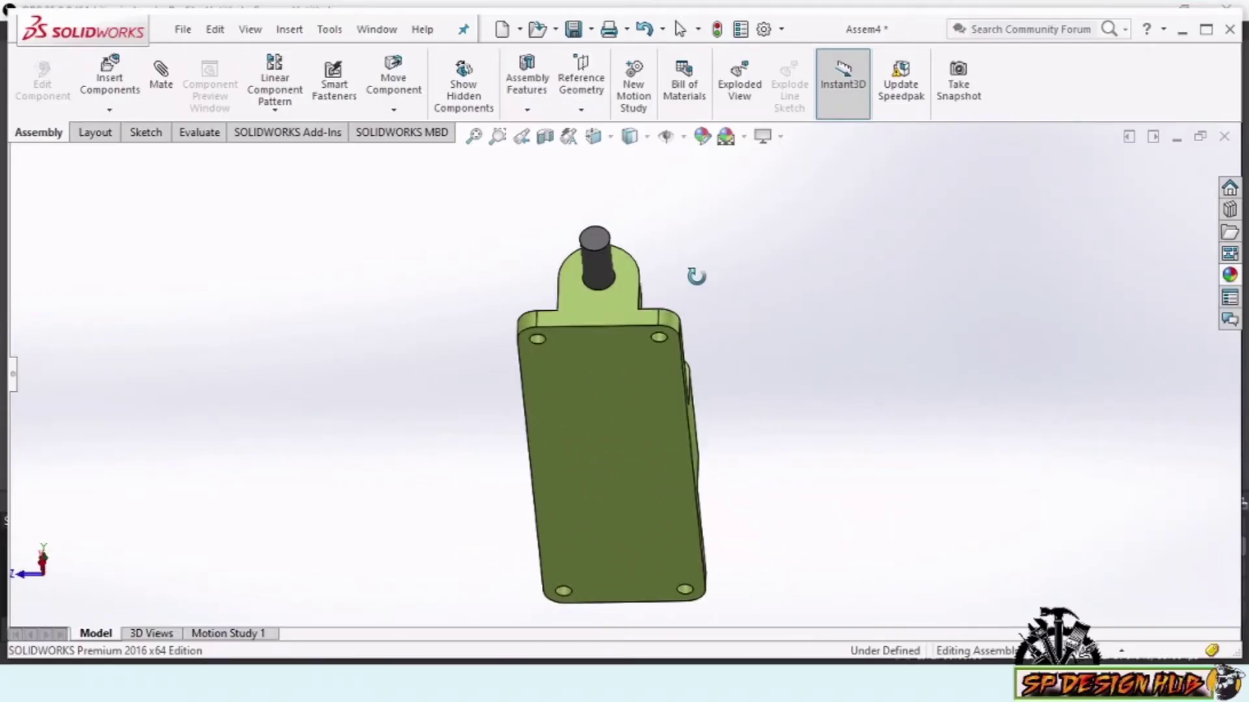
# Orbit the finished Assem4 latch assembly to an isometric view
pyautogui.moveTo(695, 276)
pyautogui.mouseDown(button='middle')
pyautogui.moveTo(655, 370)
pyautogui.moveTo(585, 423)
pyautogui.moveTo(585, 507)
pyautogui.moveTo(632, 579)
pyautogui.moveTo(571, 446)
pyautogui.moveTo(722, 353)
pyautogui.moveTo(827, 384)
pyautogui.moveTo(559, 412)
pyautogui.mouseUp(button='middle')
# Zoom and orbit the latch assembly to a tilted view to review it
pyautogui.scroll(-2, 525, 376)
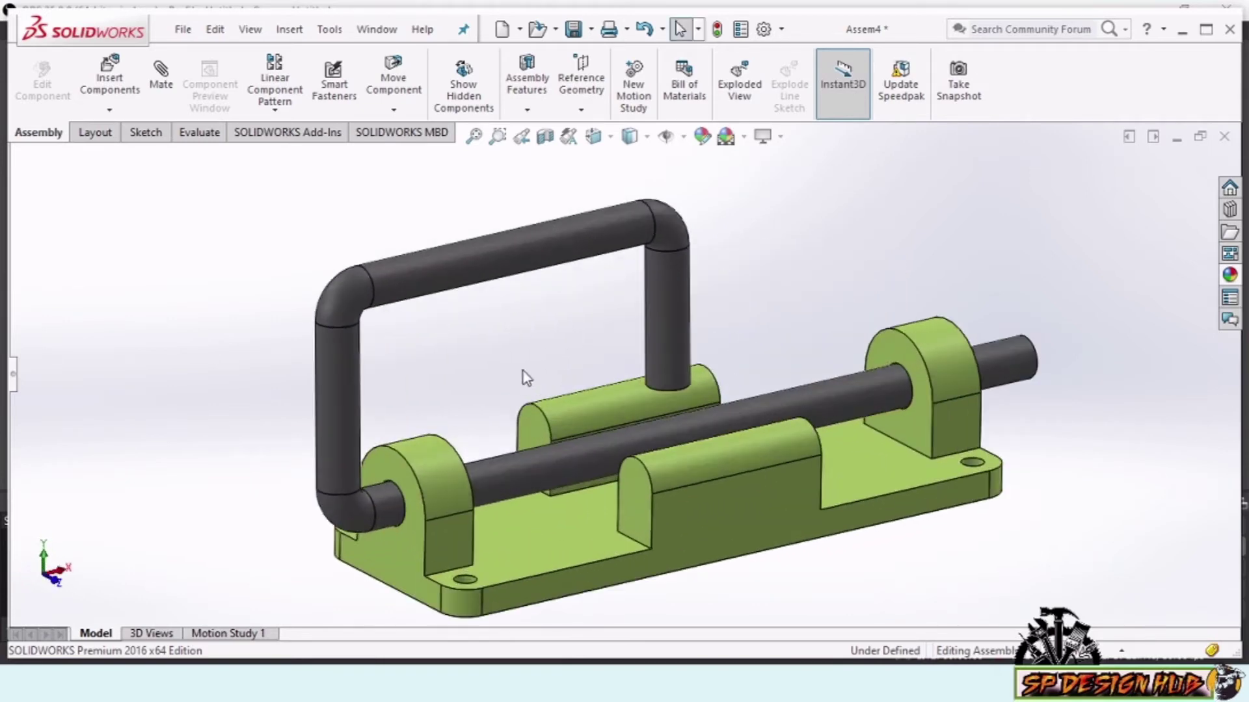
pyautogui.scroll(3, 615, 377)
pyautogui.moveTo(615, 377)
pyautogui.mouseDown(button='middle')
pyautogui.moveTo(803, 501)
pyautogui.moveTo(734, 518)
pyautogui.moveTo(571, 398)
pyautogui.moveTo(541, 278)
pyautogui.moveTo(571, 404)
pyautogui.moveTo(540, 481)
pyautogui.moveTo(443, 496)
pyautogui.mouseUp(button='middle')
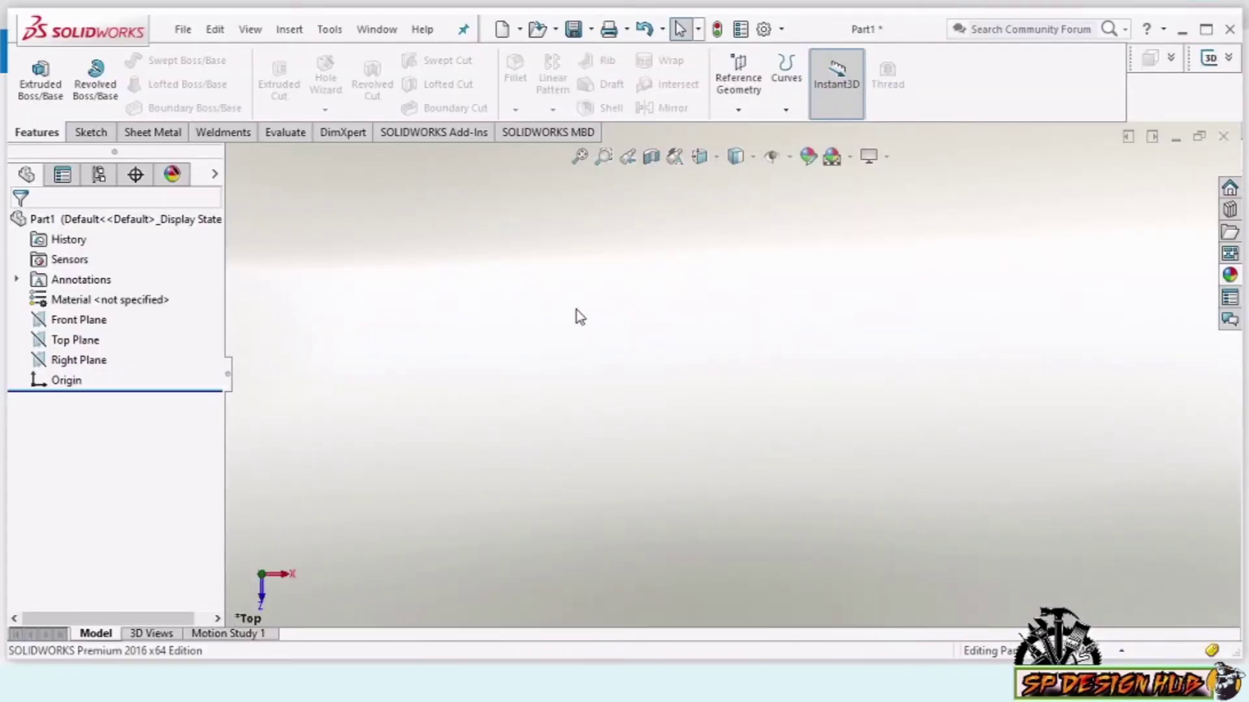
# Switch units to MMGS and start a sketch on the Top Plane, viewed normal
pyautogui.click(1124, 652)
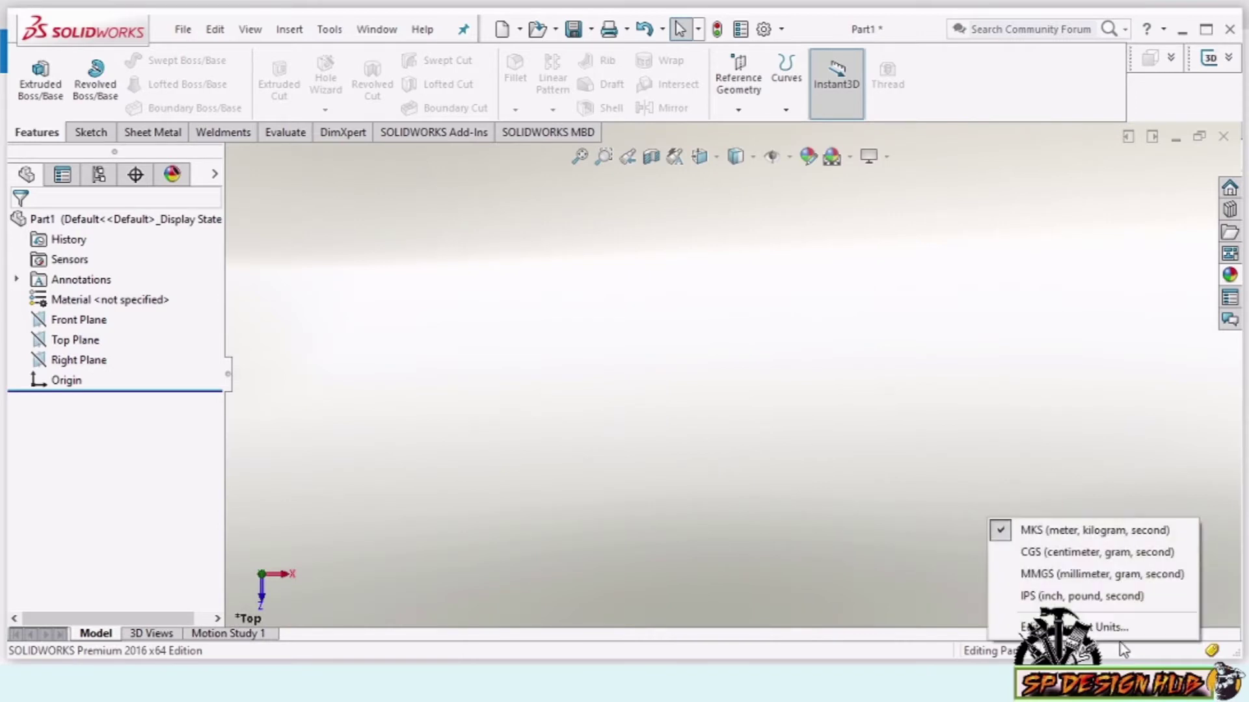
pyautogui.click(1099, 579)
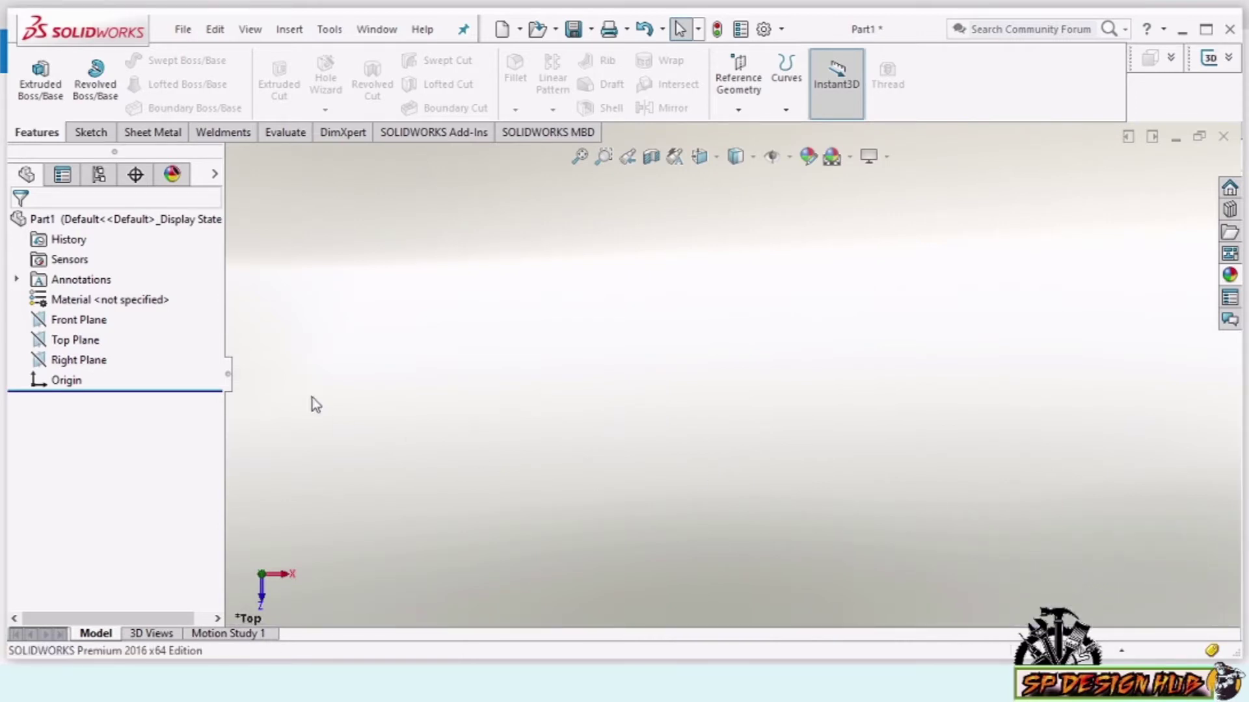
pyautogui.click(75, 340)
pyautogui.rightClick(485, 242)
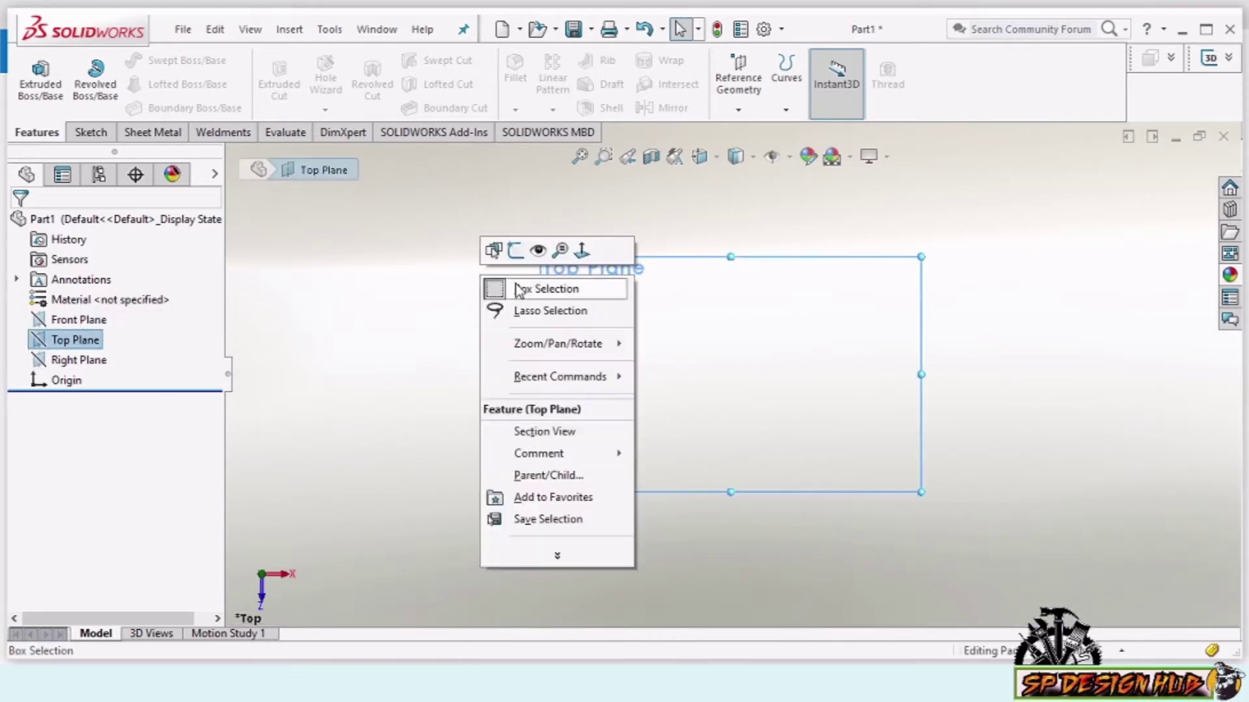
pyautogui.click(584, 251)
pyautogui.rightClick(626, 211)
pyautogui.click(655, 188)
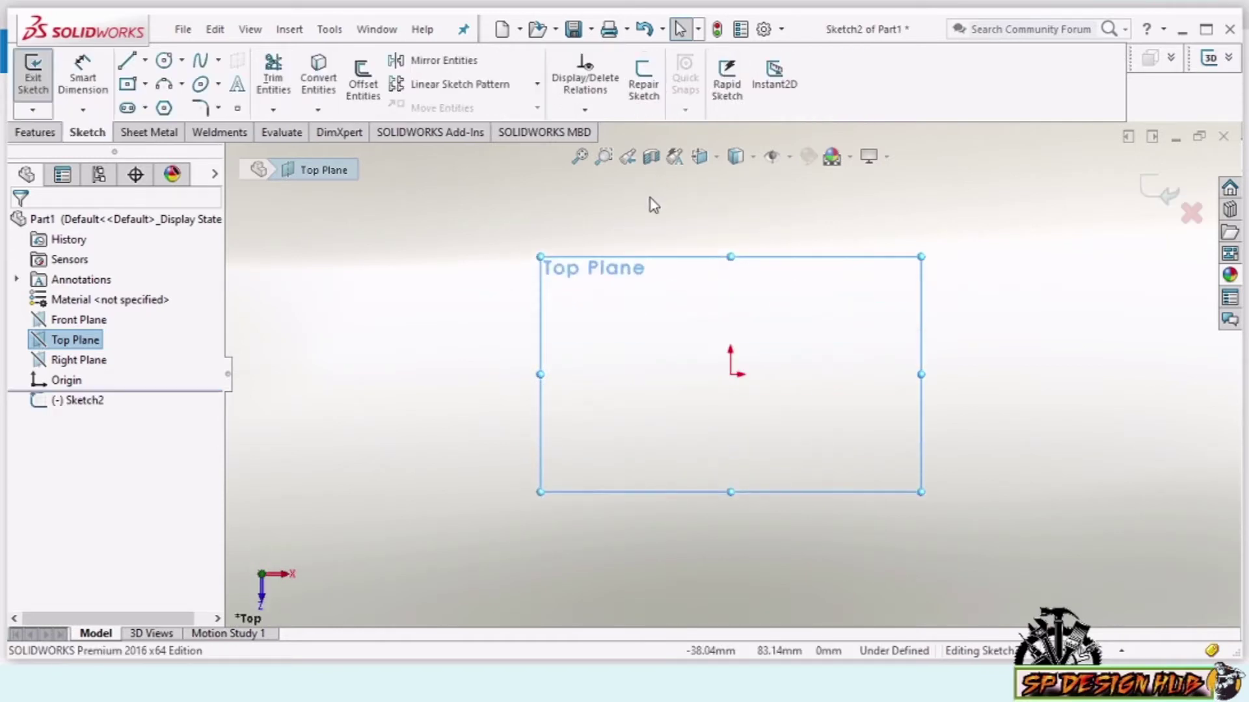
# Draw a center rectangle centred on the origin
pyautogui.click(145, 85)
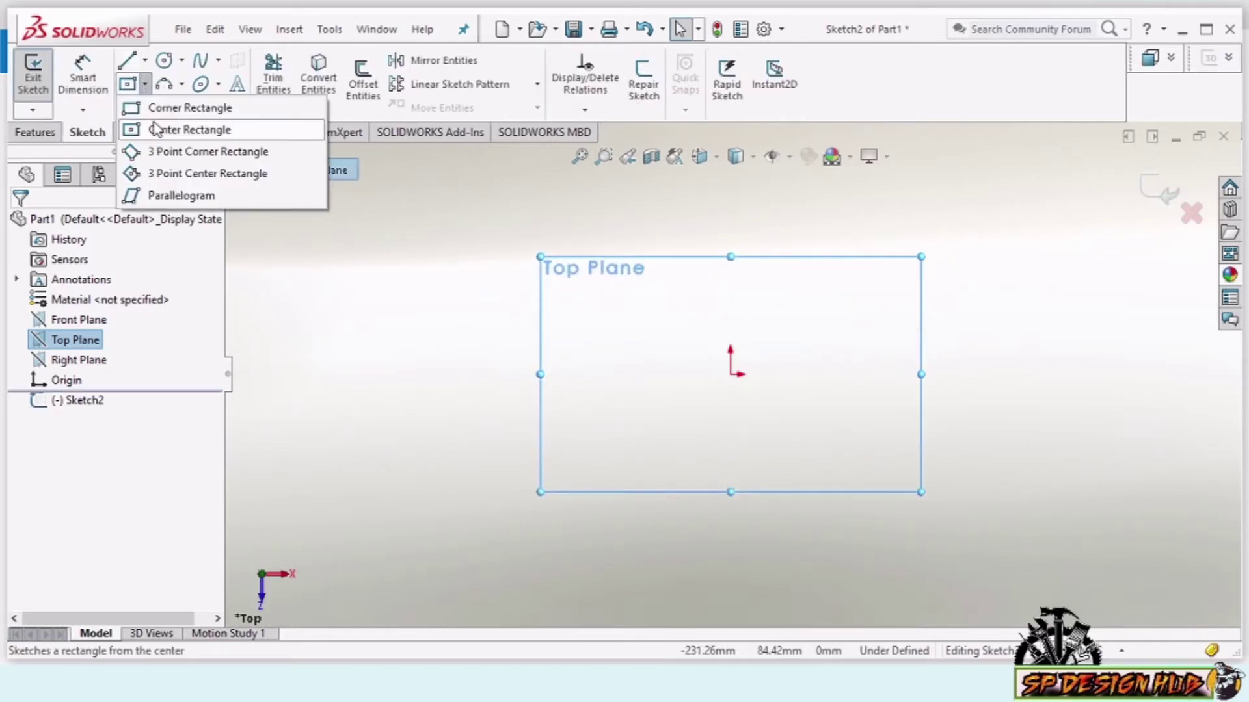
pyautogui.click(195, 128)
pyautogui.click(730, 374)
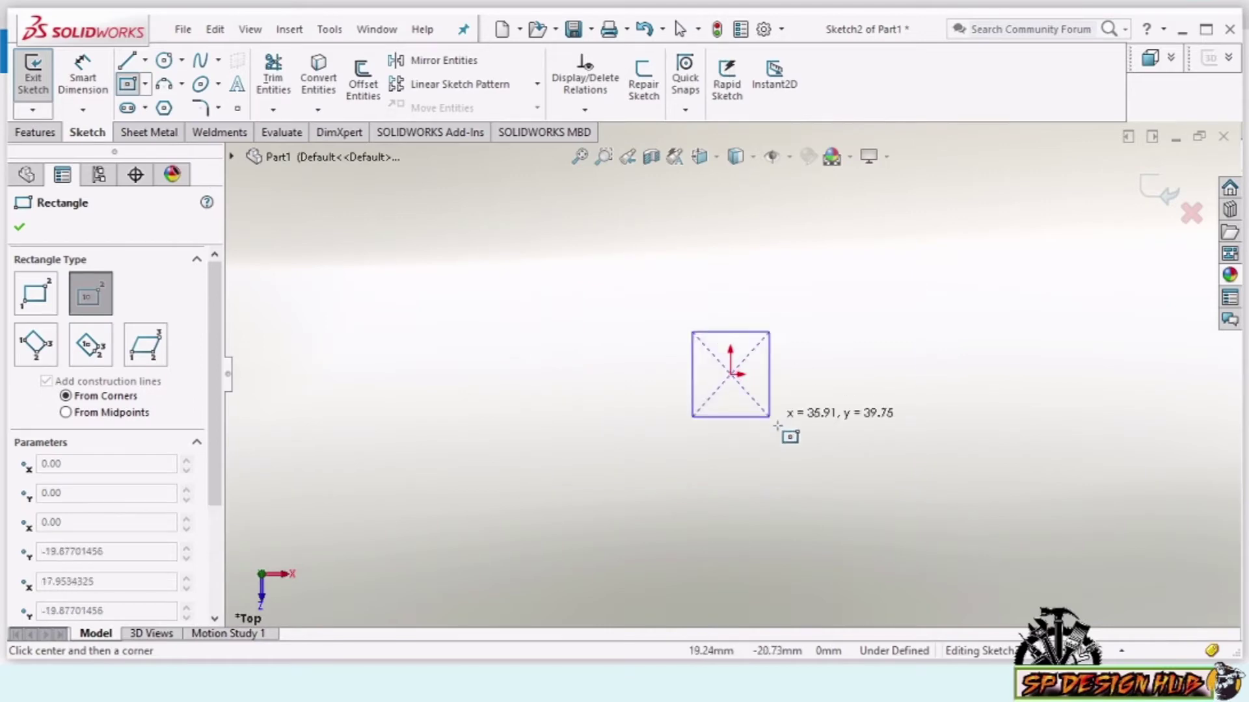
pyautogui.click(915, 248)
# Dimension the rectangle's right edge to a 40 mm height
pyautogui.press('Escape')
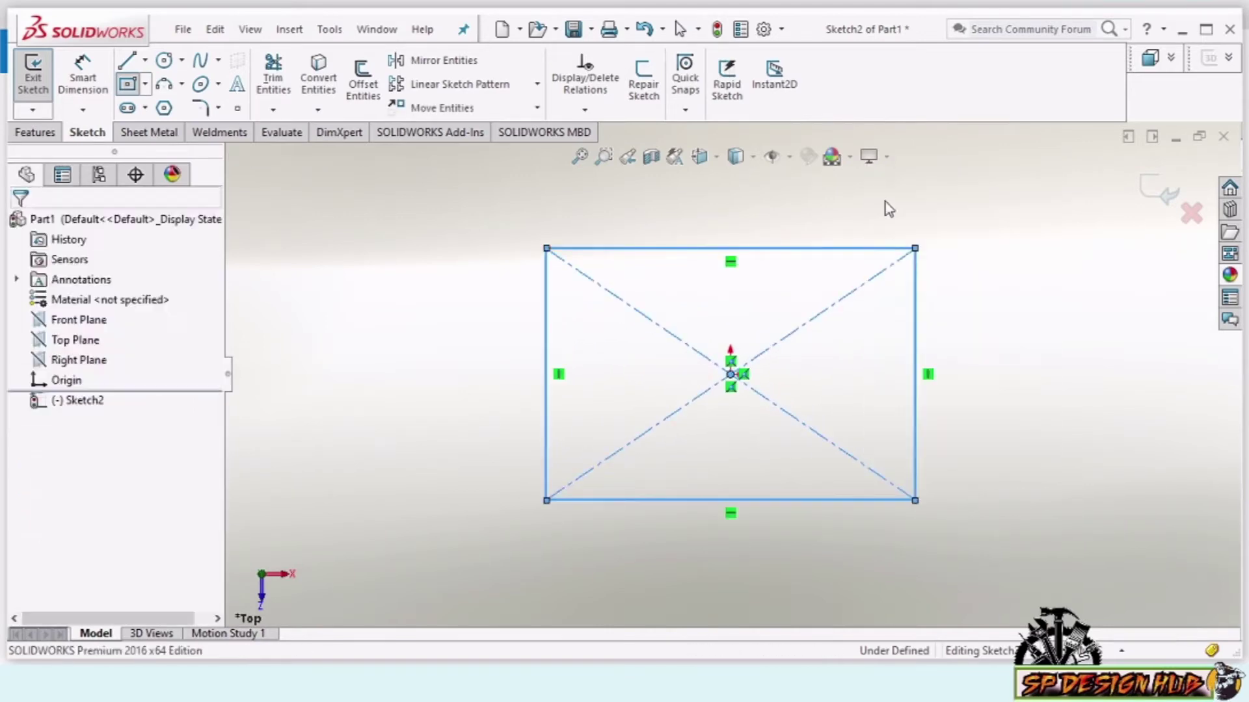
pyautogui.rightClick(885, 198)
pyautogui.click(1021, 170)
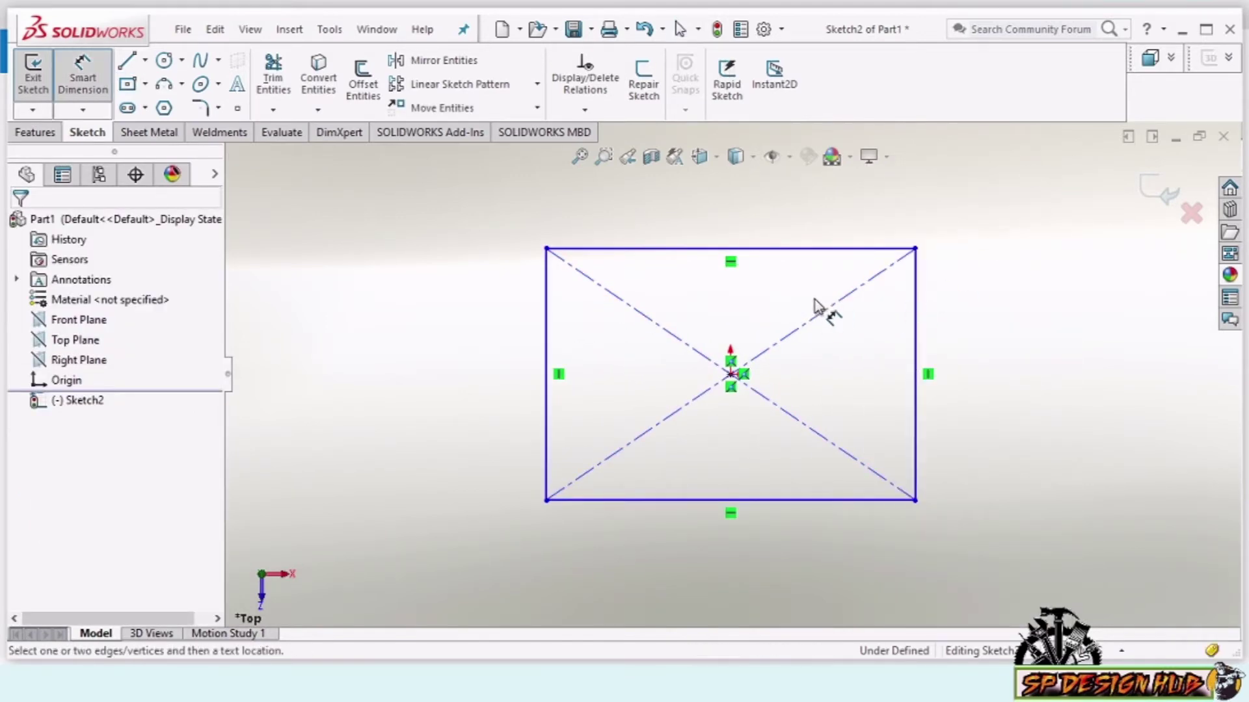
pyautogui.click(916, 335)
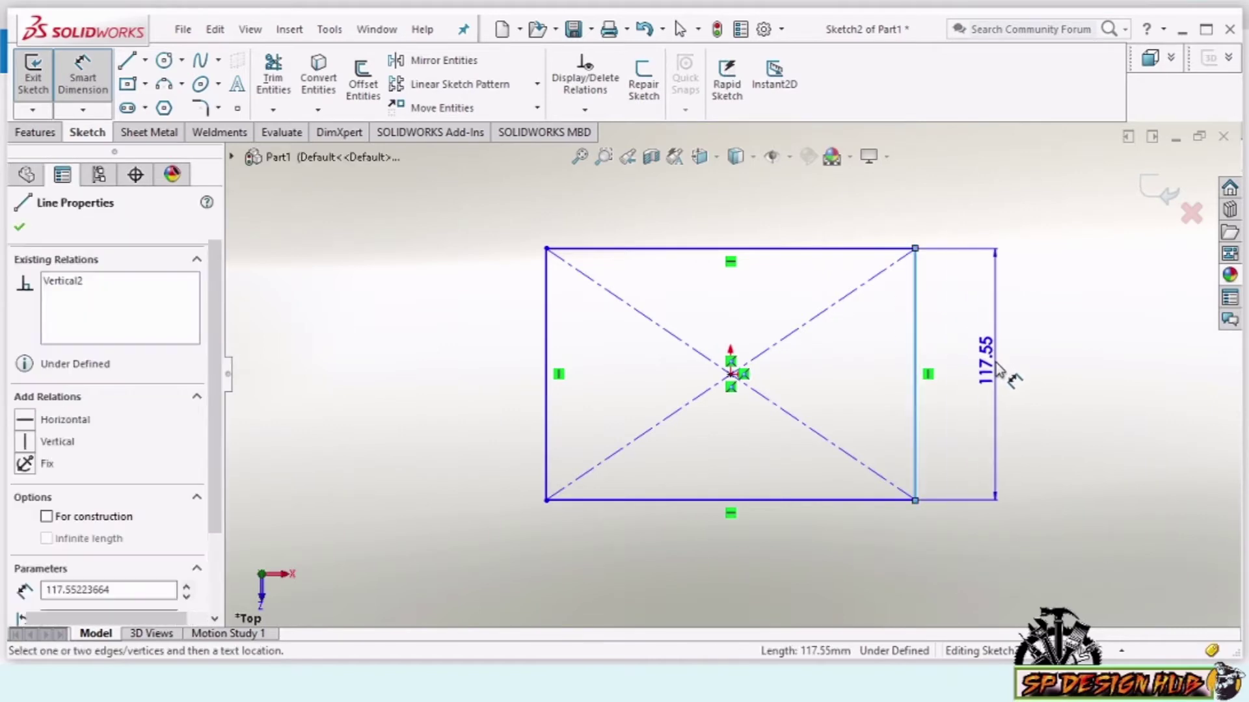
pyautogui.click(998, 370)
pyautogui.write('40')
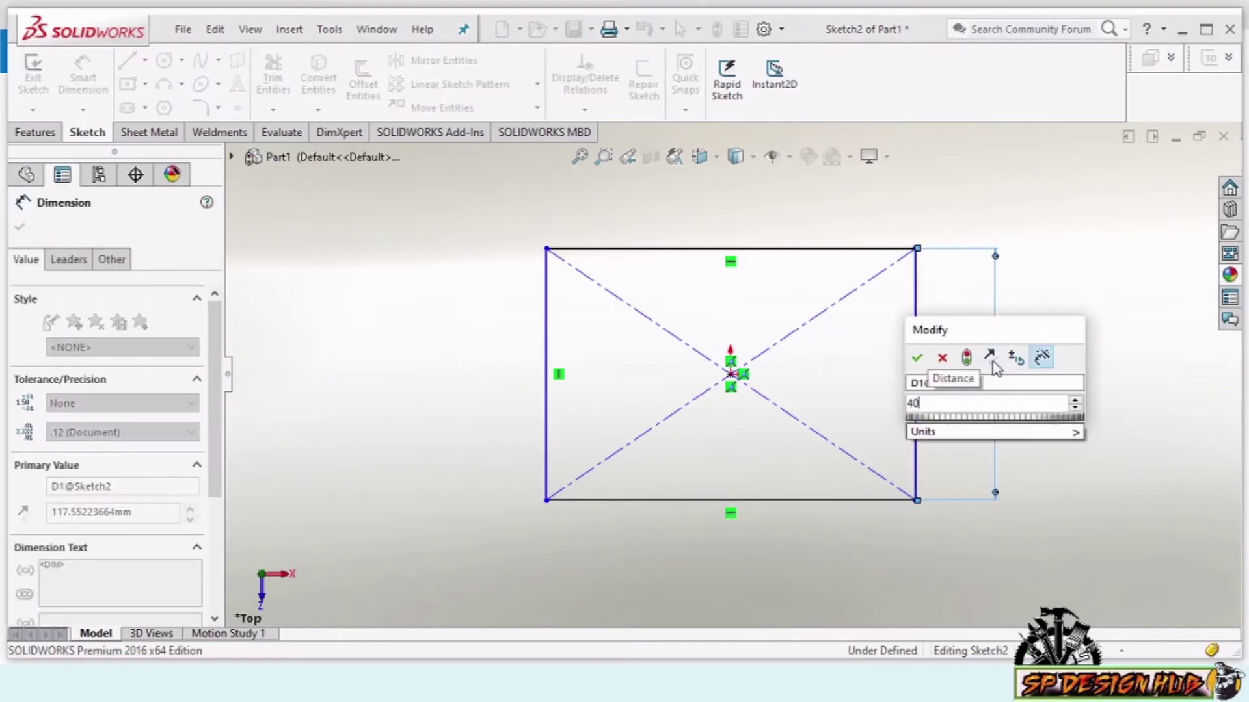
pyautogui.click(916, 357)
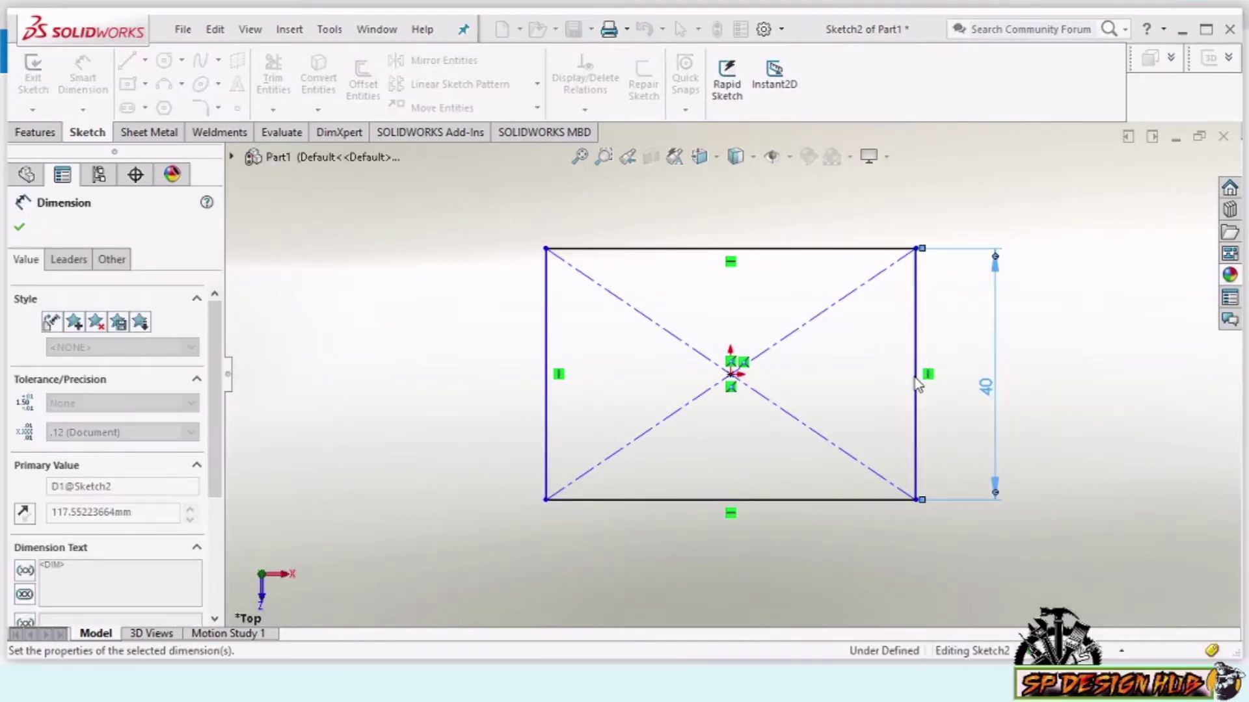
# Set the bottom edge width to 57.50*2 (115 mm) and compare with the reference drawing
pyautogui.click(801, 510)
pyautogui.click(758, 579)
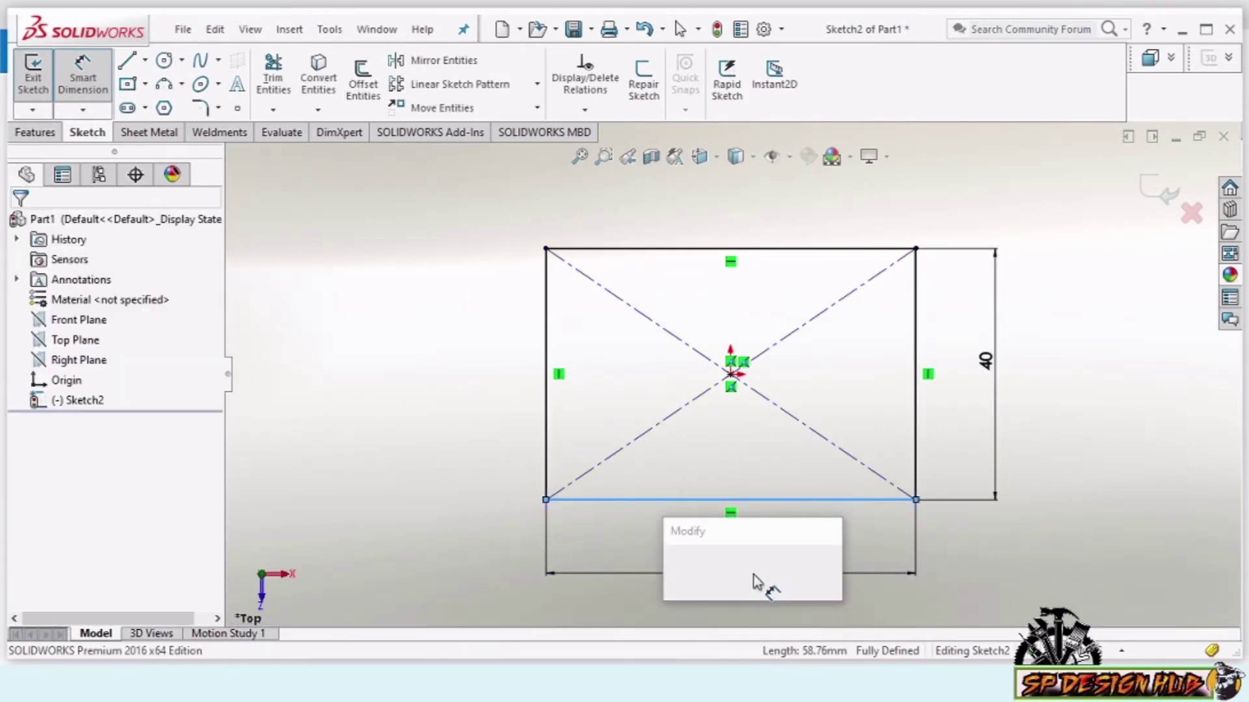
pyautogui.write('57')
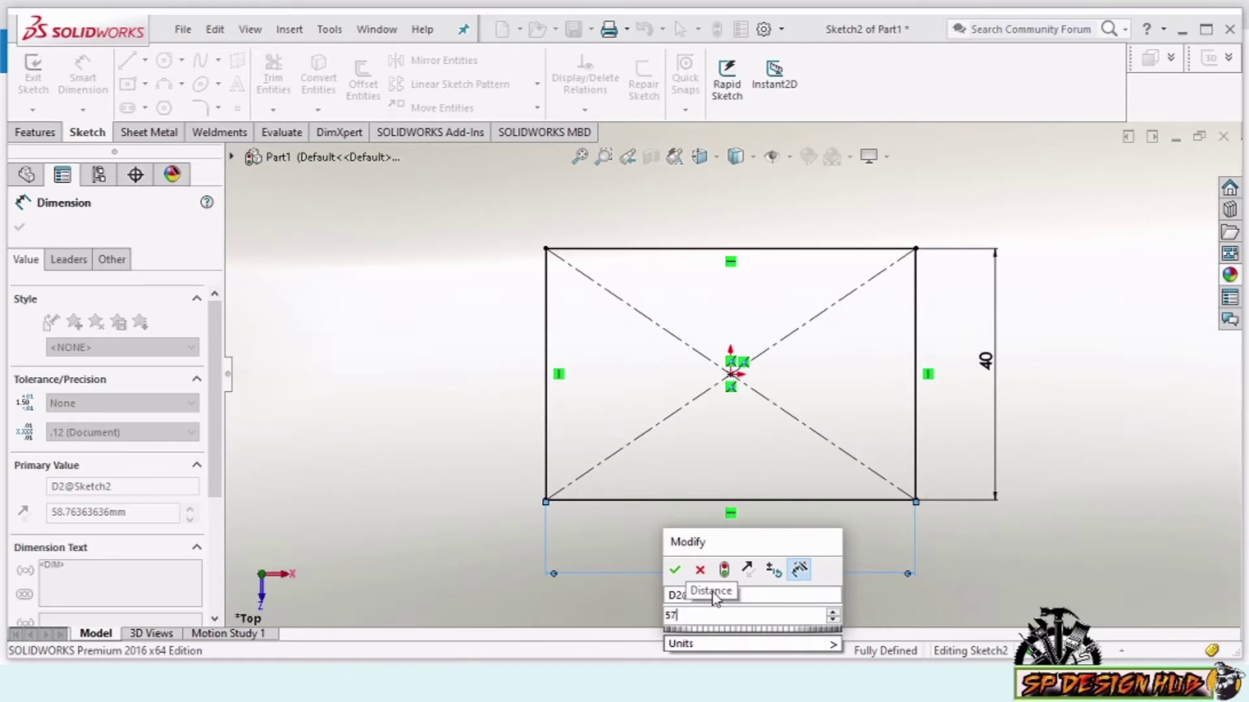
pyautogui.write('.50*')
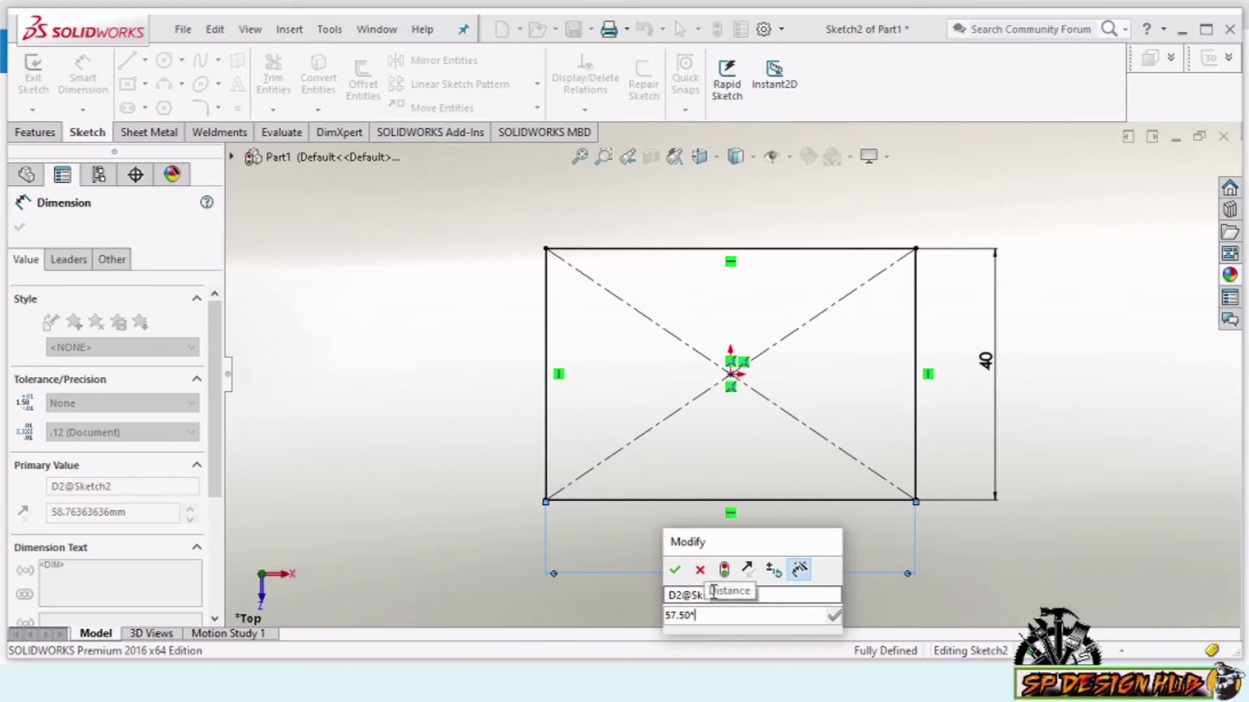
pyautogui.write('2')
pyautogui.click(673, 572)
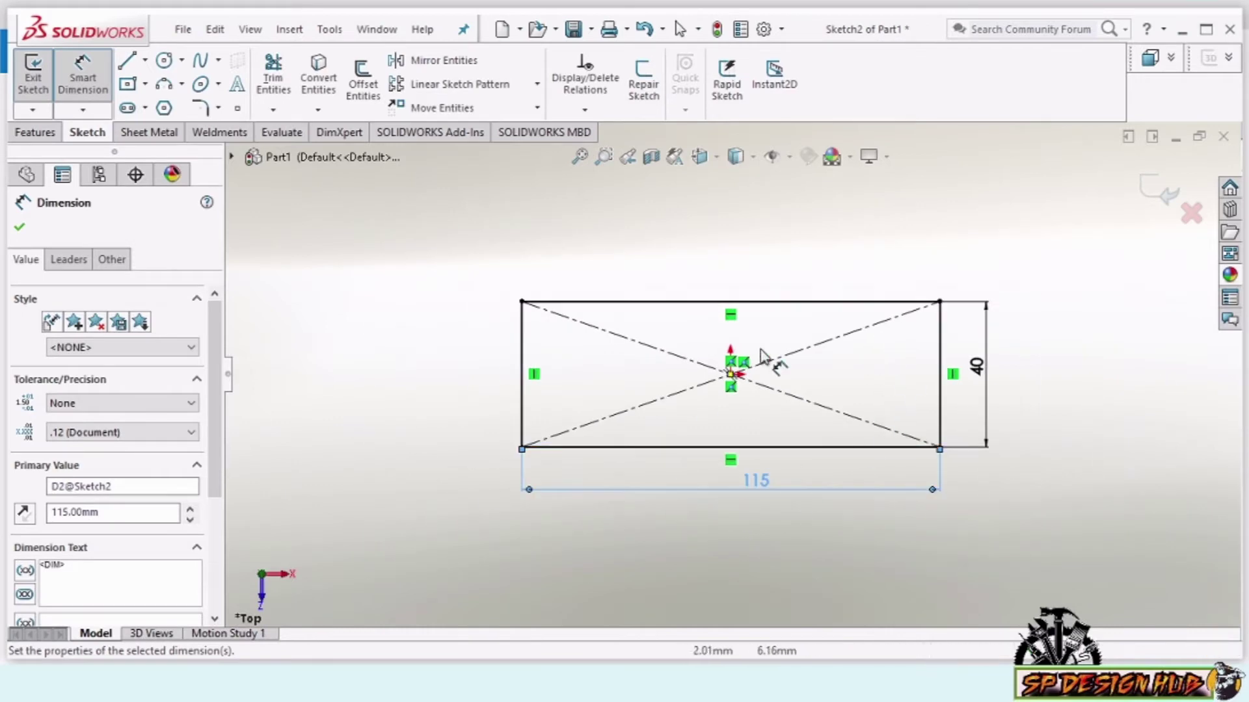
pyautogui.hotkey('alt', 'Tab')
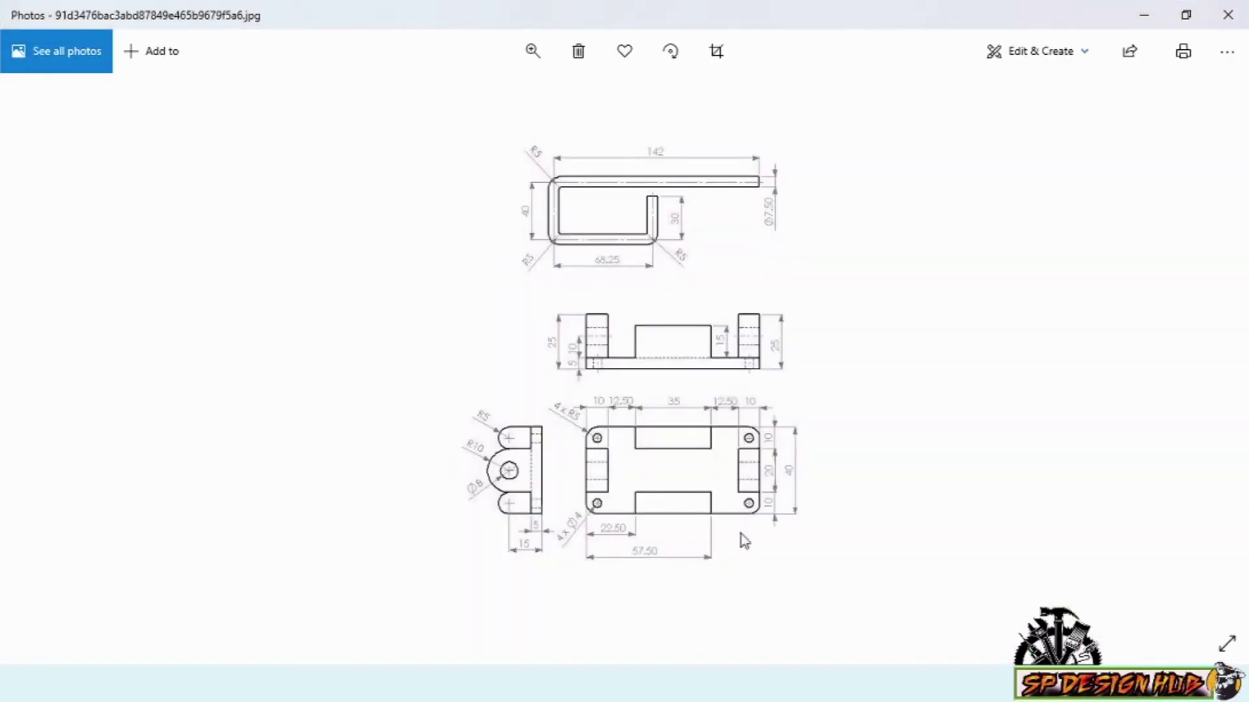
pyautogui.hotkey('alt', 'Tab')
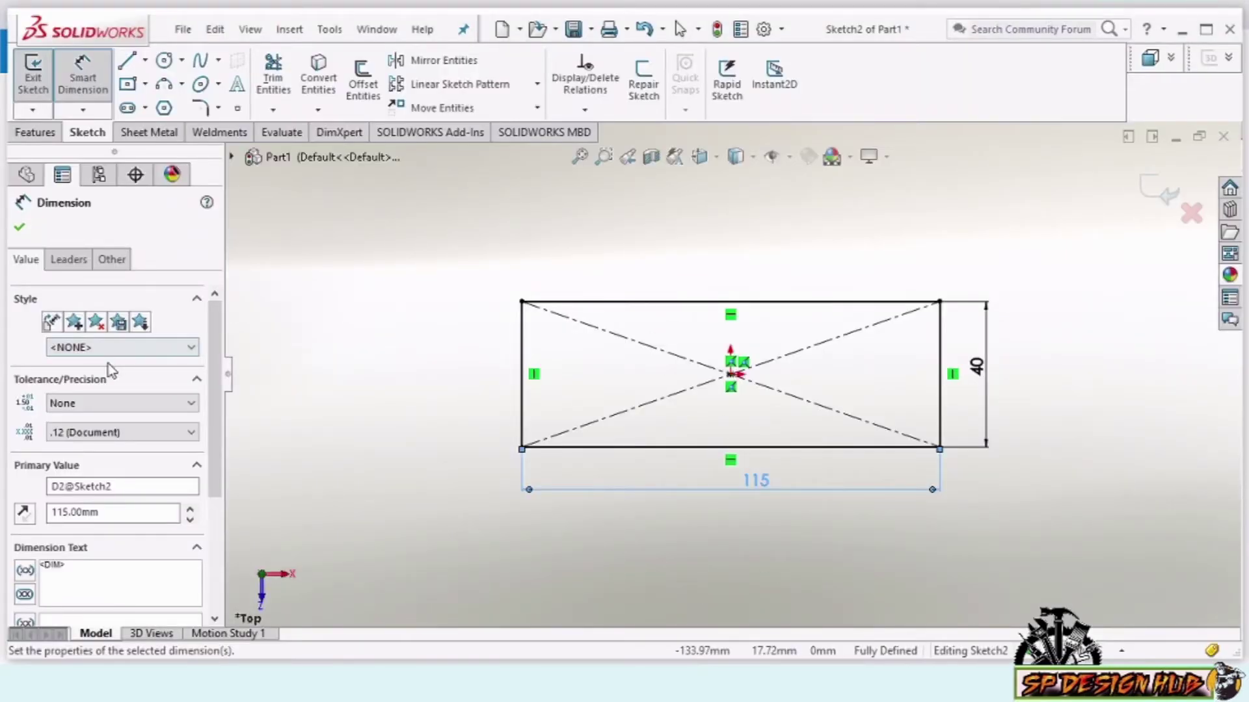
# Round all four rectangle corners with R5 sketch fillets and check the reference drawing
pyautogui.click(14, 232)
pyautogui.click(206, 108)
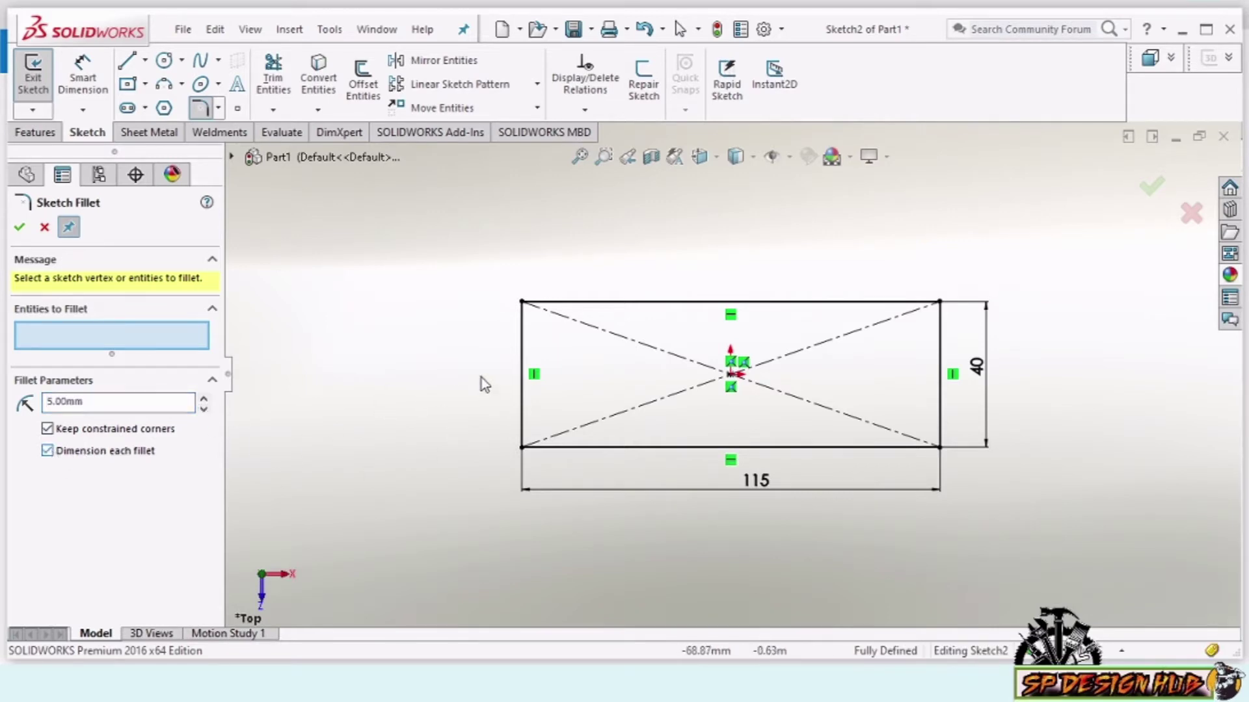
pyautogui.click(523, 335)
pyautogui.click(553, 302)
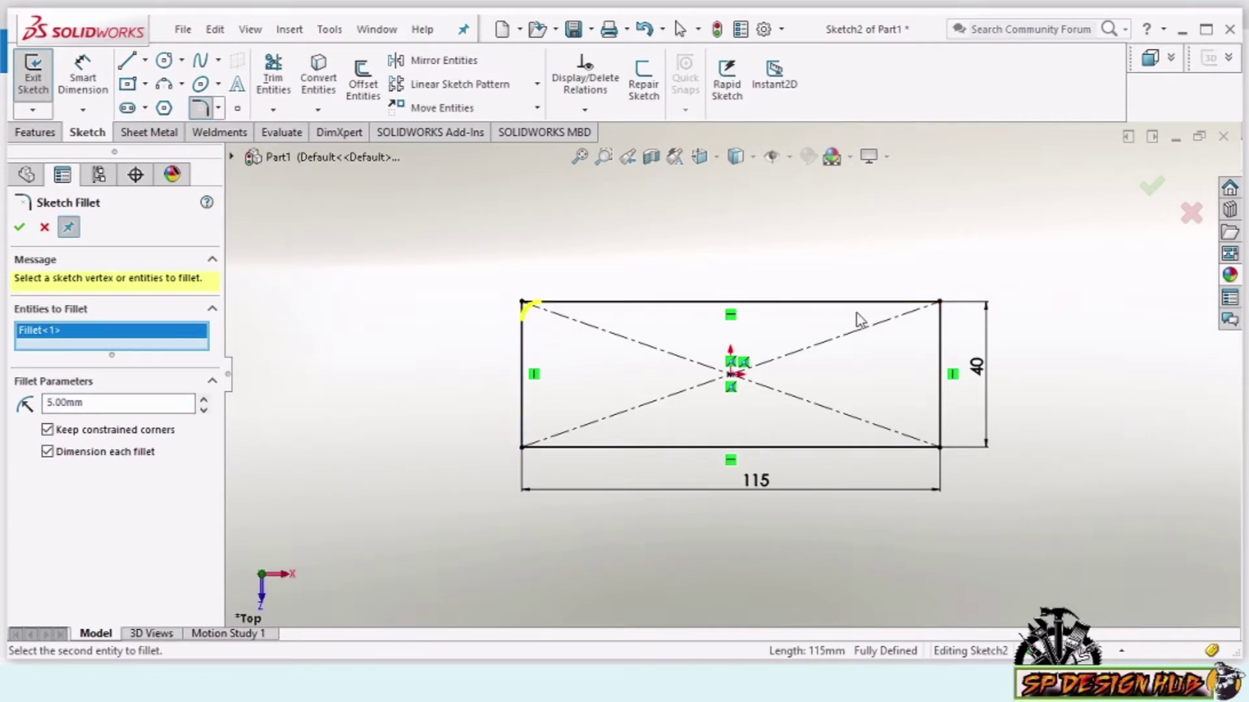
pyautogui.click(879, 305)
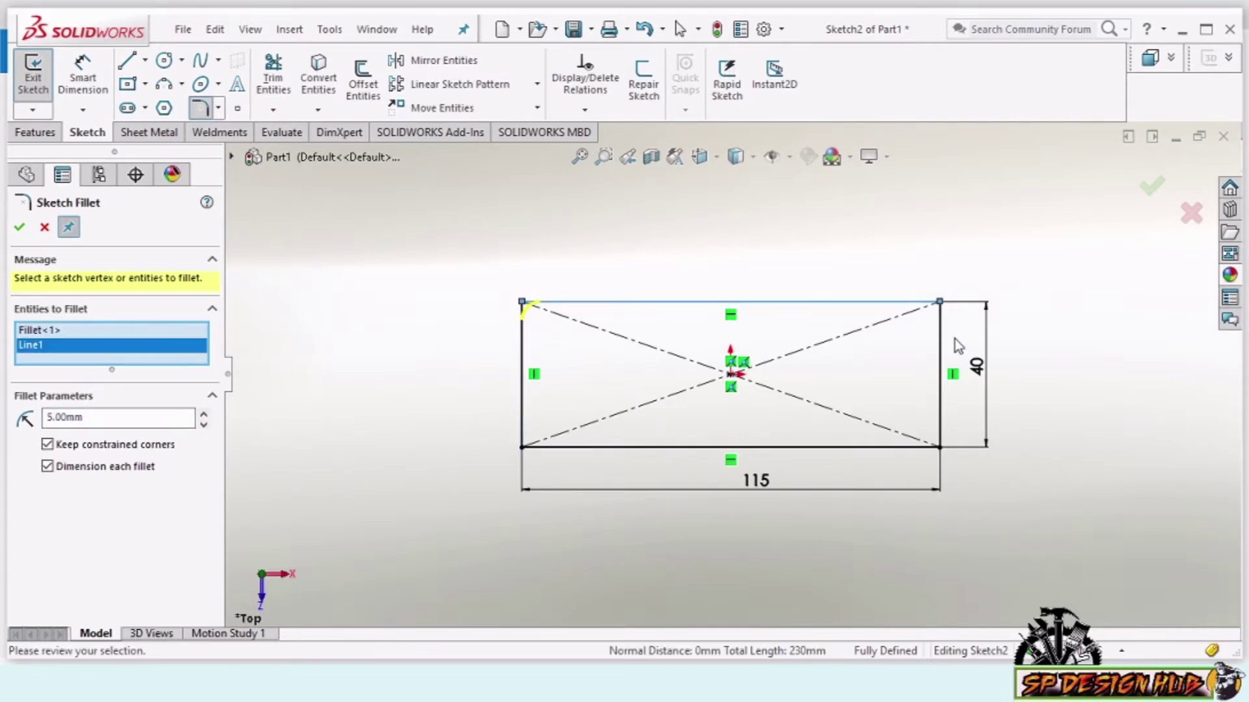
pyautogui.click(940, 419)
pyautogui.click(911, 448)
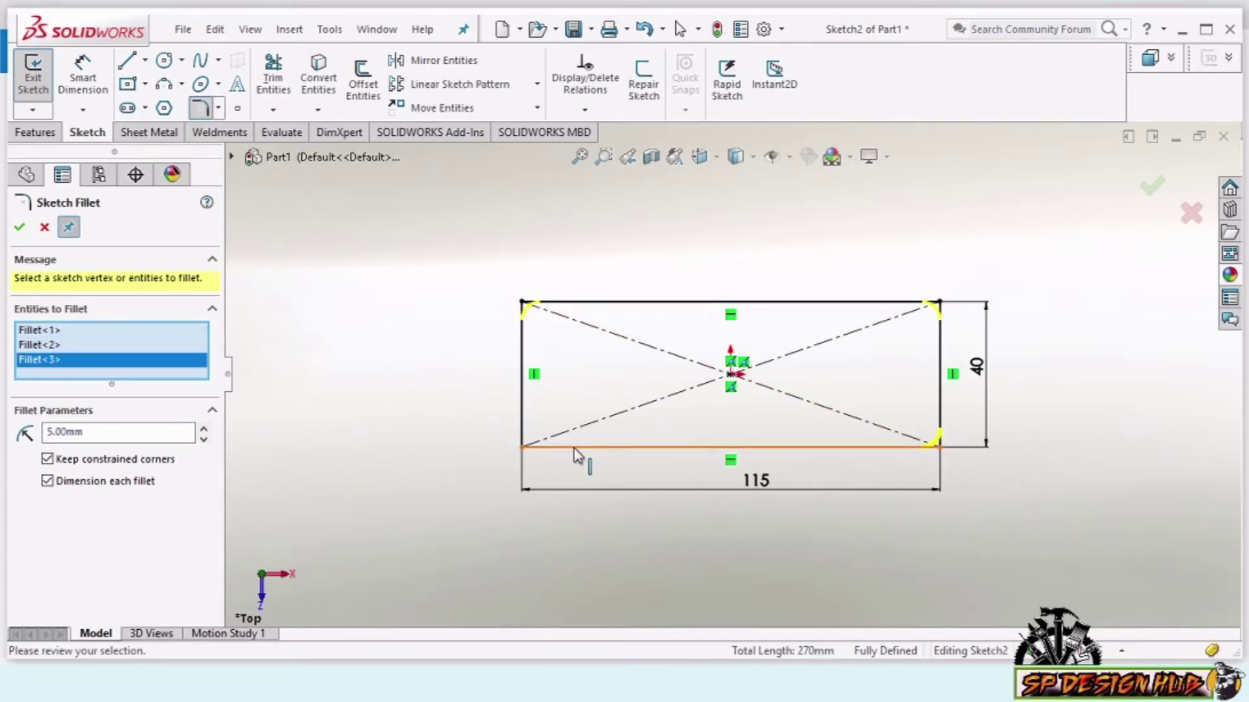
pyautogui.click(551, 448)
pyautogui.click(527, 420)
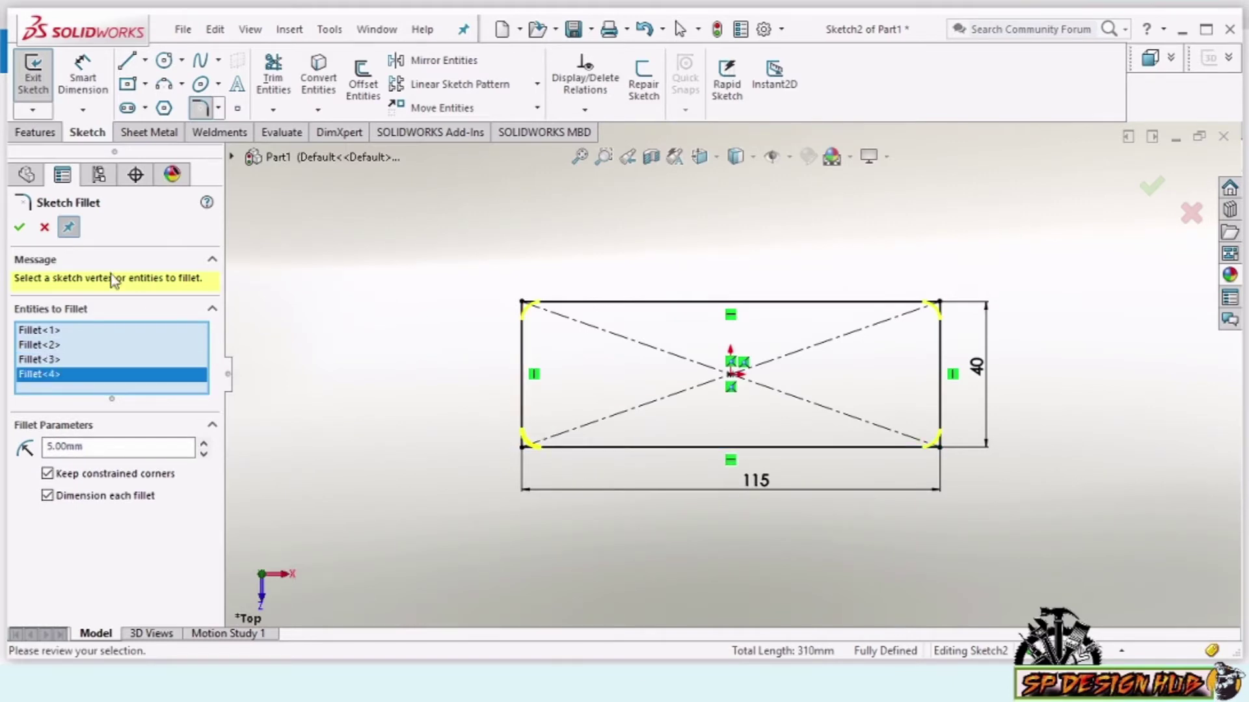
pyautogui.click(20, 230)
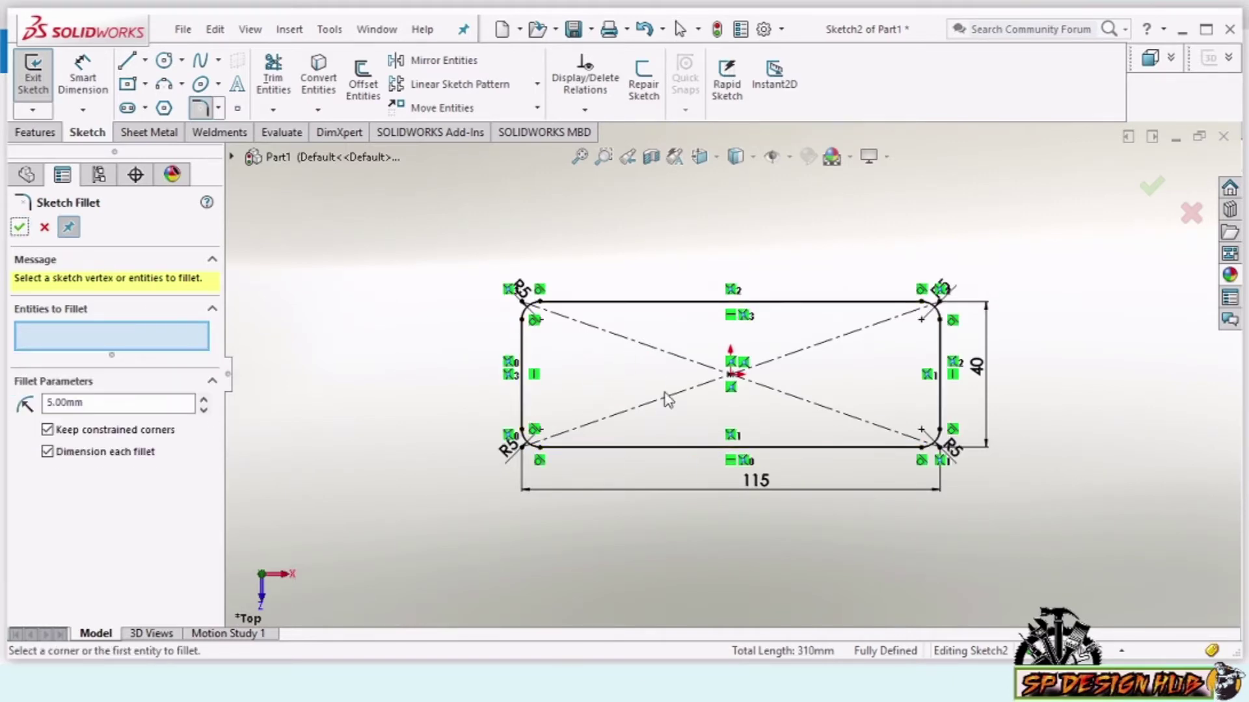
pyautogui.hotkey('alt', 'Tab')
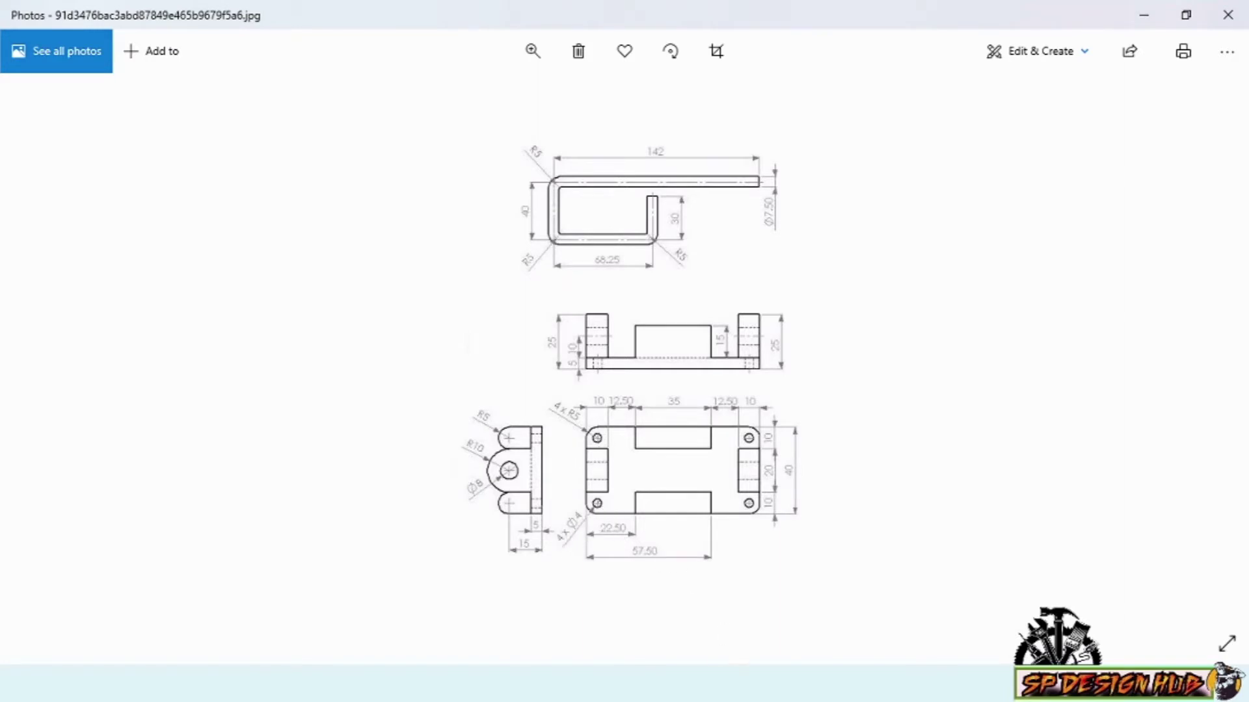
pyautogui.hotkey('alt', 'Tab')
# Draw hole circles at the top-left and bottom-left fillet centres
pyautogui.click(164, 62)
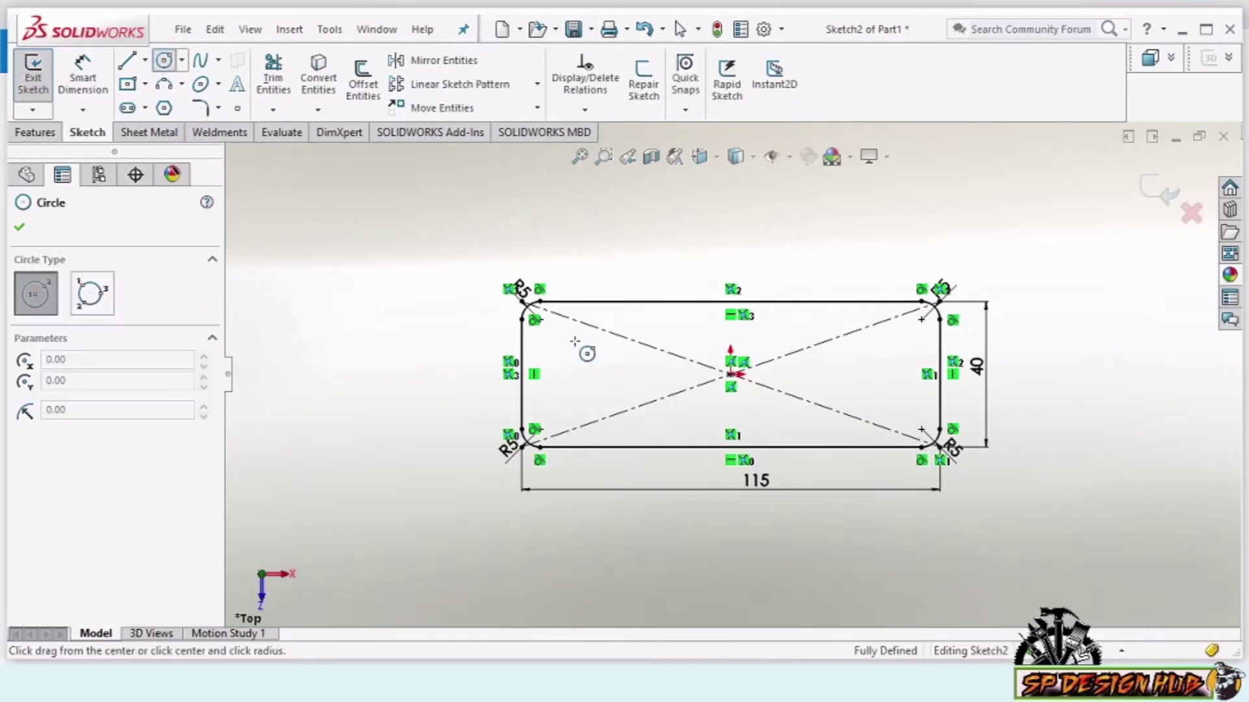
pyautogui.scroll(-1, 557, 326)
pyautogui.scroll(-2, 557, 338)
pyautogui.scroll(-2, 589, 339)
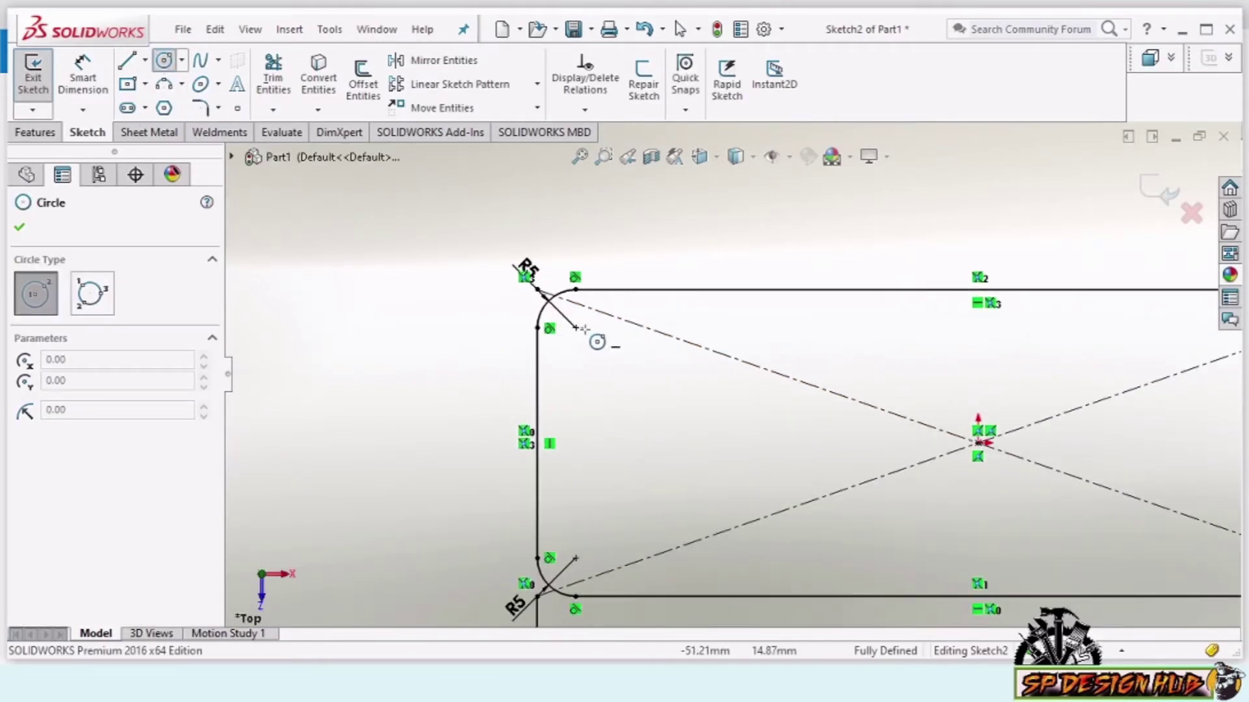
pyautogui.click(576, 328)
pyautogui.click(593, 328)
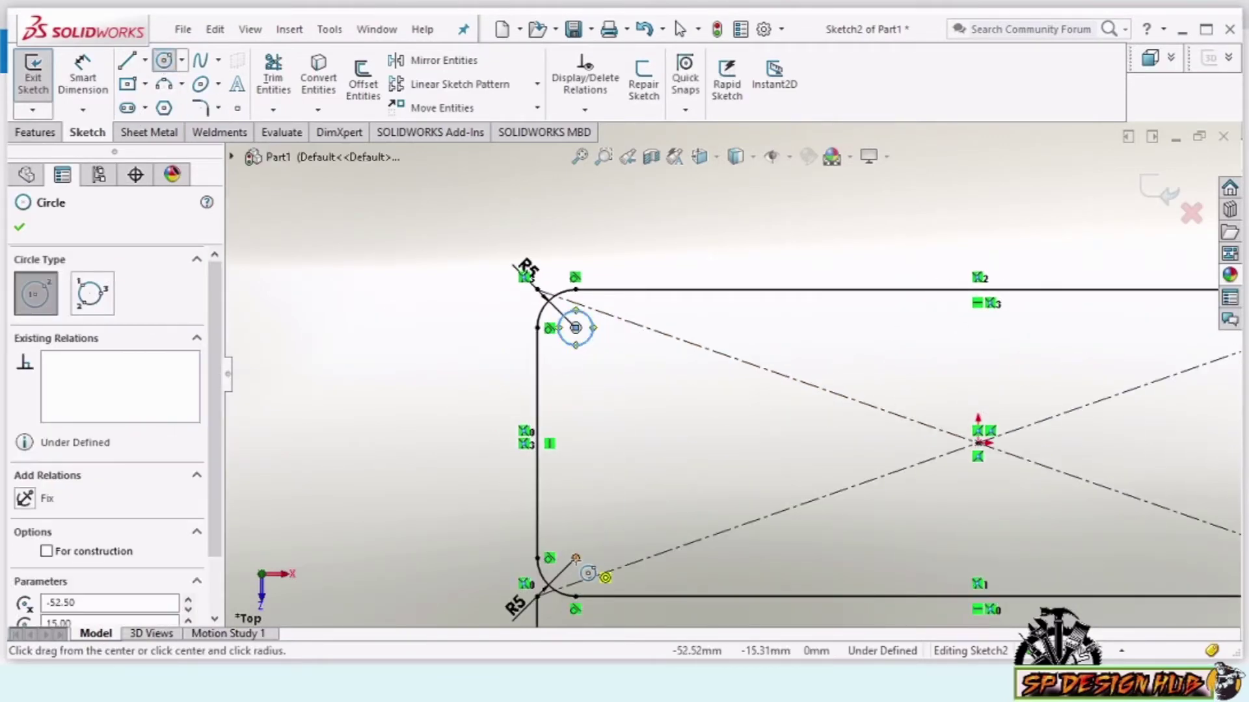
pyautogui.click(576, 558)
pyautogui.press('Escape')
# Dimension the upper circle to Ø4 and cancel the lower circle's conflicting dimension
pyautogui.rightClick(653, 452)
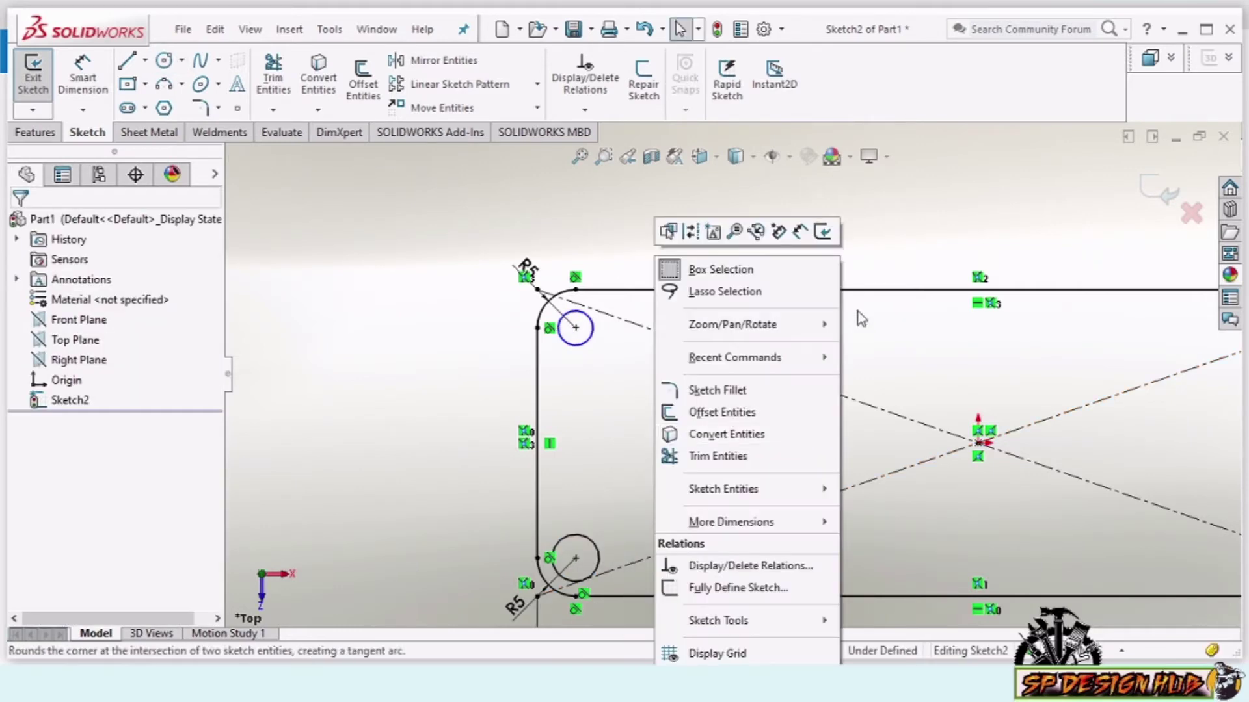
pyautogui.click(800, 236)
pyautogui.click(593, 338)
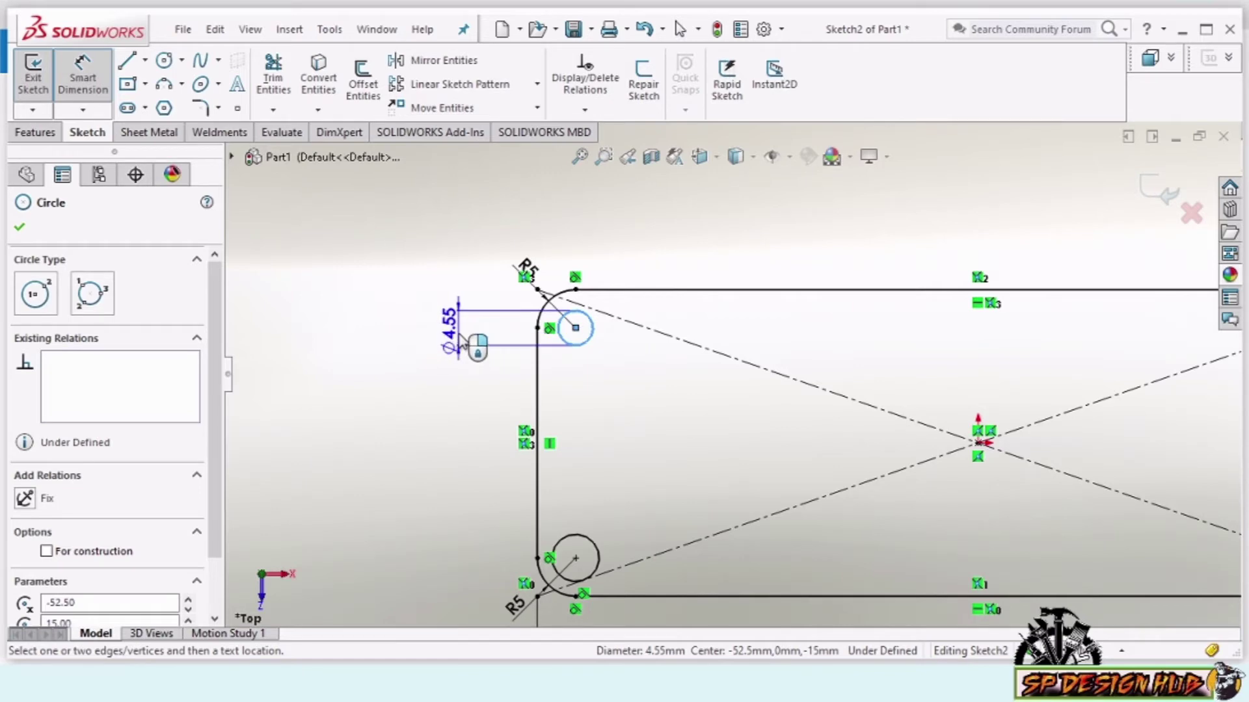
pyautogui.click(458, 341)
pyautogui.press('Return')
pyautogui.press('Return')
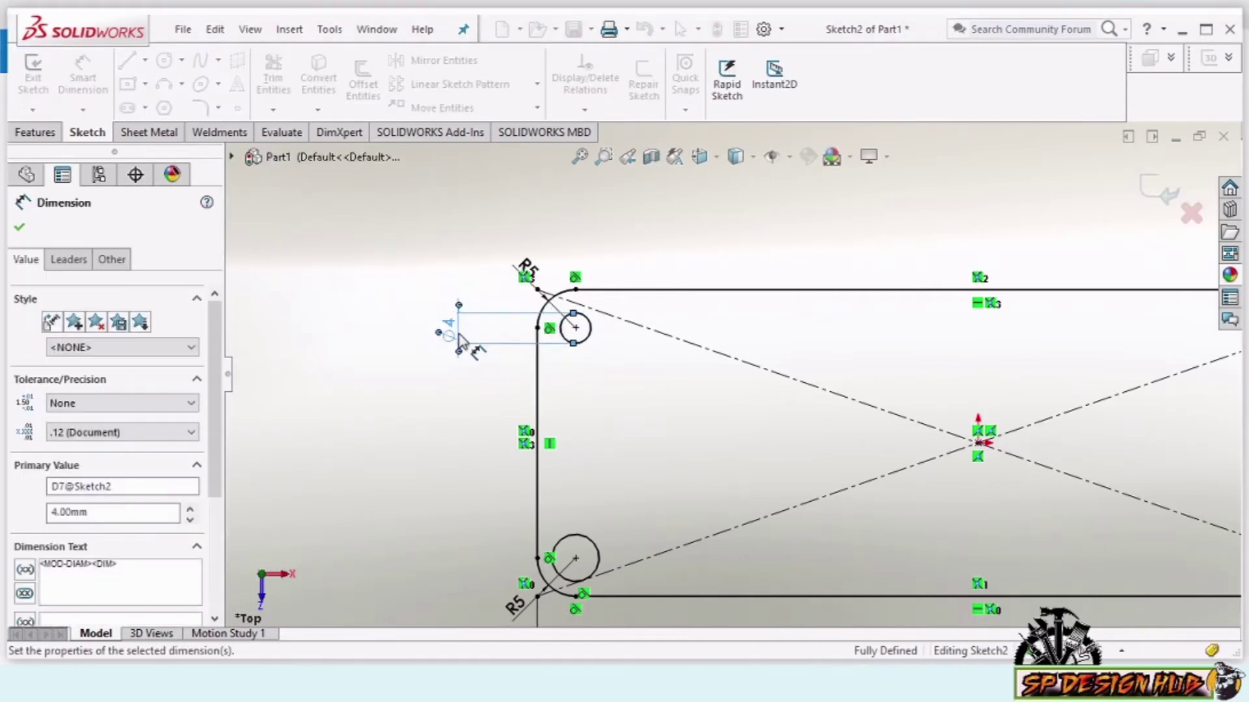
pyautogui.scroll(-2, 569, 416)
pyautogui.scroll(4, 608, 492)
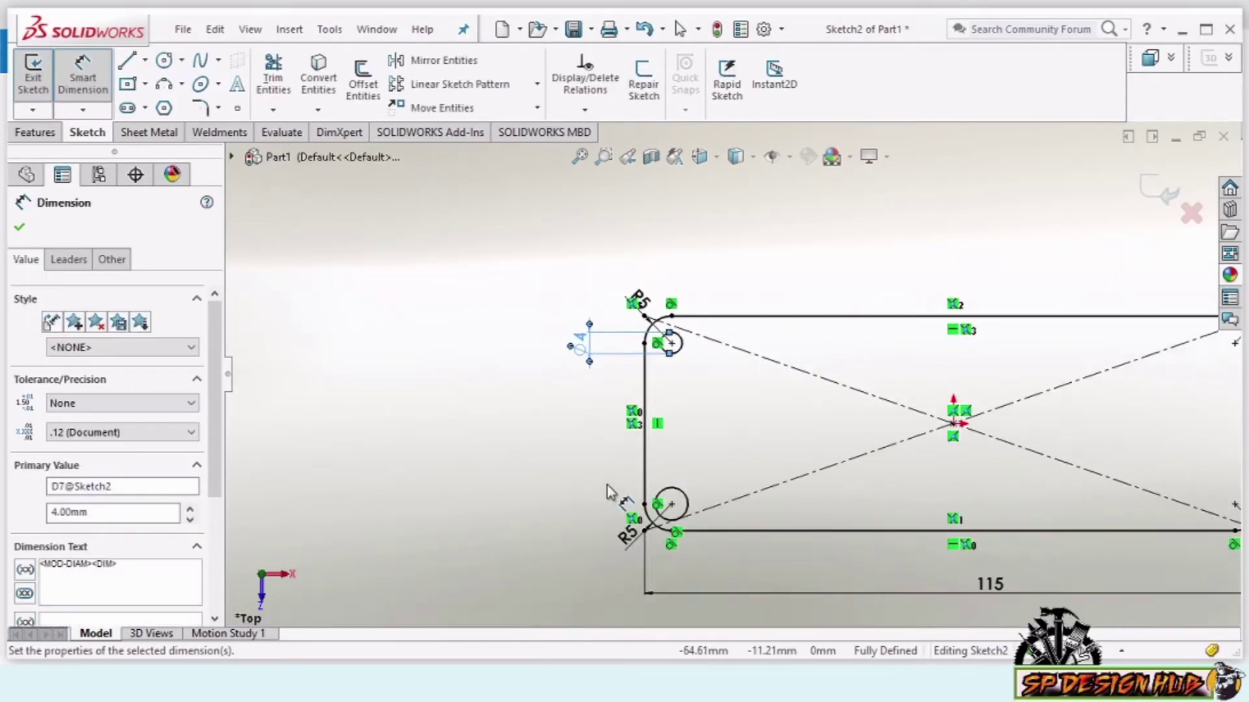
pyautogui.click(688, 506)
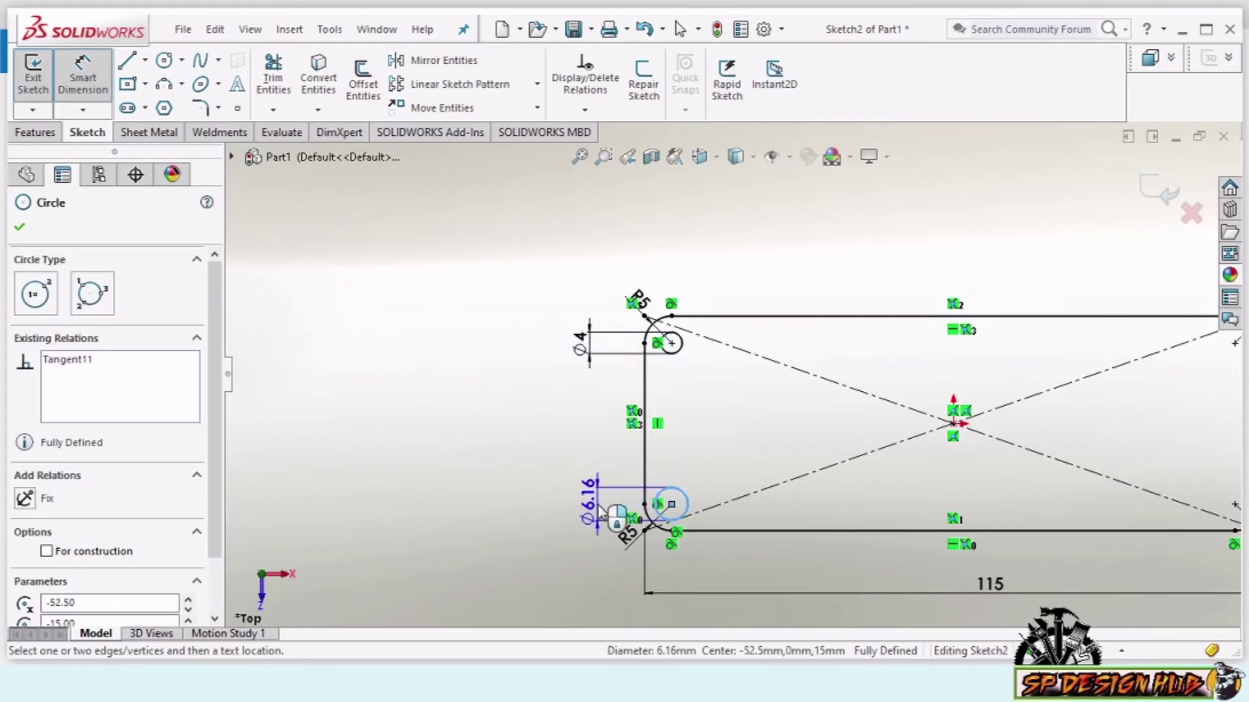
pyautogui.click(601, 504)
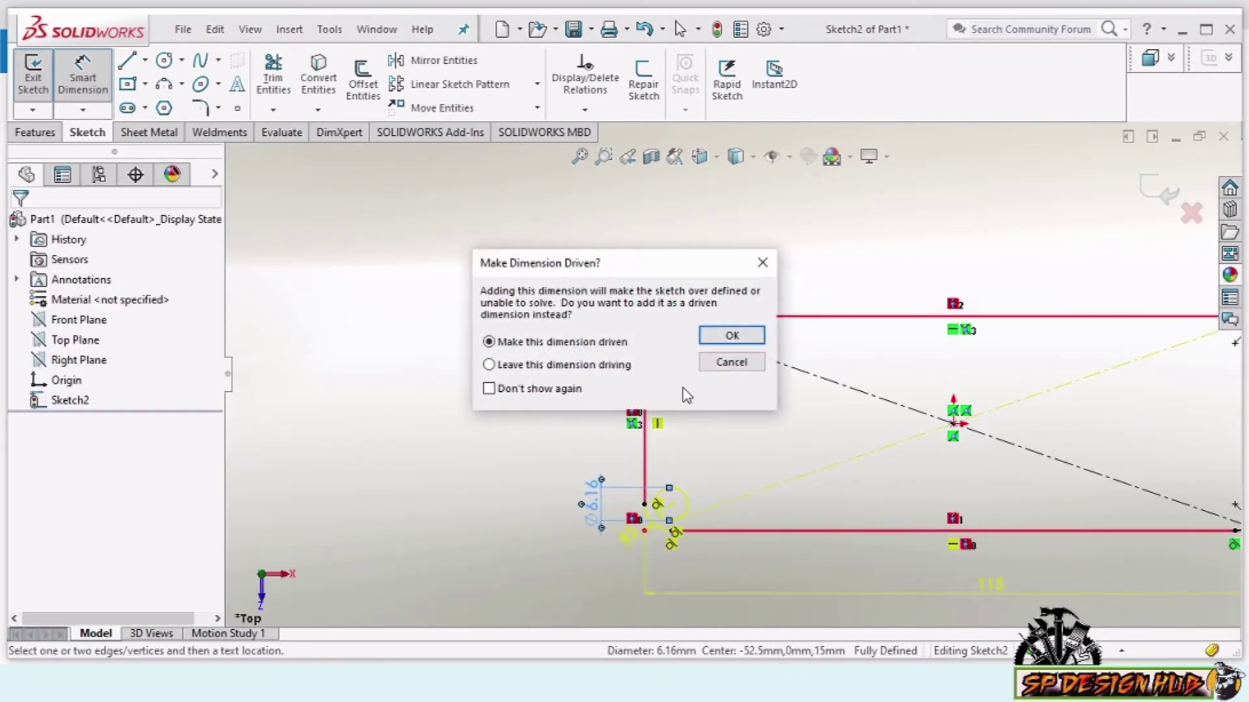
pyautogui.click(731, 362)
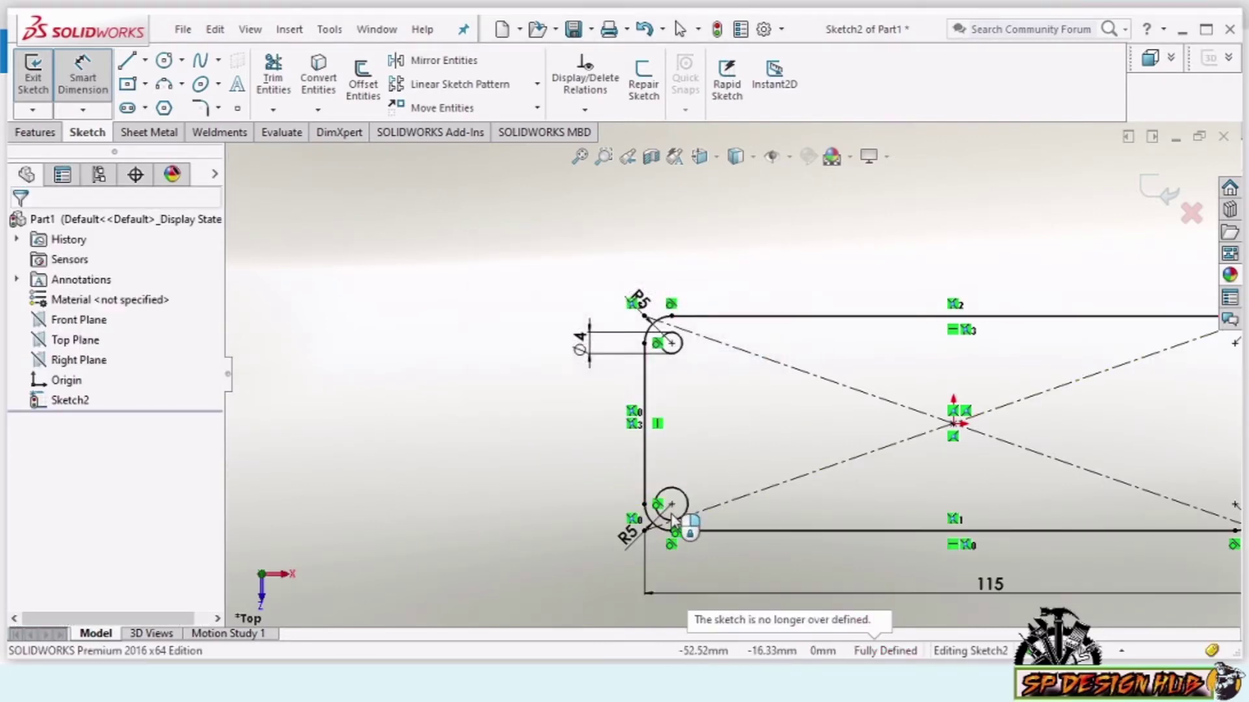
# Delete the lower circle and redraw it centred on the bottom-left arc
pyautogui.click(688, 513)
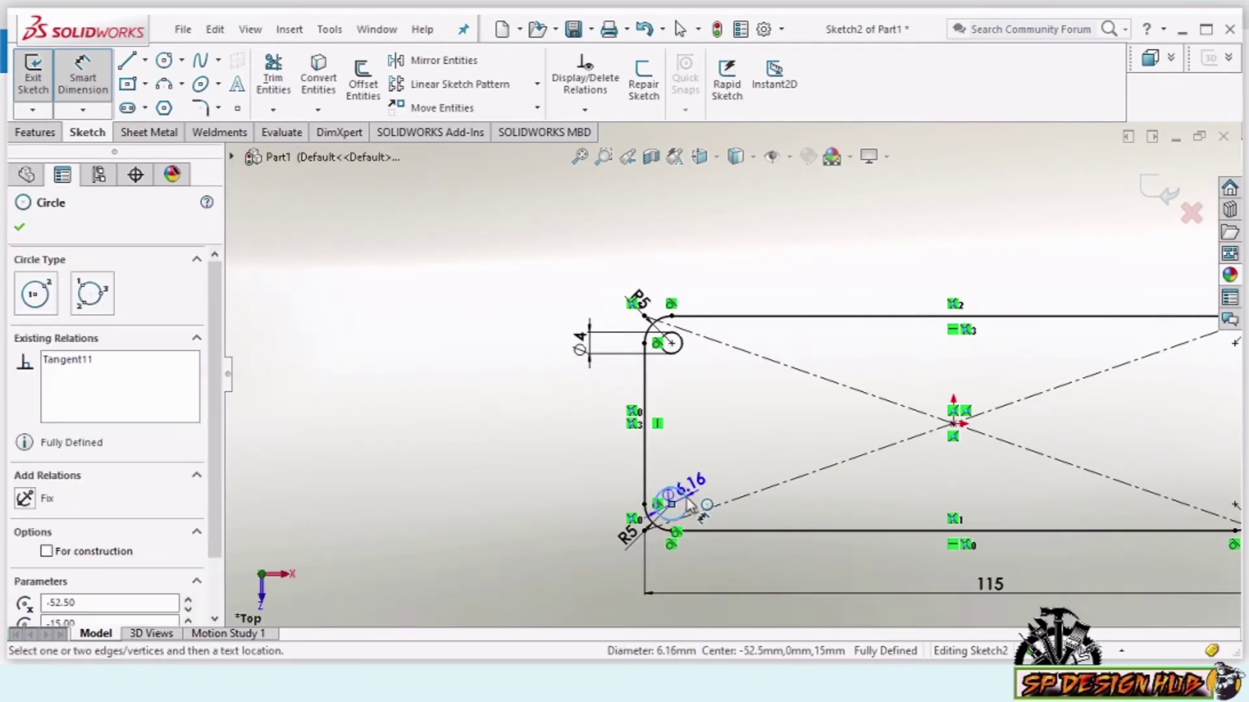
pyautogui.press('Delete')
pyautogui.click(166, 62)
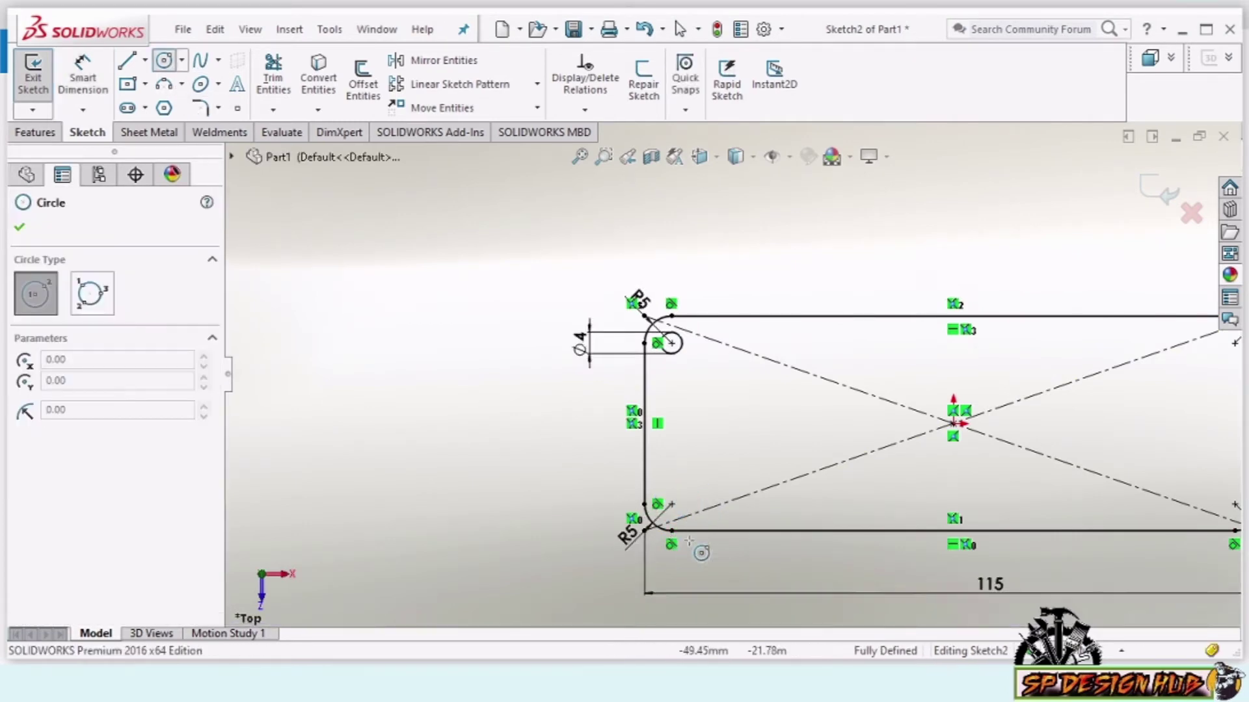
pyautogui.click(671, 504)
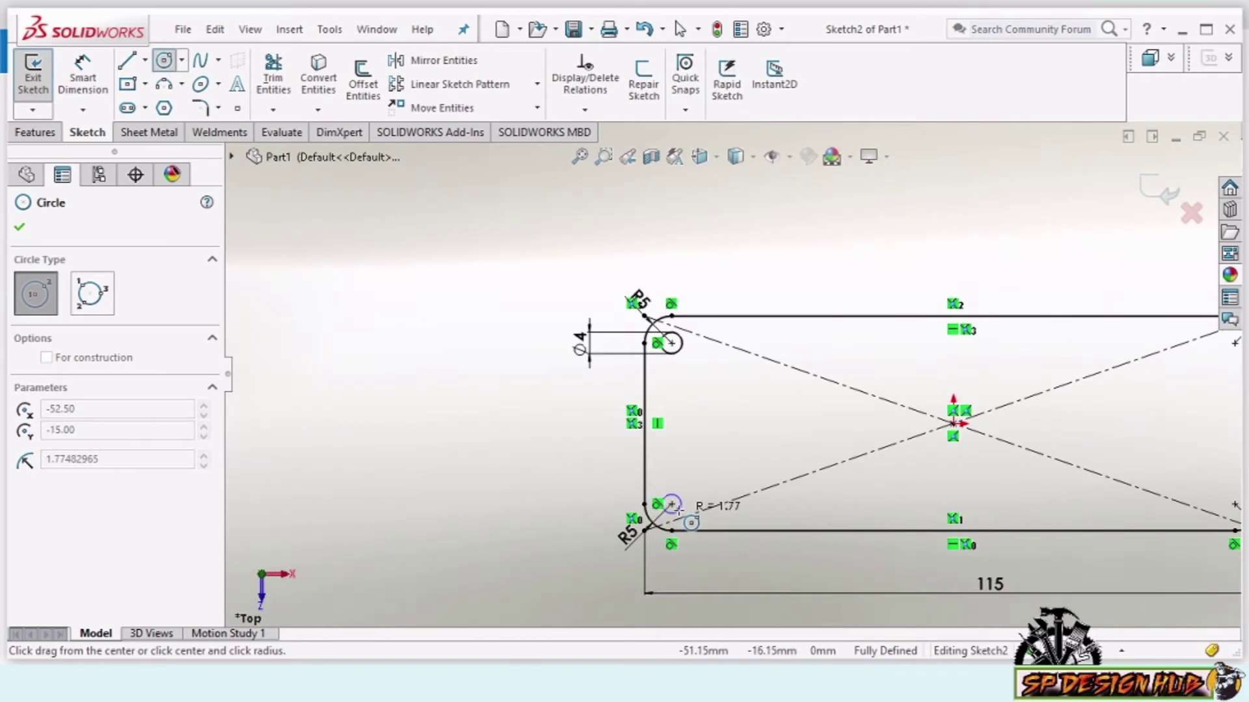
pyautogui.rightClick(693, 444)
pyautogui.click(696, 449)
# Dimension the new lower circle to Ø4 mm
pyautogui.rightClick(693, 448)
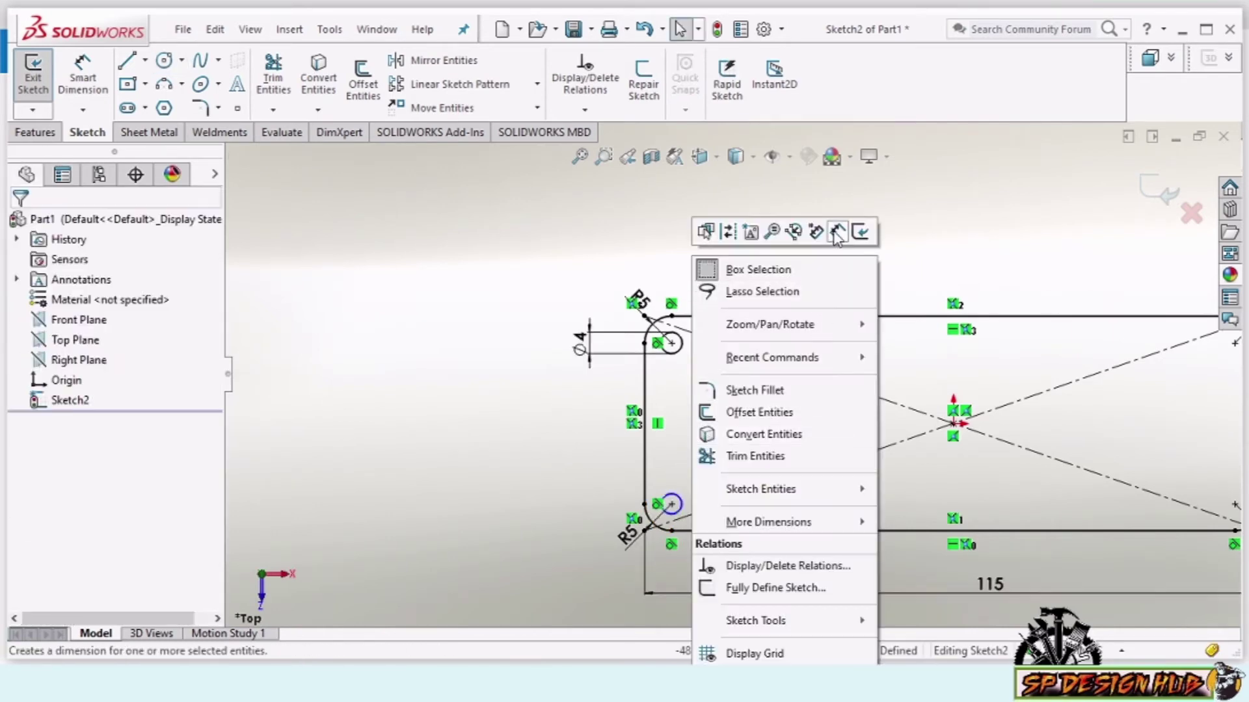
pyautogui.click(82, 75)
pyautogui.click(681, 504)
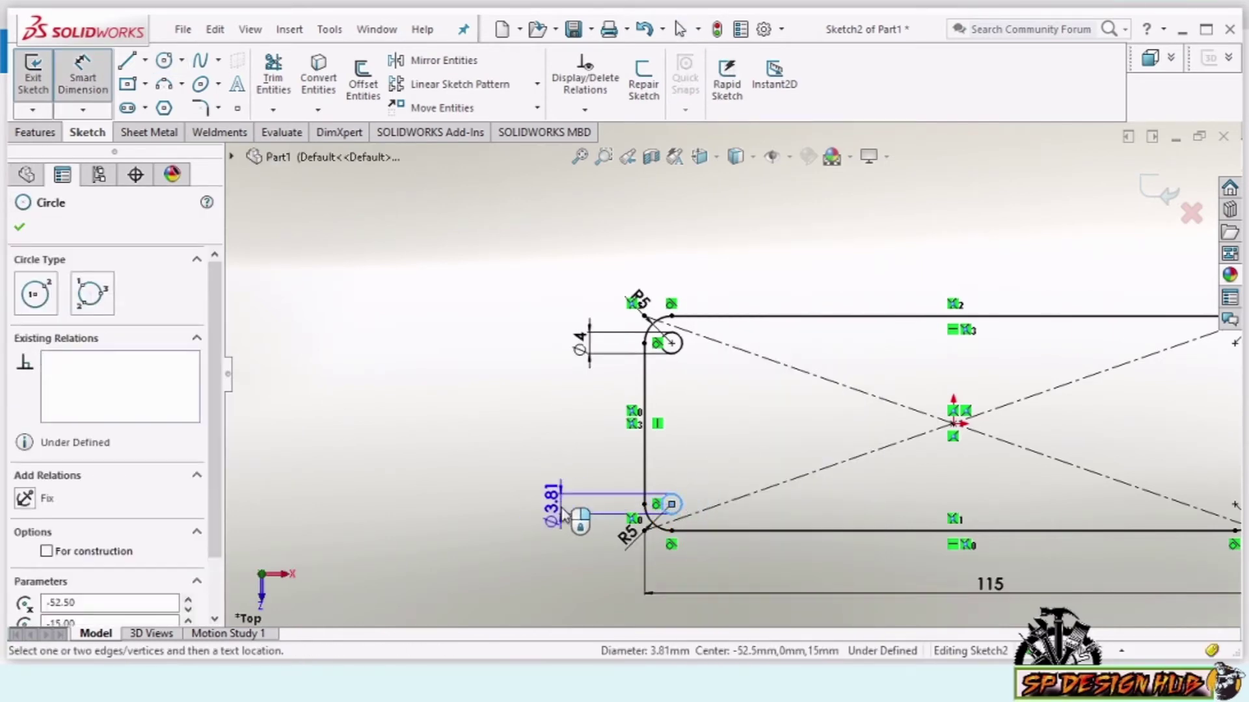
pyautogui.click(554, 520)
pyautogui.write('4')
pyautogui.press('Return')
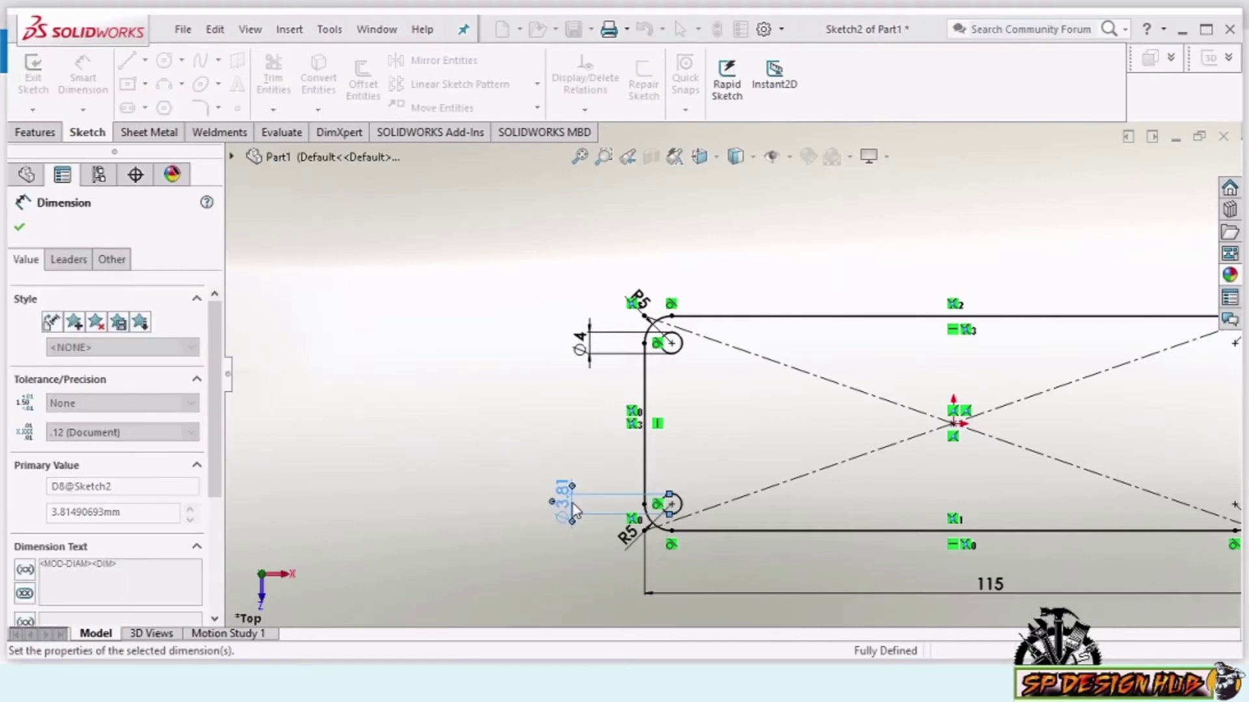
pyautogui.scroll(-1, 694, 536)
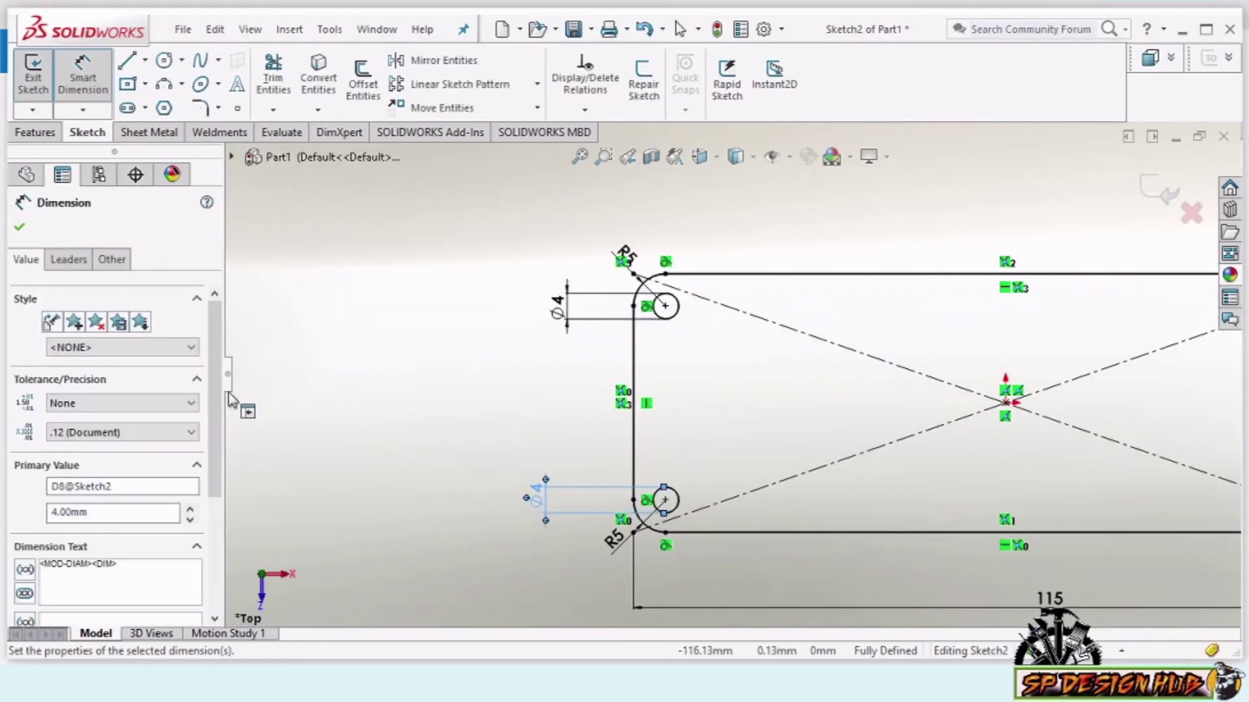
pyautogui.click(26, 227)
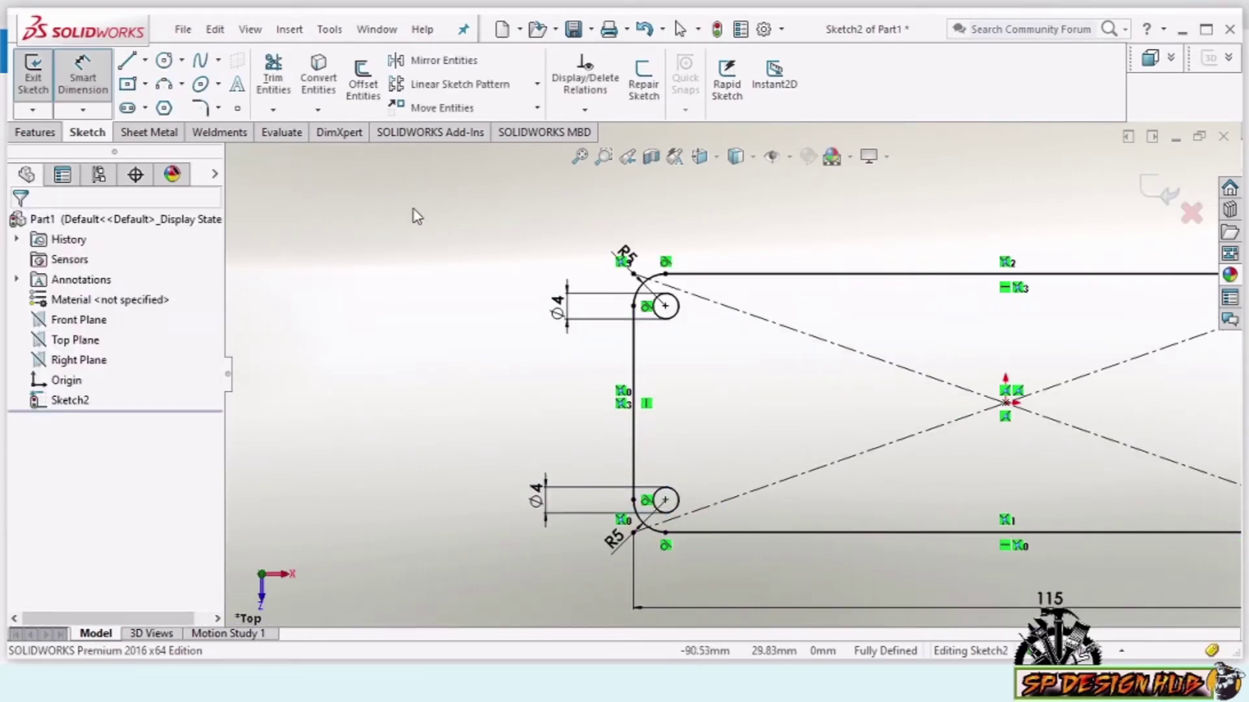
pyautogui.click(146, 66)
# Draw a vertical centerline through the sketch centre
pyautogui.click(168, 100)
pyautogui.scroll(3, 556, 365)
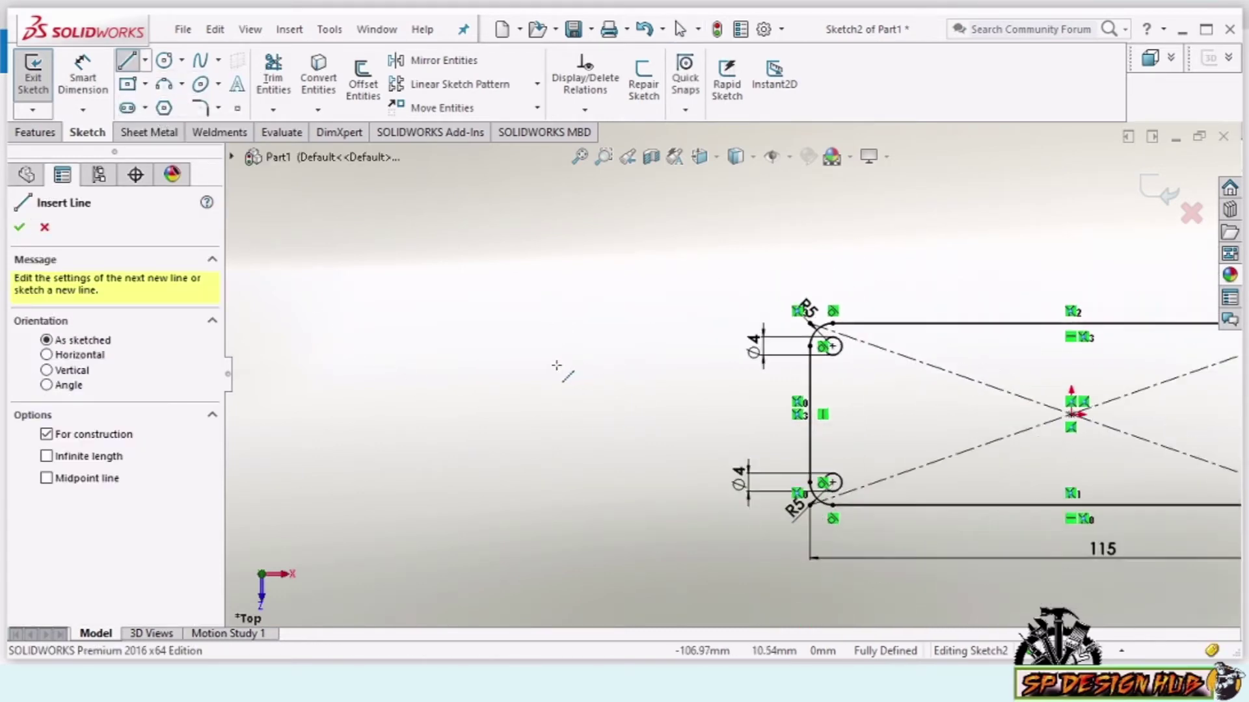
pyautogui.scroll(3, 556, 366)
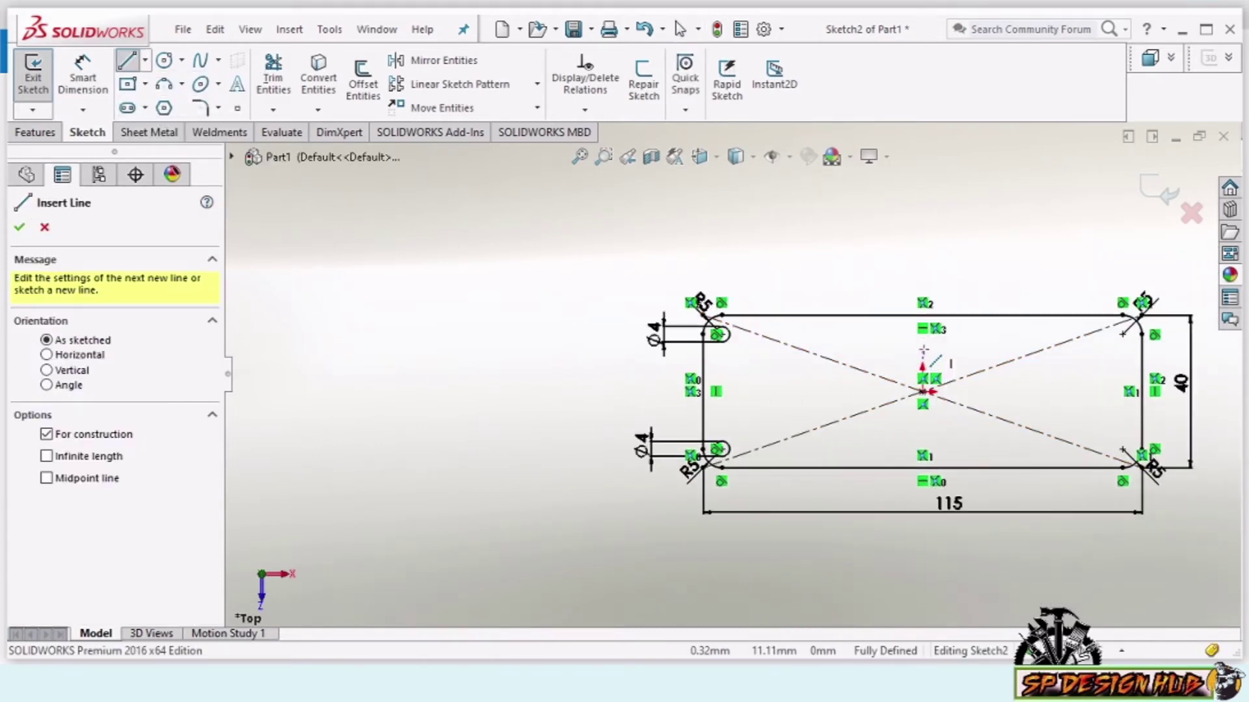
pyautogui.click(922, 349)
pyautogui.click(922, 428)
pyautogui.press('Escape')
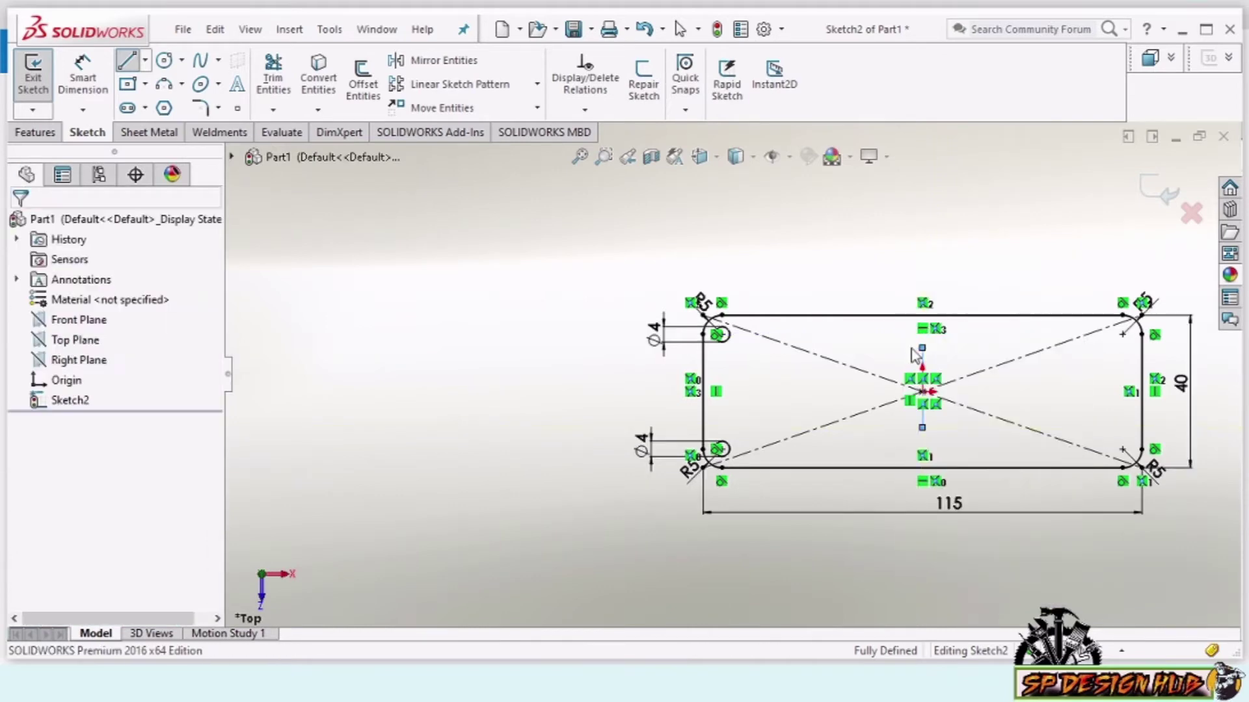
# Mirror the two left Ø4 hole circles about the vertical centerline
pyautogui.scroll(-3, 738, 351)
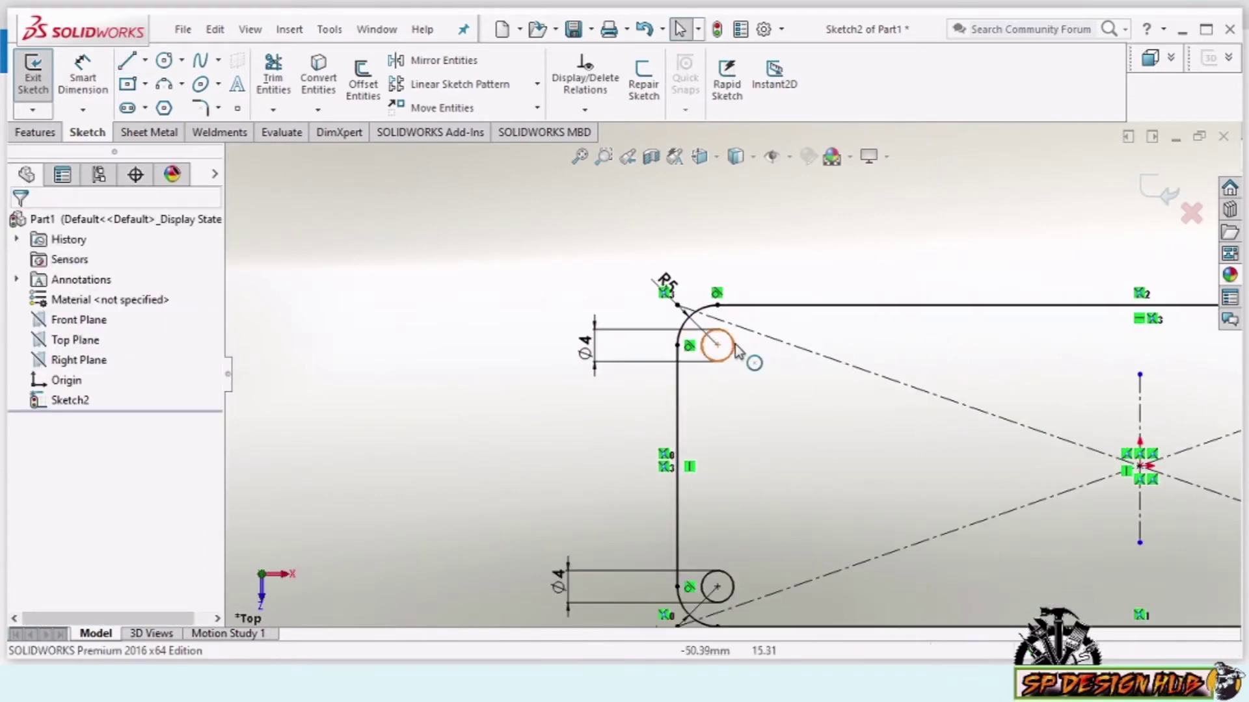
pyautogui.click(735, 349)
pyautogui.keyDown('ctrl'); pyautogui.click(731, 584); pyautogui.keyUp('ctrl')
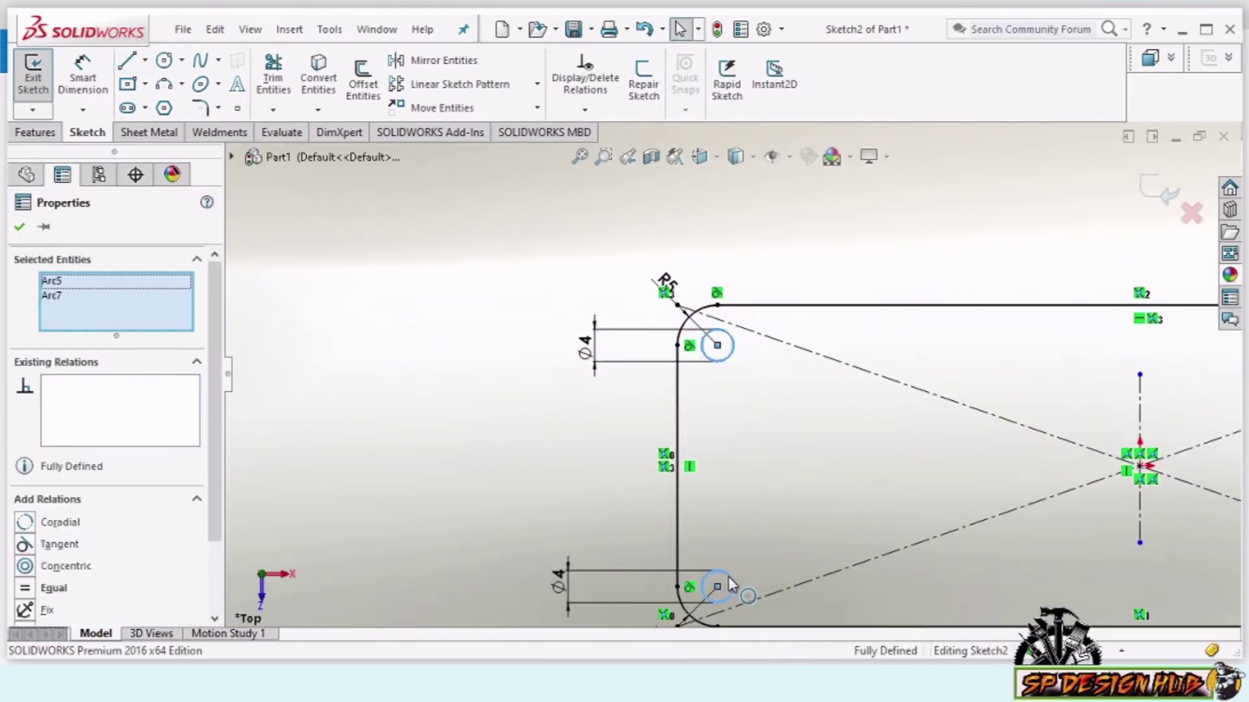
pyautogui.click(434, 63)
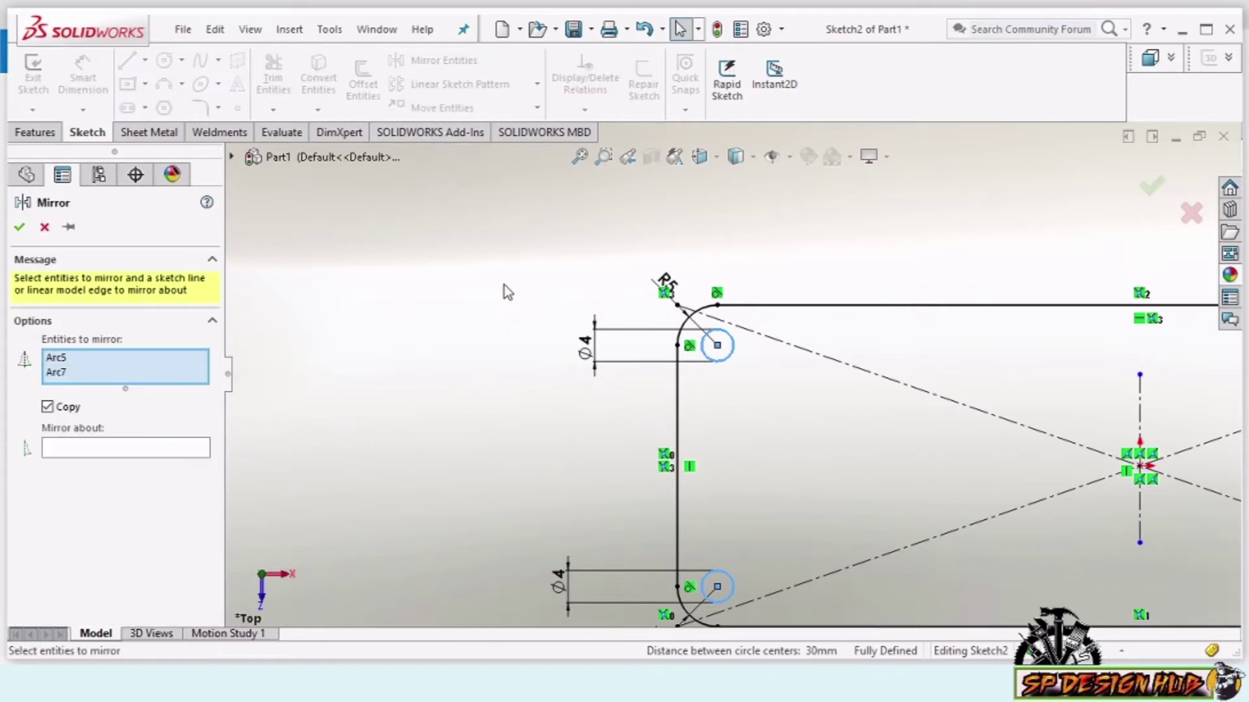
pyautogui.click(88, 447)
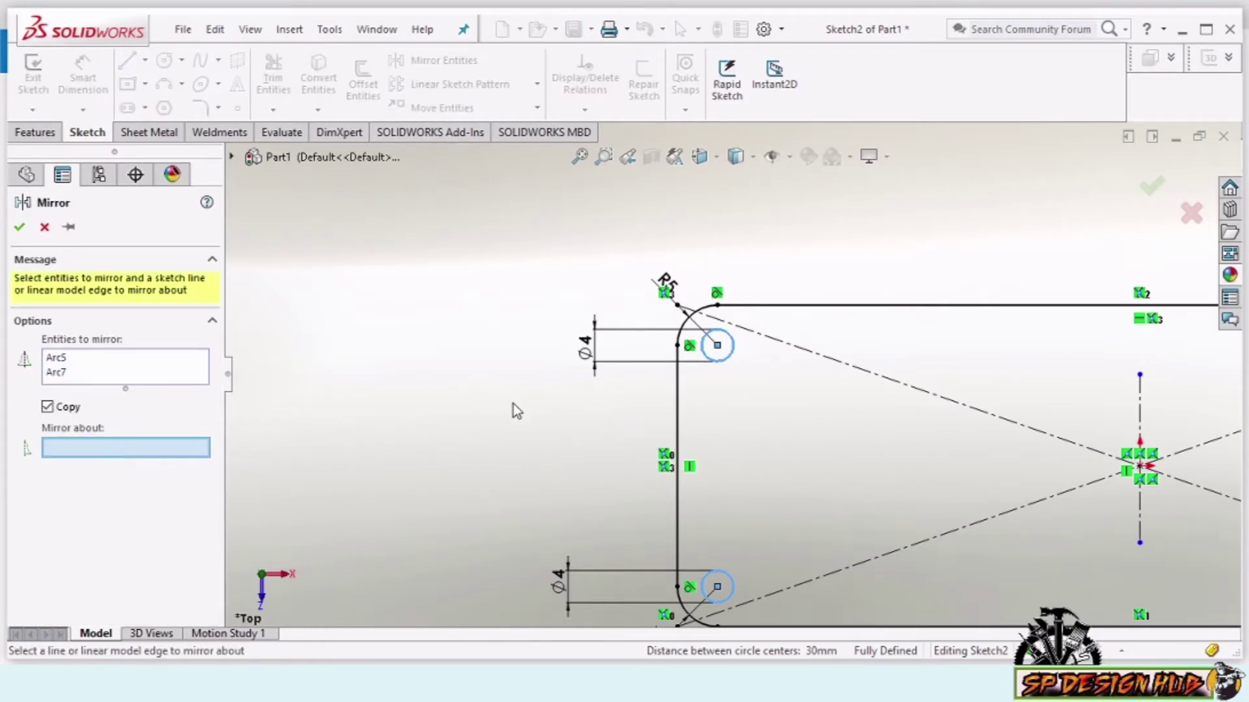
pyautogui.press('z')
pyautogui.click(969, 390)
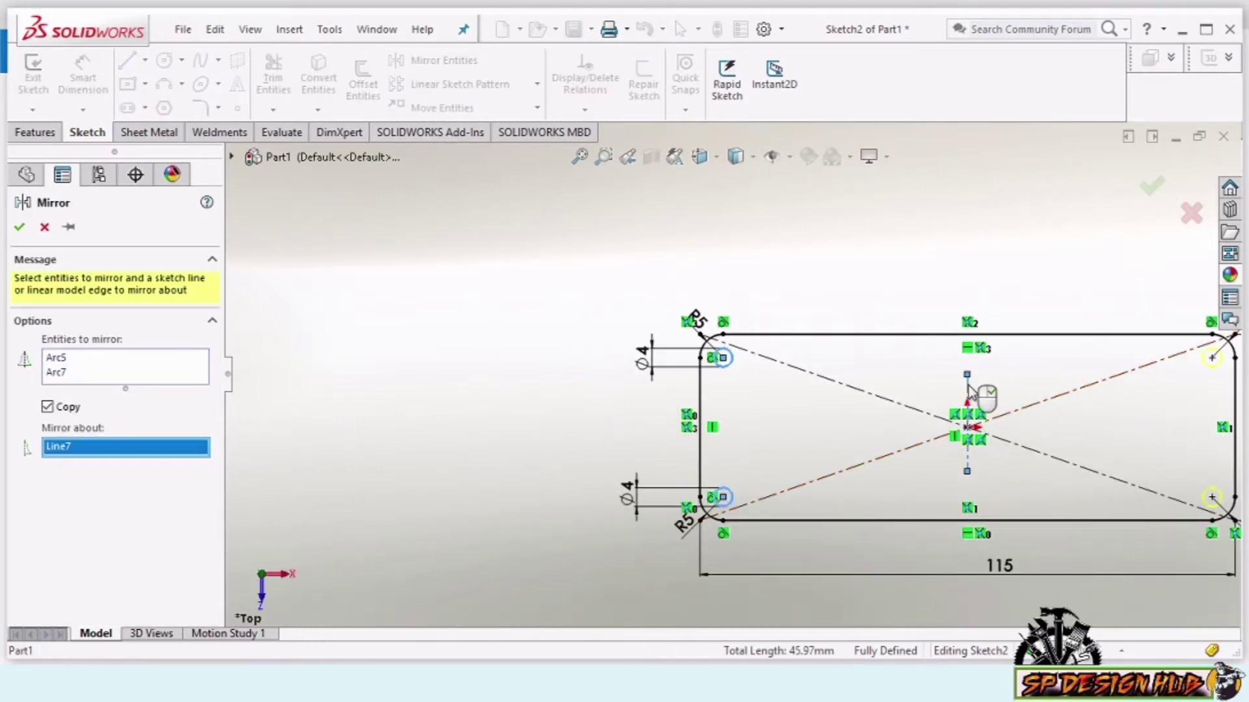
pyautogui.click(17, 229)
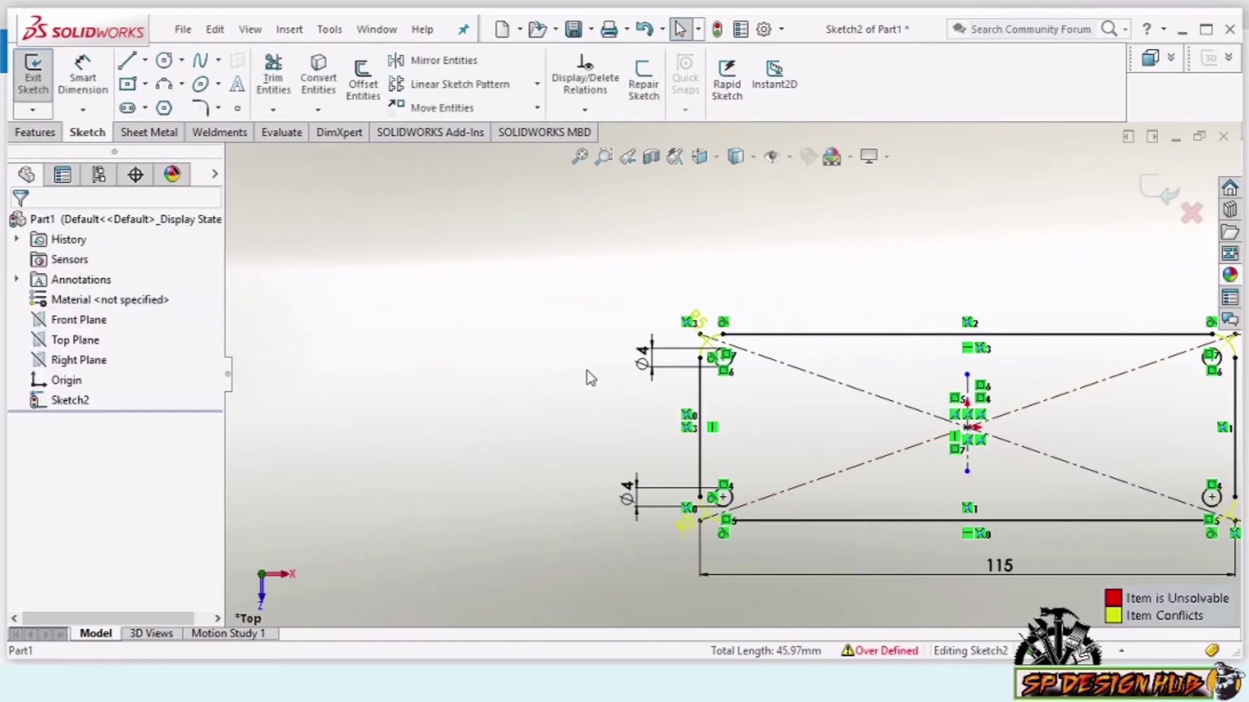
pyautogui.scroll(2, 1034, 455)
pyautogui.scroll(-2, 1021, 387)
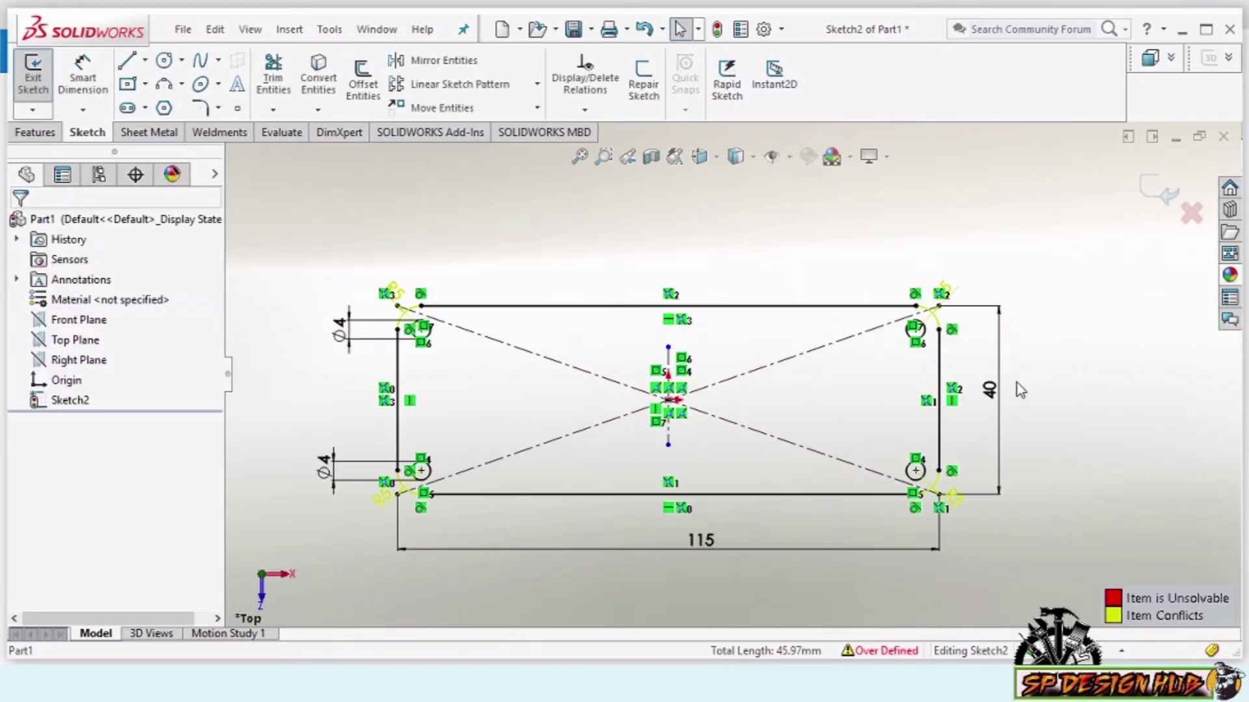
pyautogui.scroll(-3, 911, 304)
pyautogui.scroll(2, 731, 373)
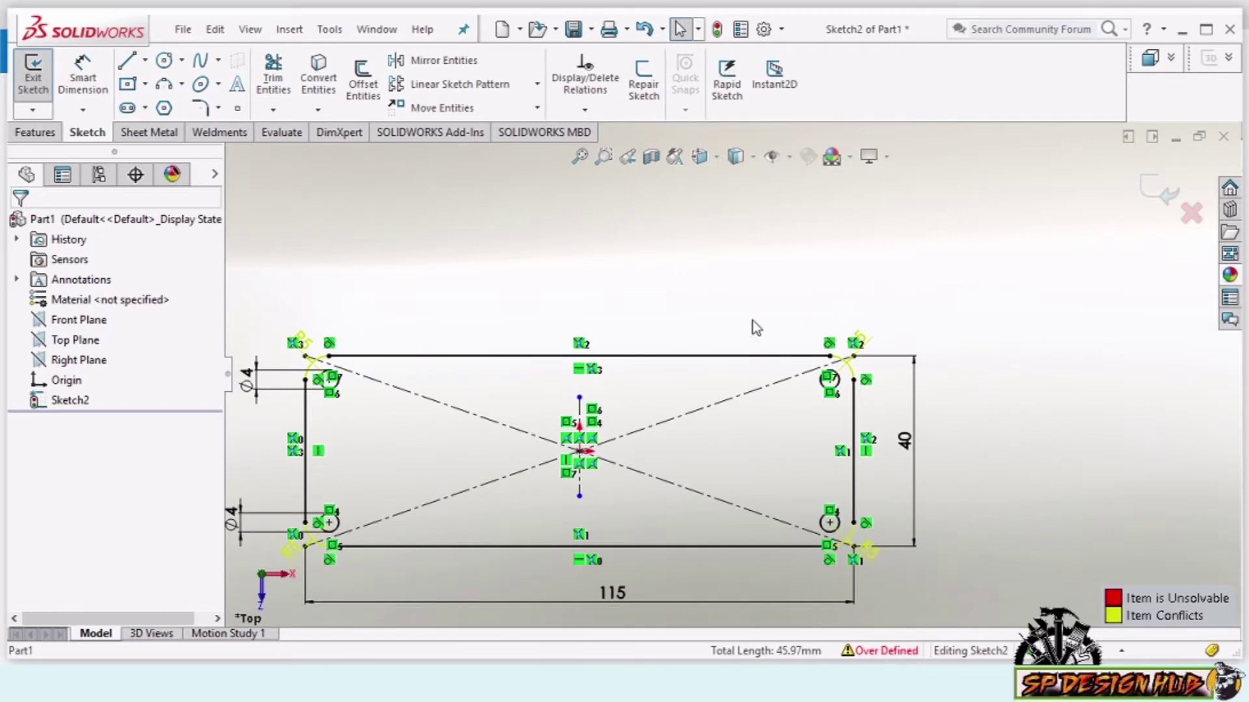
pyautogui.scroll(2, 769, 325)
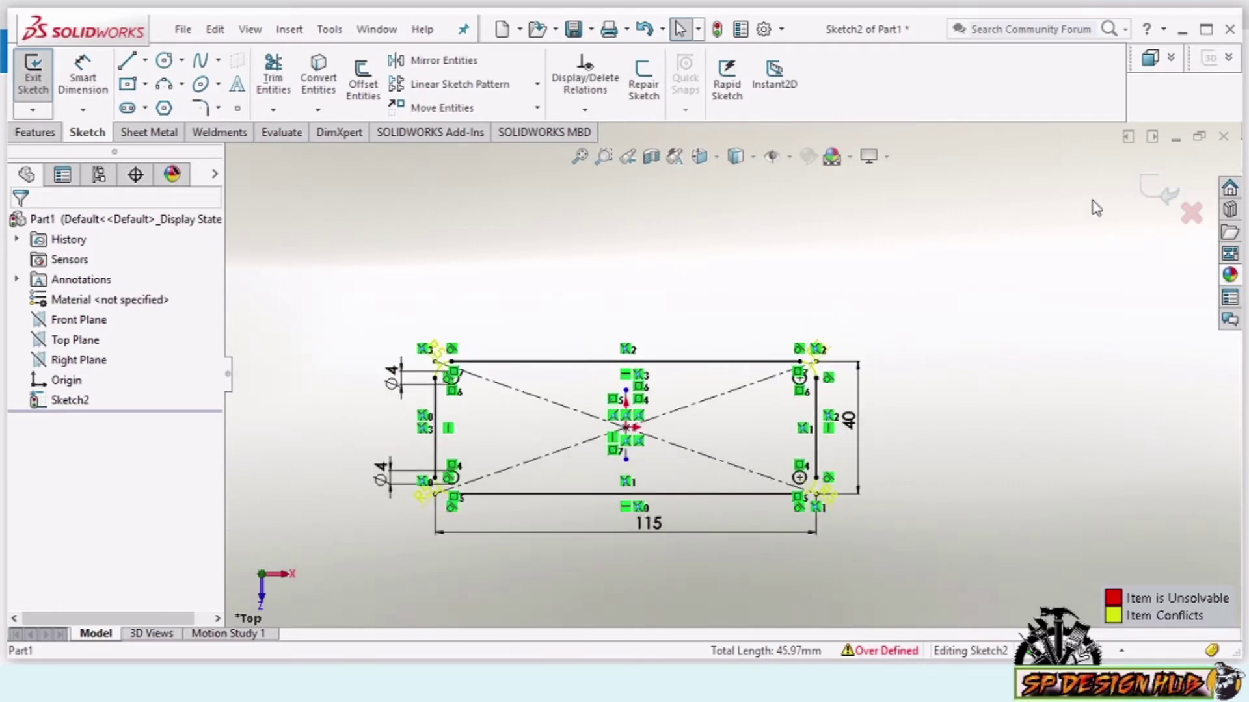
# Extrude the sketch 5 mm blind into the four-hole base plate
pyautogui.click(35, 132)
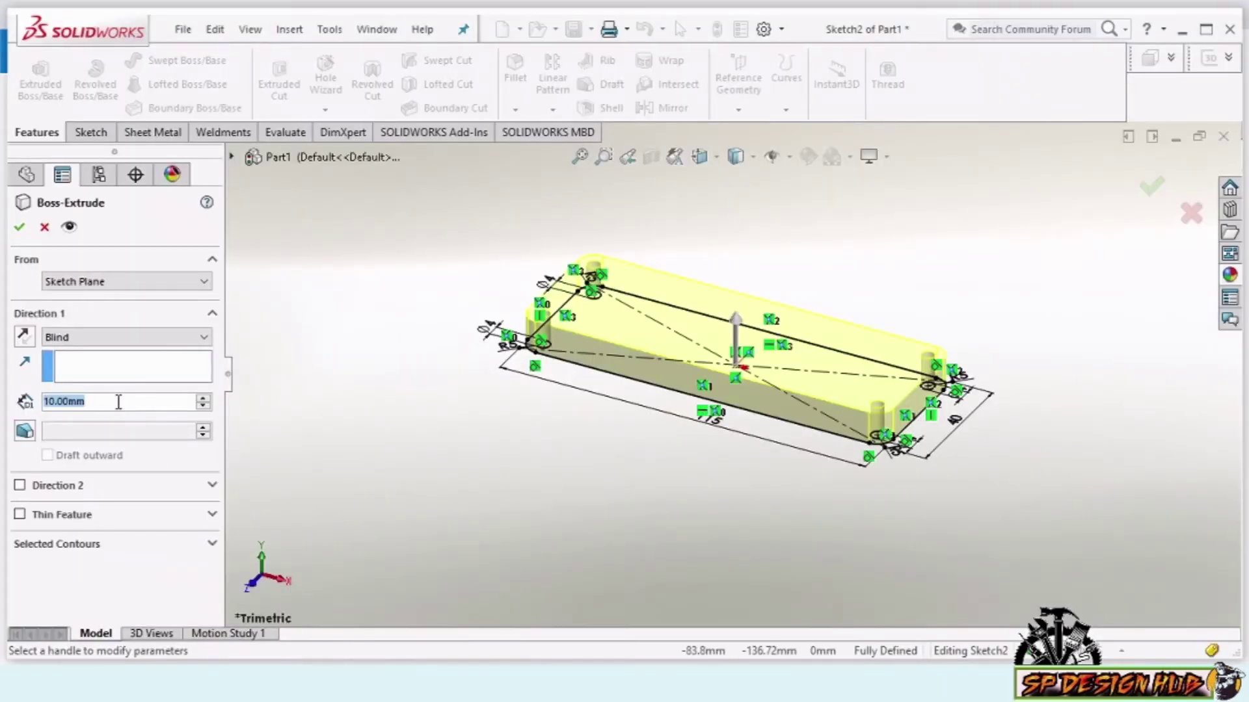
pyautogui.write('5')
pyautogui.press('Return')
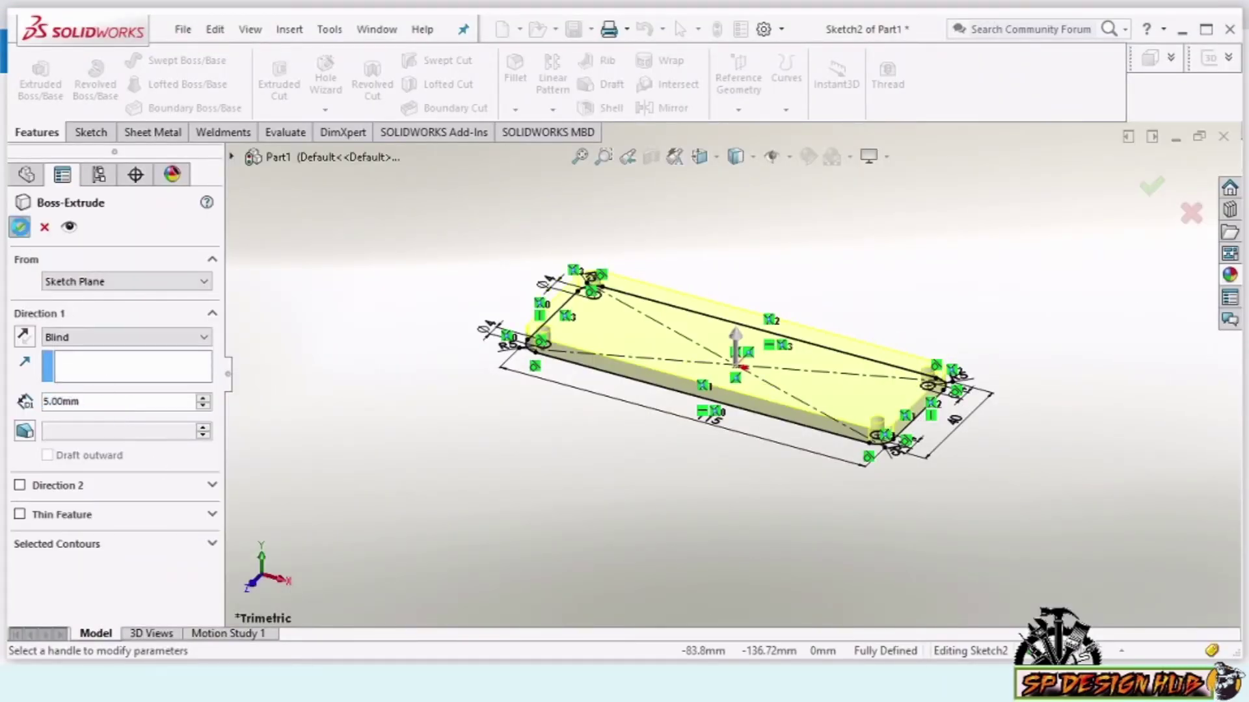
pyautogui.press('Return')
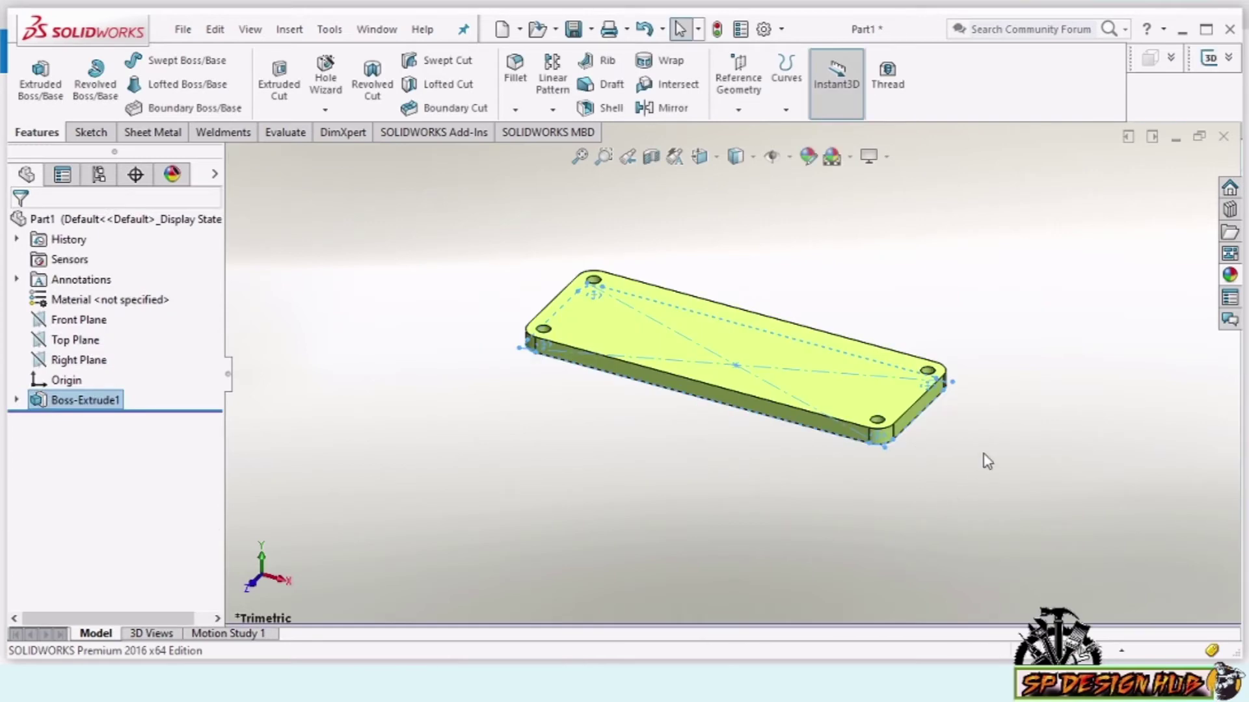
pyautogui.click(987, 461)
# Orbit the 5 mm base plate to a steeper angle showing its end face
pyautogui.moveTo(1019, 412); pyautogui.dragTo(982, 429, button='middle')
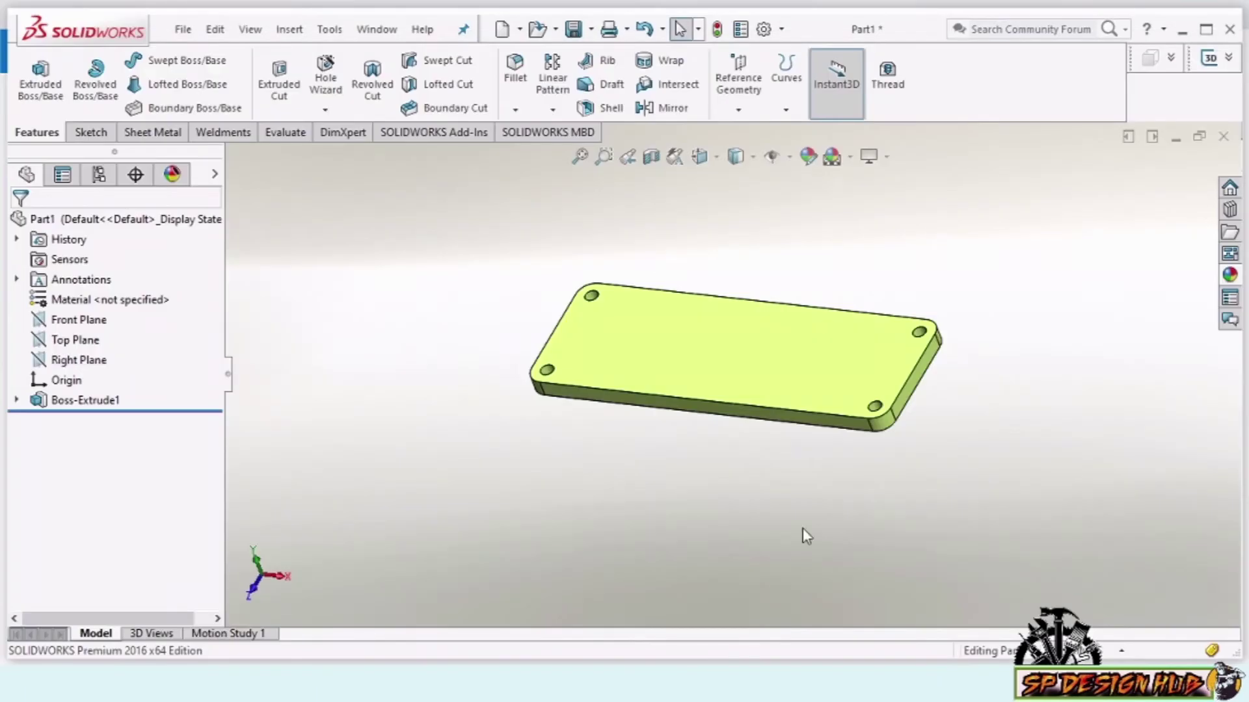
pyautogui.moveTo(803, 528)
pyautogui.mouseDown(button='middle')
pyautogui.moveTo(945, 462)
pyautogui.moveTo(849, 477)
pyautogui.moveTo(726, 431)
pyautogui.mouseUp(button='middle')
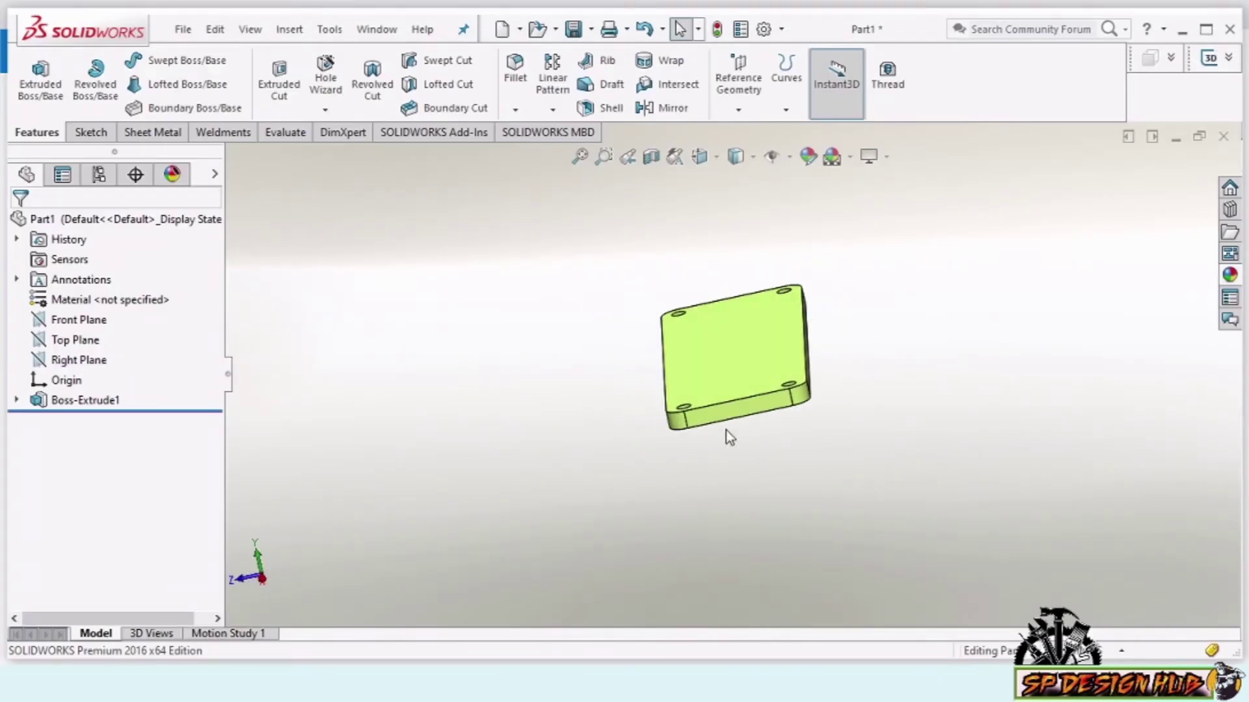
# Start Sketch3 on the plate's 5 mm end face, viewed normal to it
pyautogui.click(732, 419)
pyautogui.click(852, 385)
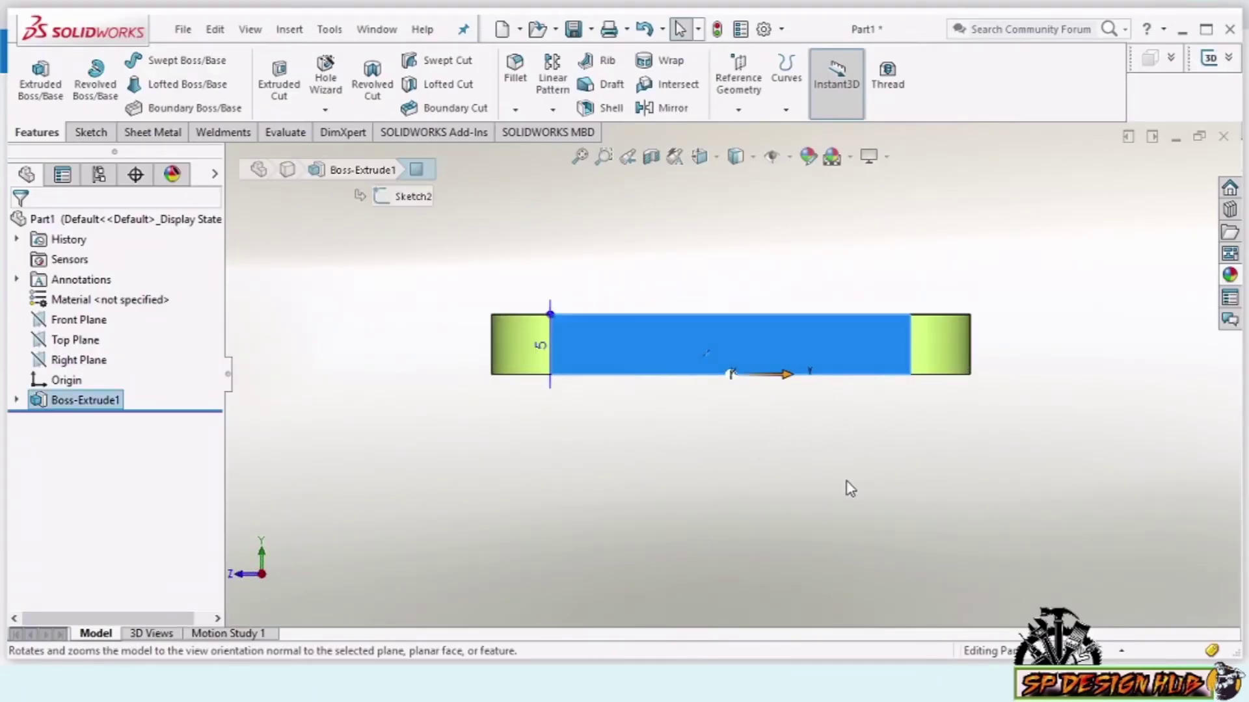
pyautogui.scroll(5, 791, 385)
pyautogui.scroll(-5, 778, 289)
pyautogui.rightClick(778, 289)
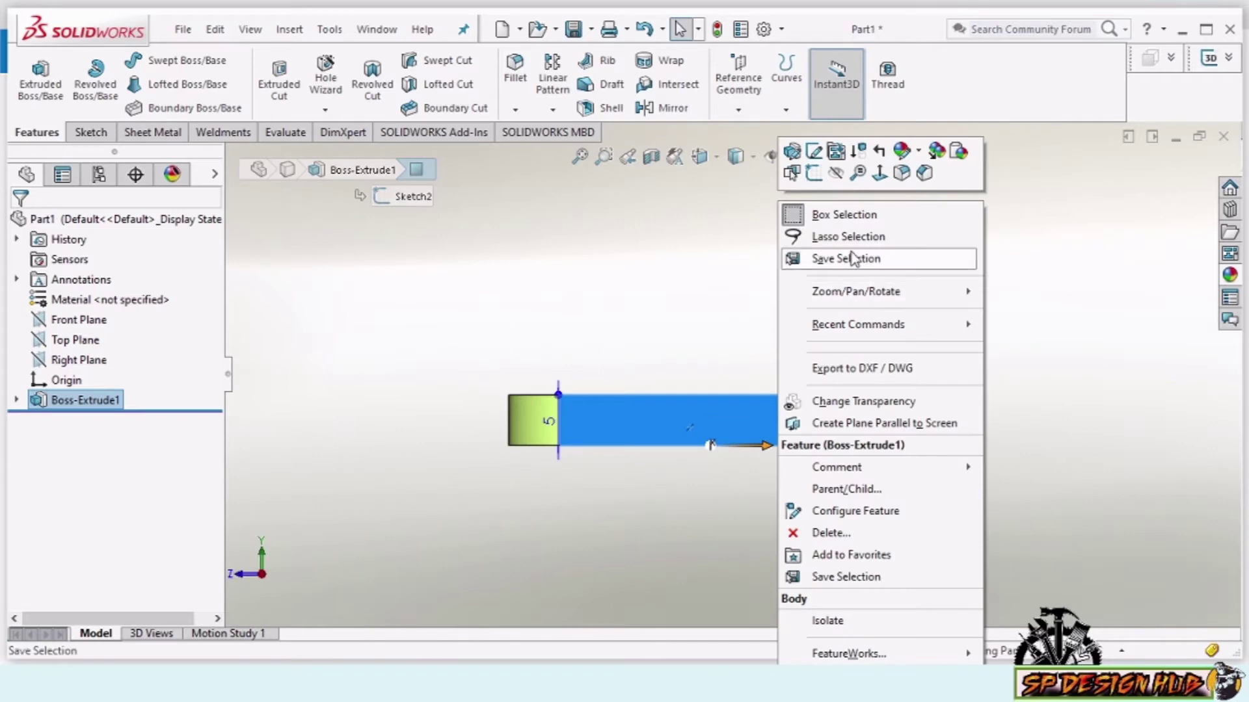
pyautogui.click(815, 173)
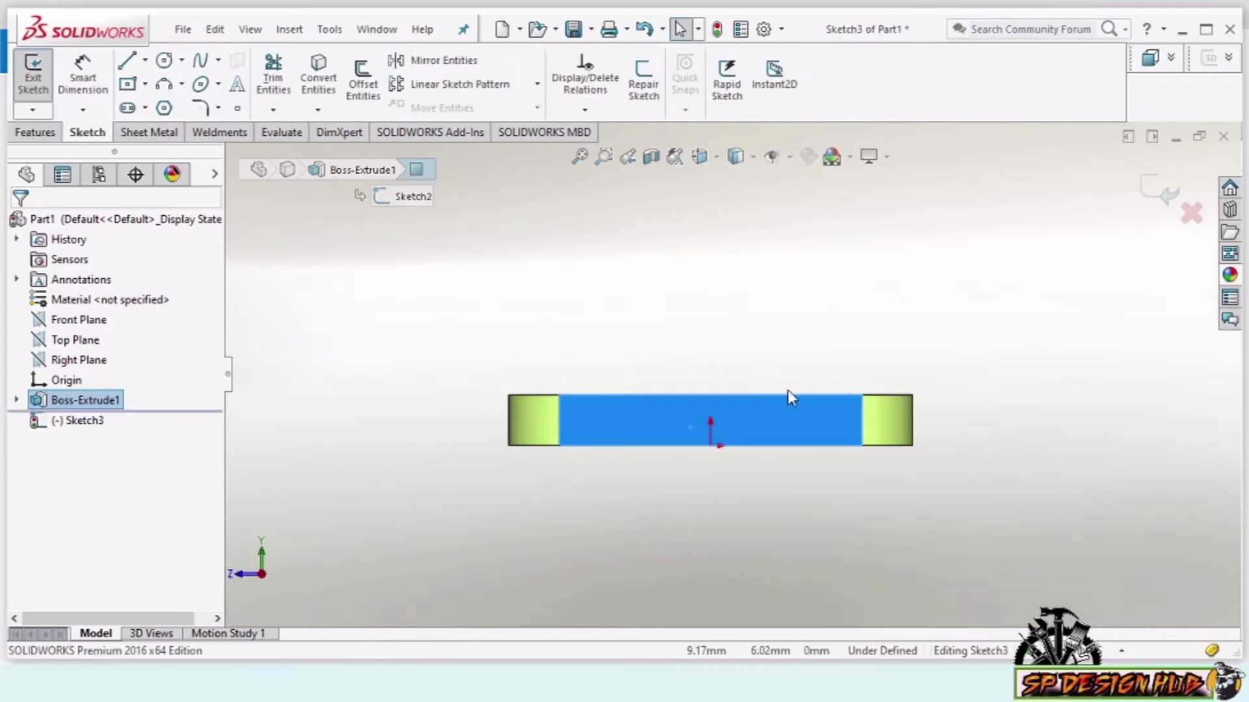
pyautogui.click(145, 84)
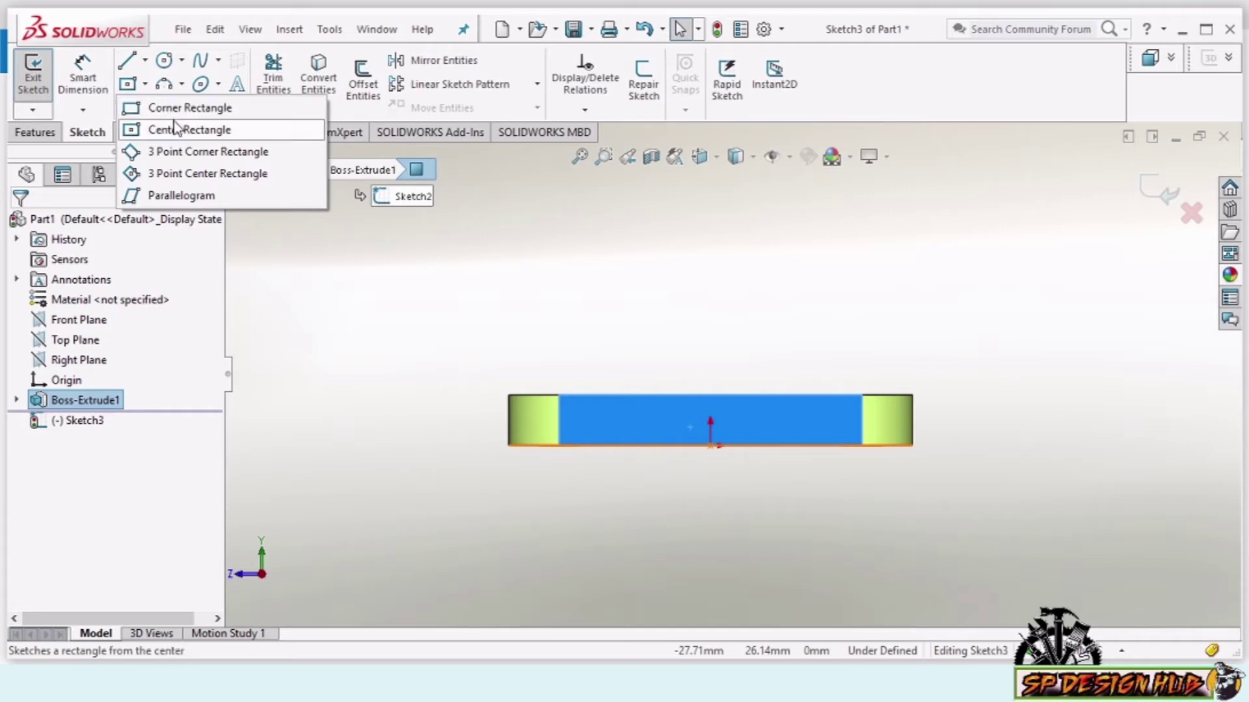
# Draw a corner rectangle on the plate's end
pyautogui.click(170, 108)
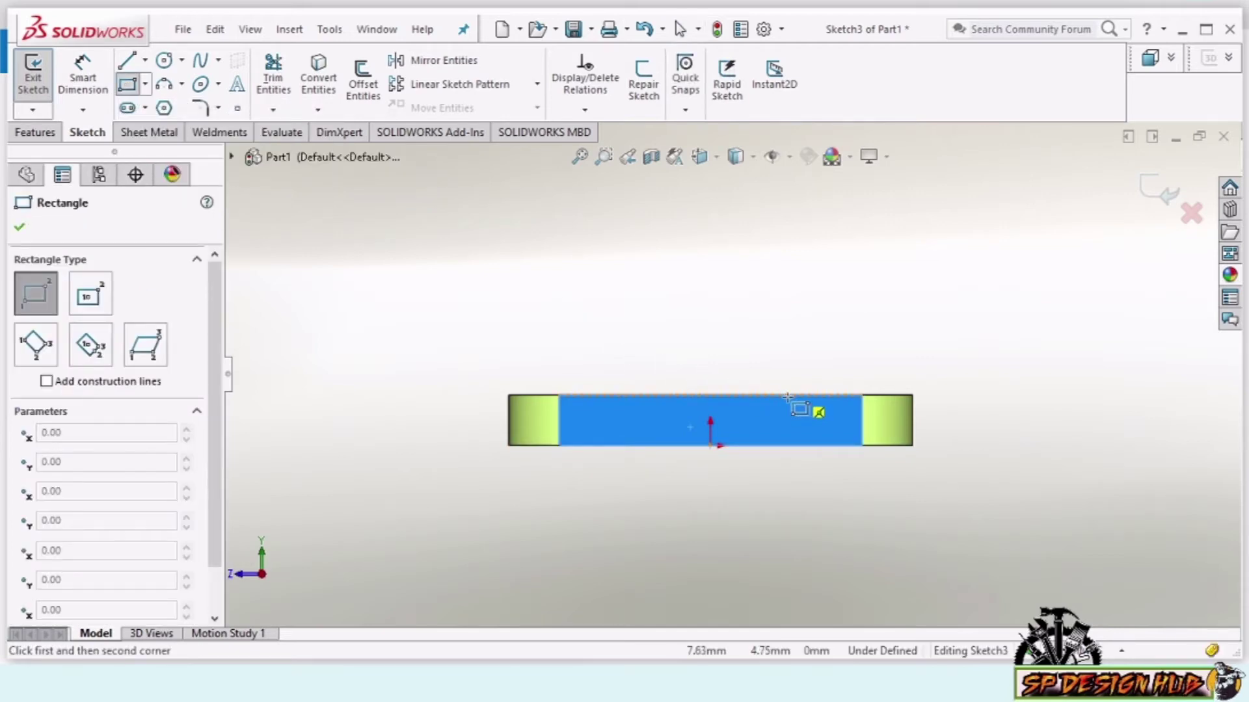
pyautogui.click(787, 396)
pyautogui.click(636, 283)
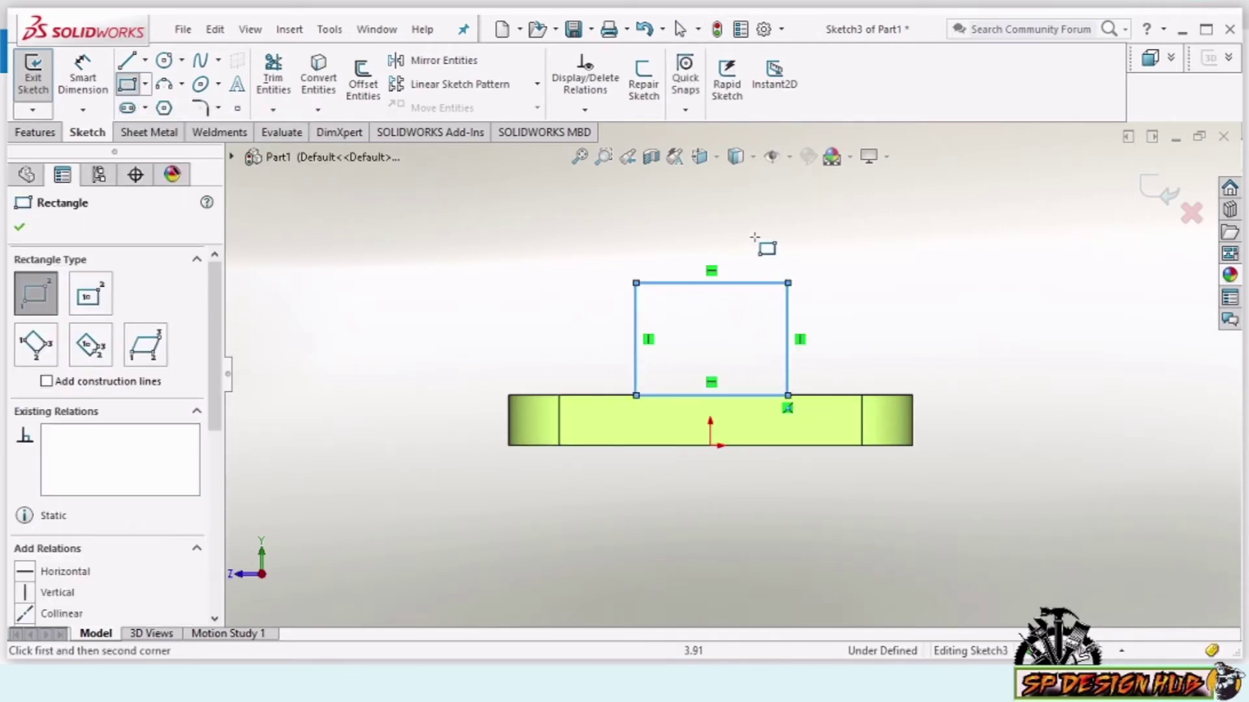
pyautogui.rightClick(764, 214)
pyautogui.click(809, 229)
# Dimension the rectangle's left edge 10 mm from the sketch origin
pyautogui.rightClick(805, 210)
pyautogui.click(959, 184)
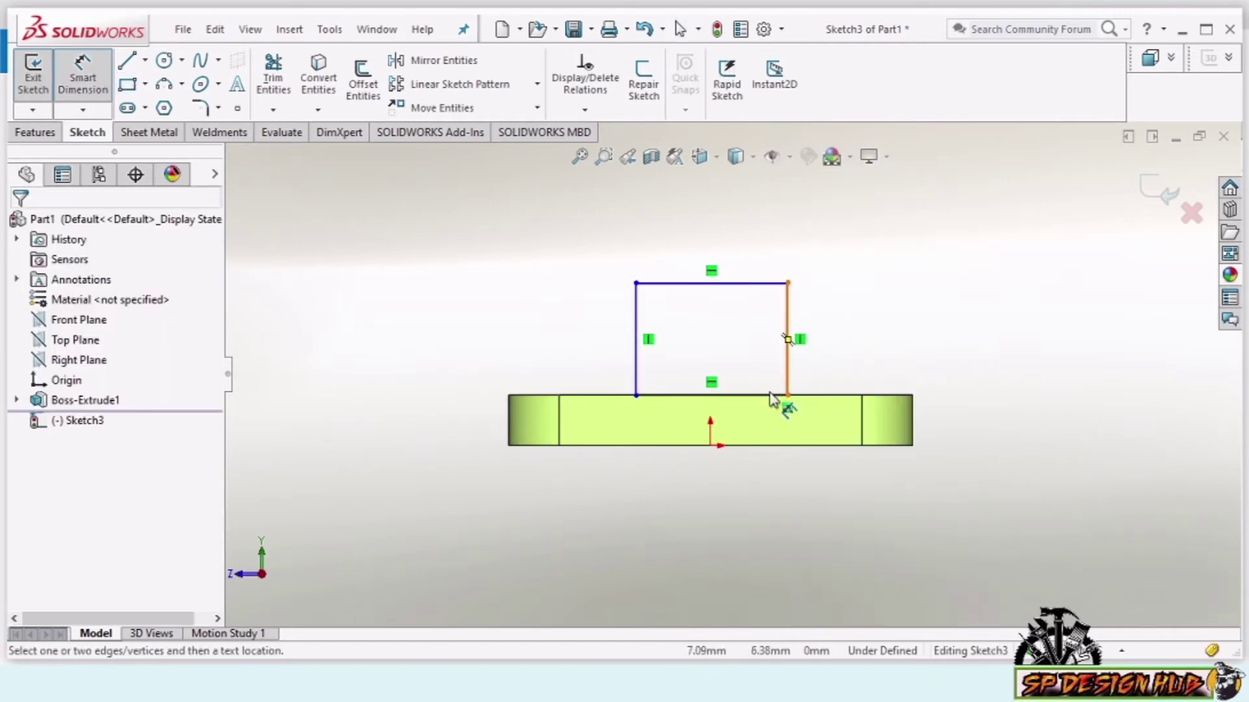
pyautogui.click(710, 447)
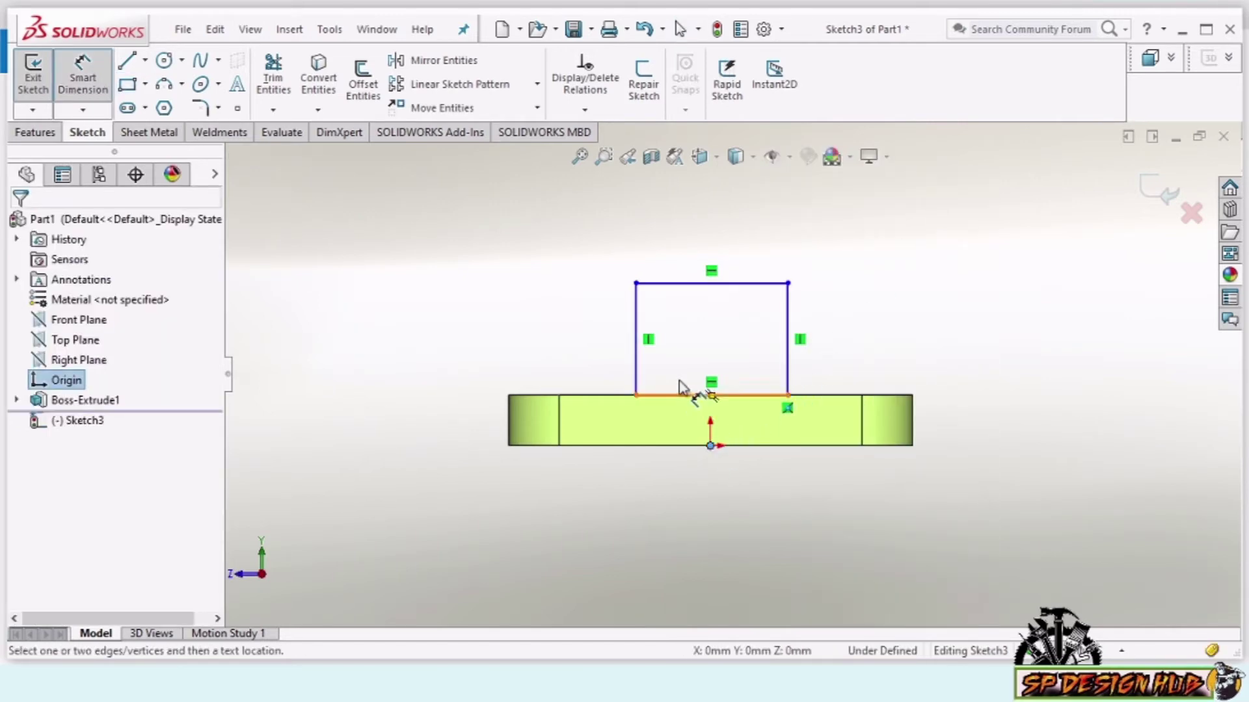
pyautogui.click(636, 344)
pyautogui.click(664, 247)
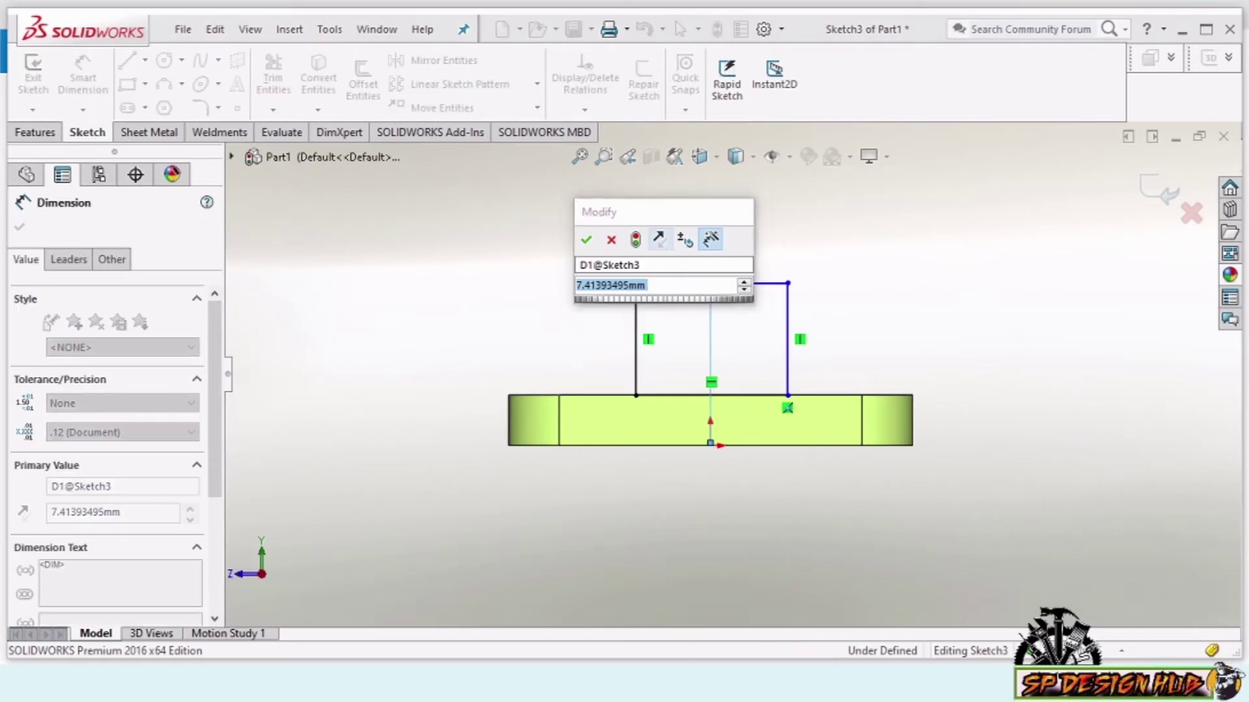
pyautogui.write('10')
pyautogui.press('Return')
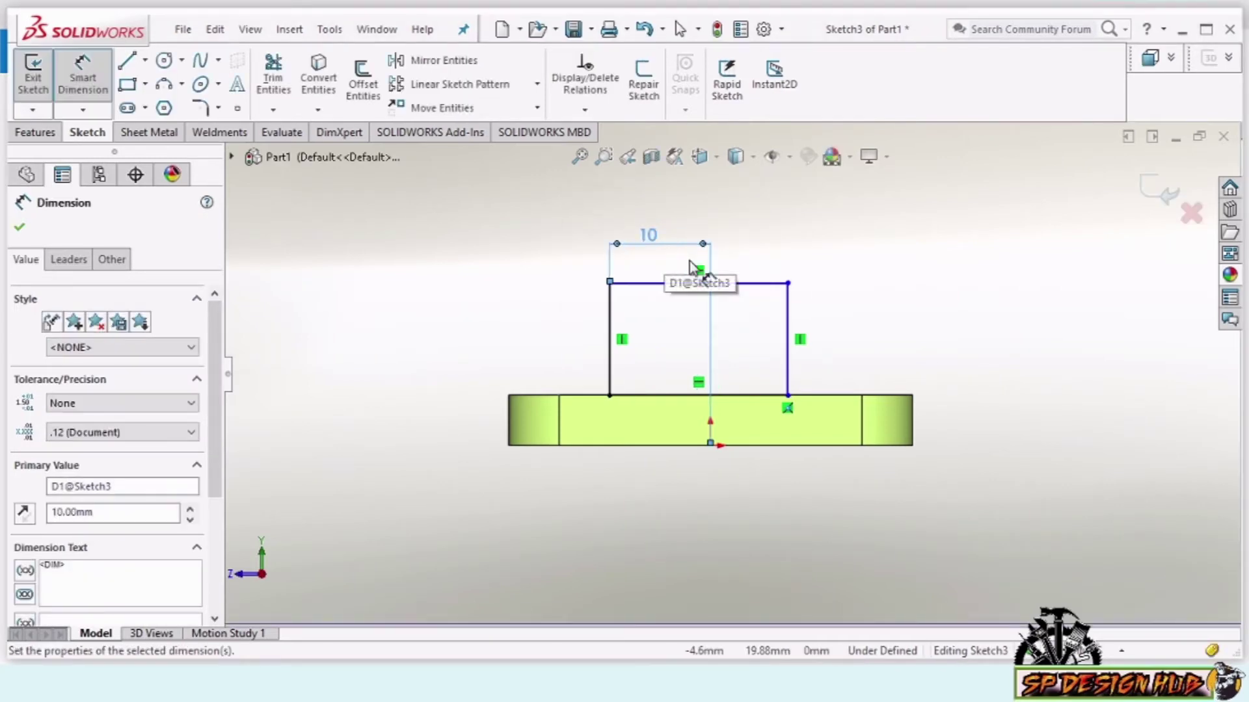
# Set the rectangle width to 20 and its top 15 above the plate bottom
pyautogui.click(758, 287)
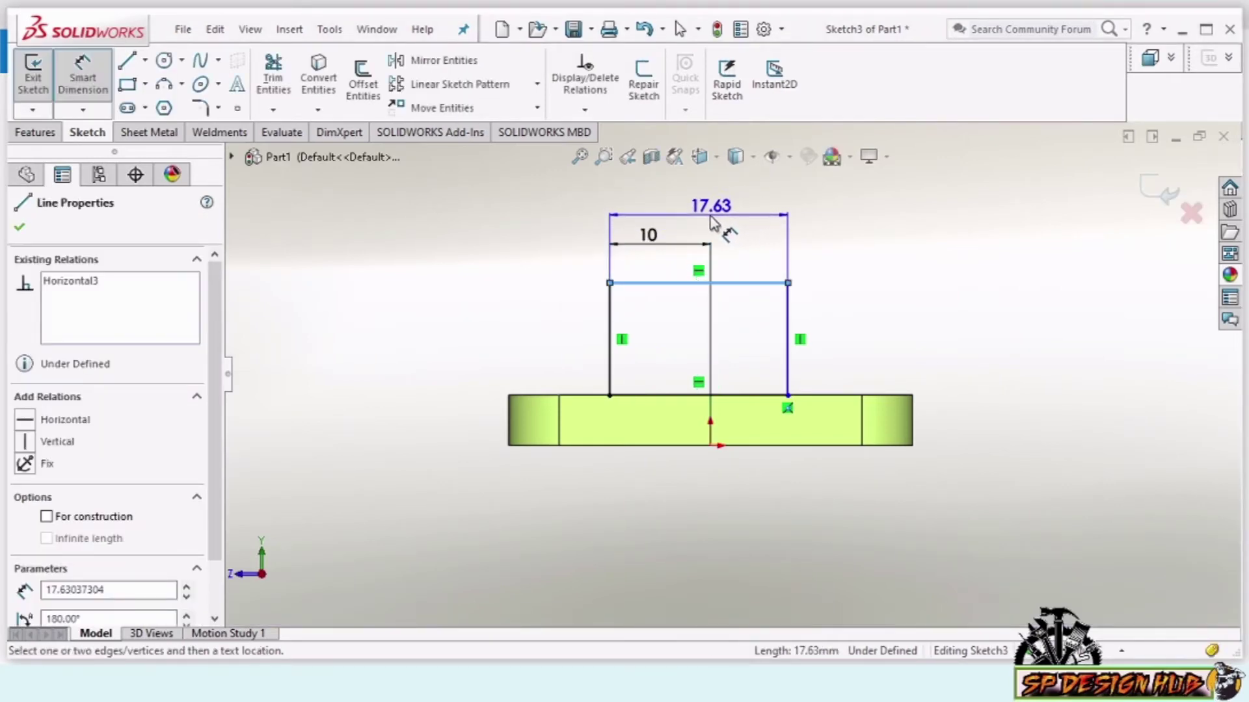
pyautogui.click(710, 221)
pyautogui.write('20')
pyautogui.press('Return')
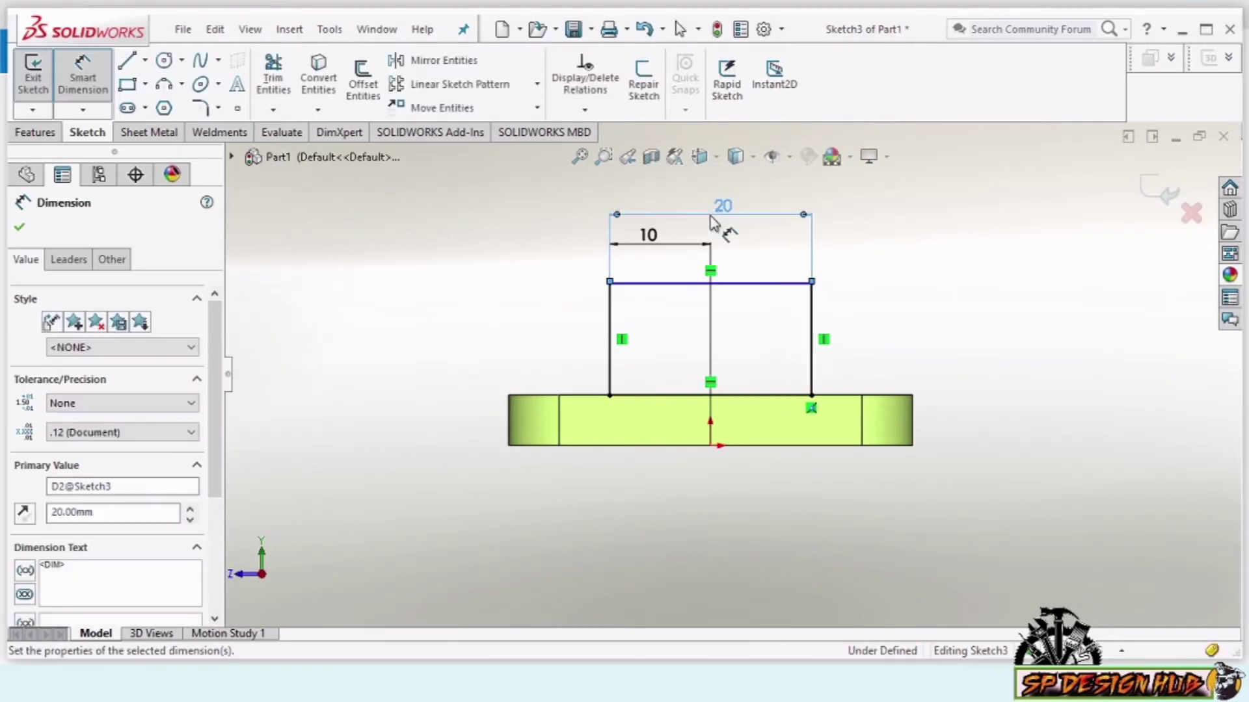
pyautogui.click(781, 284)
pyautogui.click(780, 445)
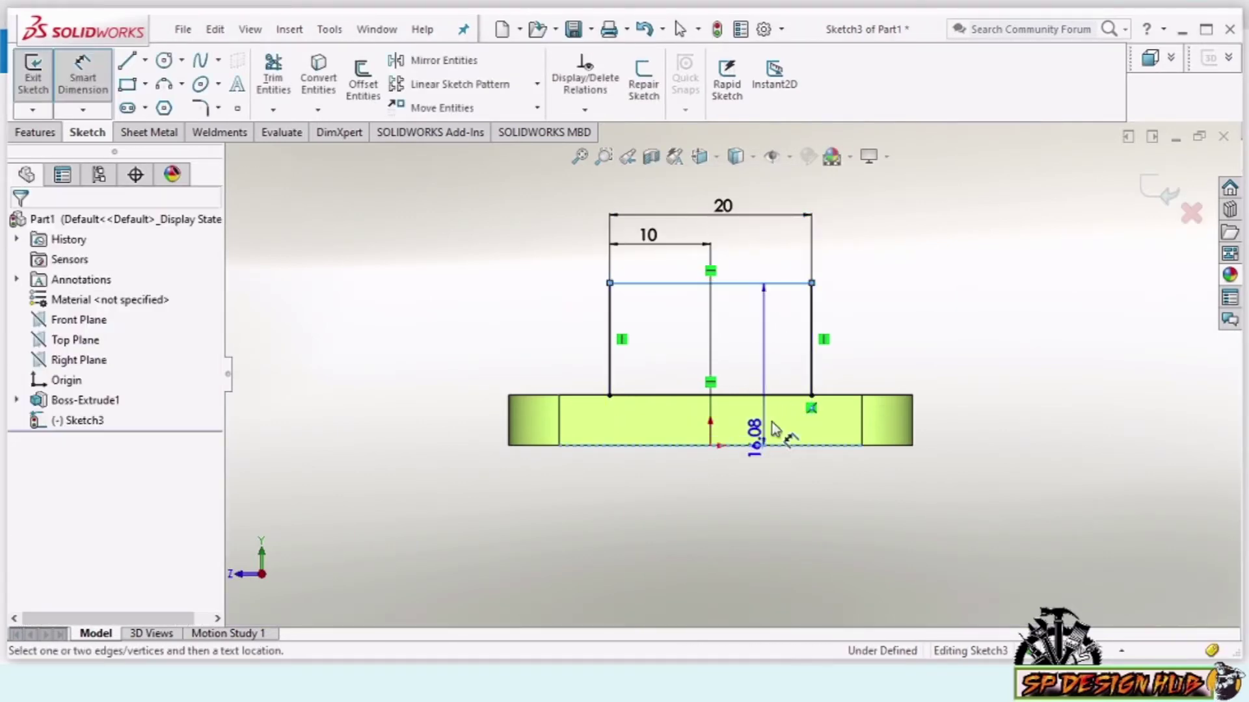
pyautogui.click(876, 345)
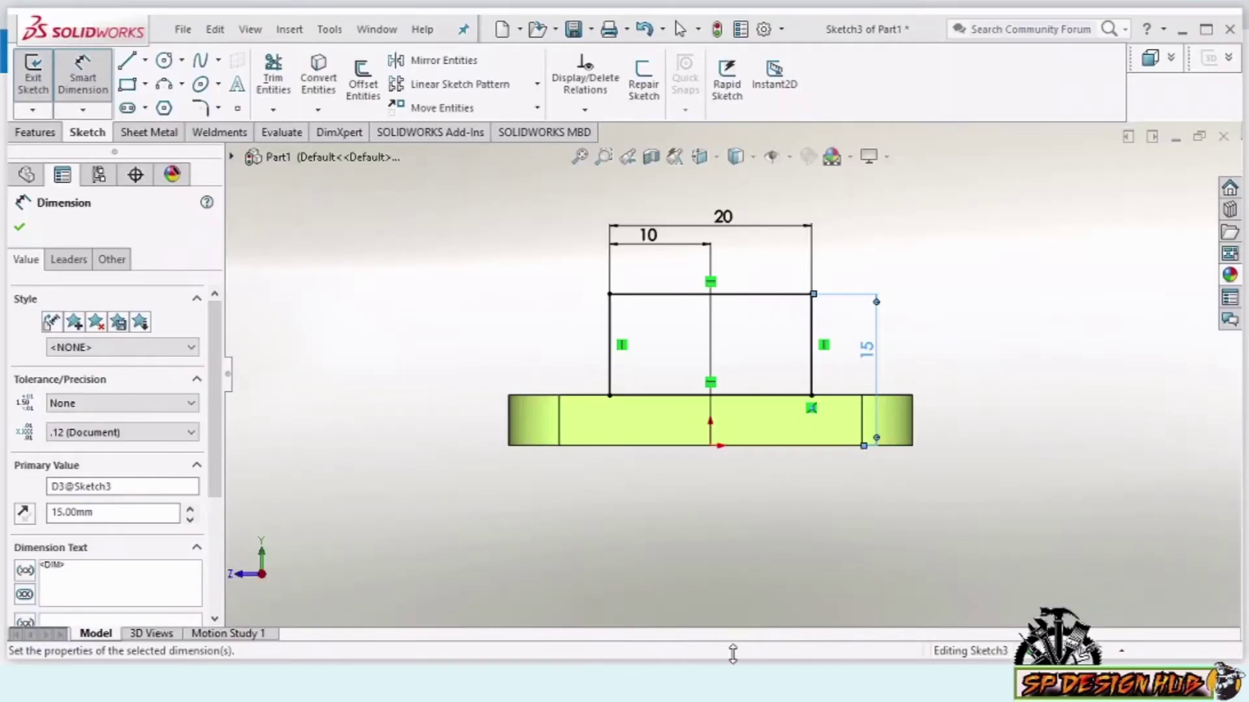
# Draw a large circle at the rectangle's top-edge midpoint and a small concentric circle
pyautogui.click(710, 294)
pyautogui.click(811, 294)
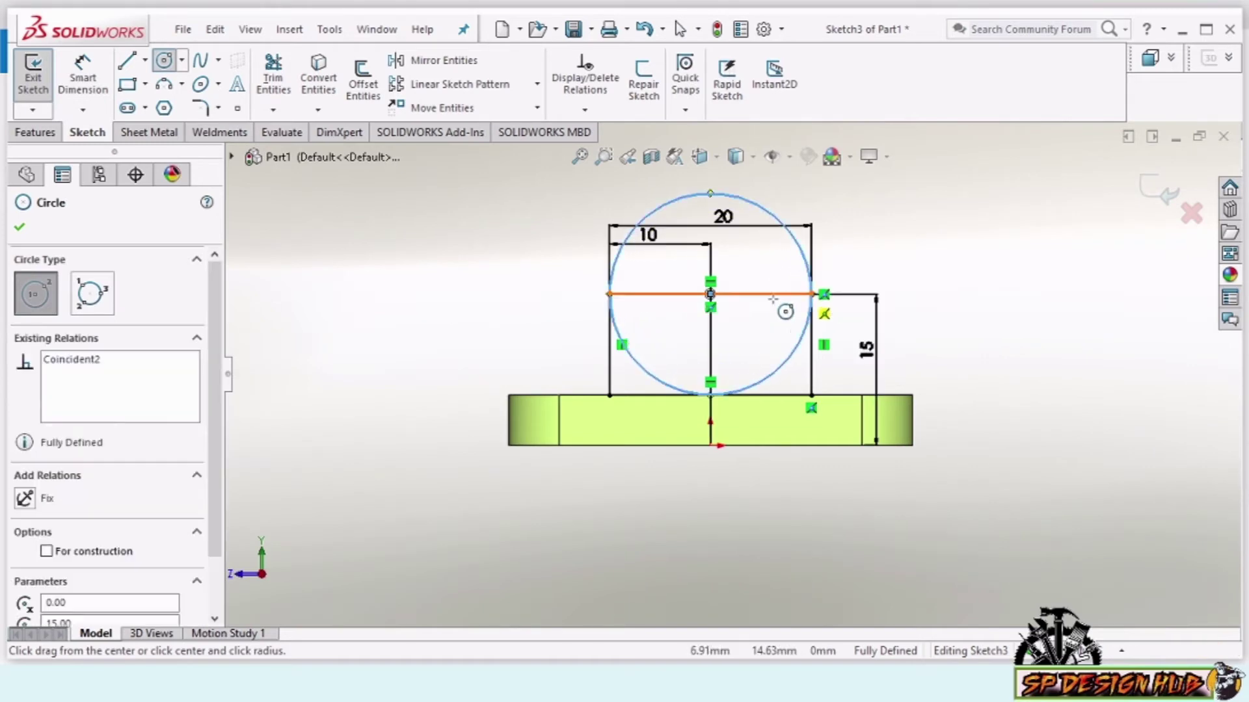
pyautogui.click(710, 294)
pyautogui.rightClick(753, 247)
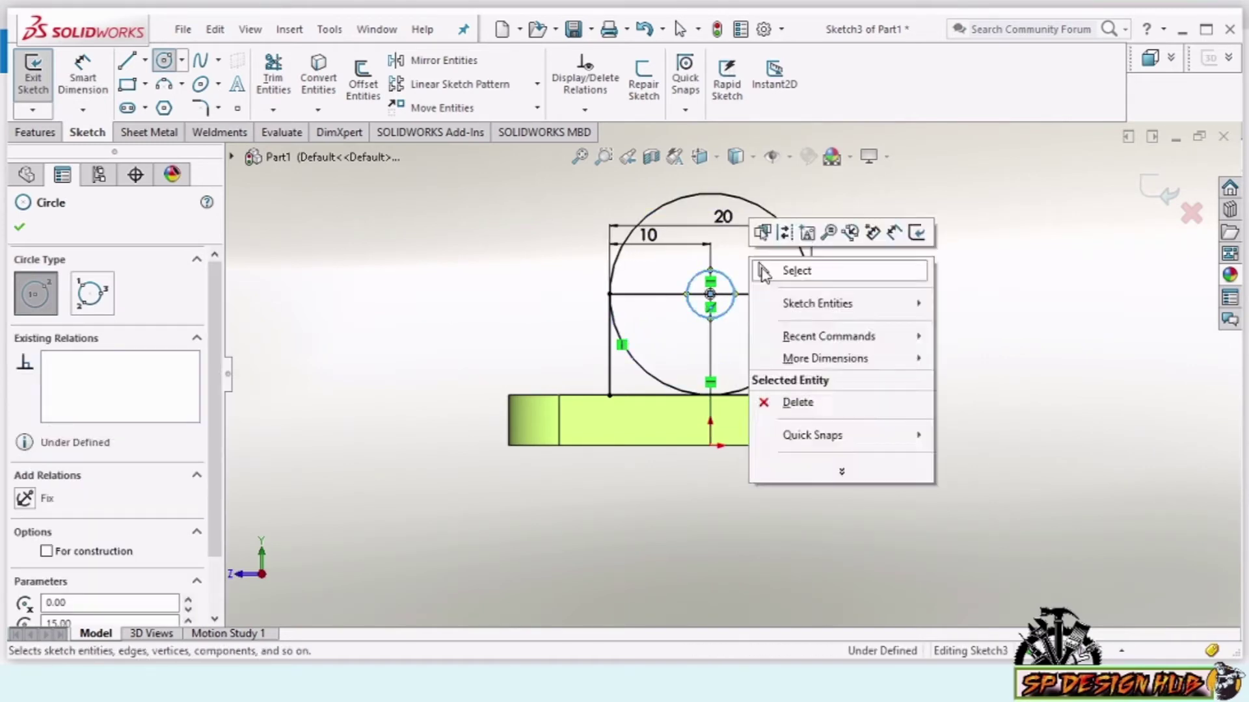
pyautogui.click(790, 269)
# Dimension the small concentric circle to an 8 mm diameter
pyautogui.rightClick(770, 246)
pyautogui.click(934, 231)
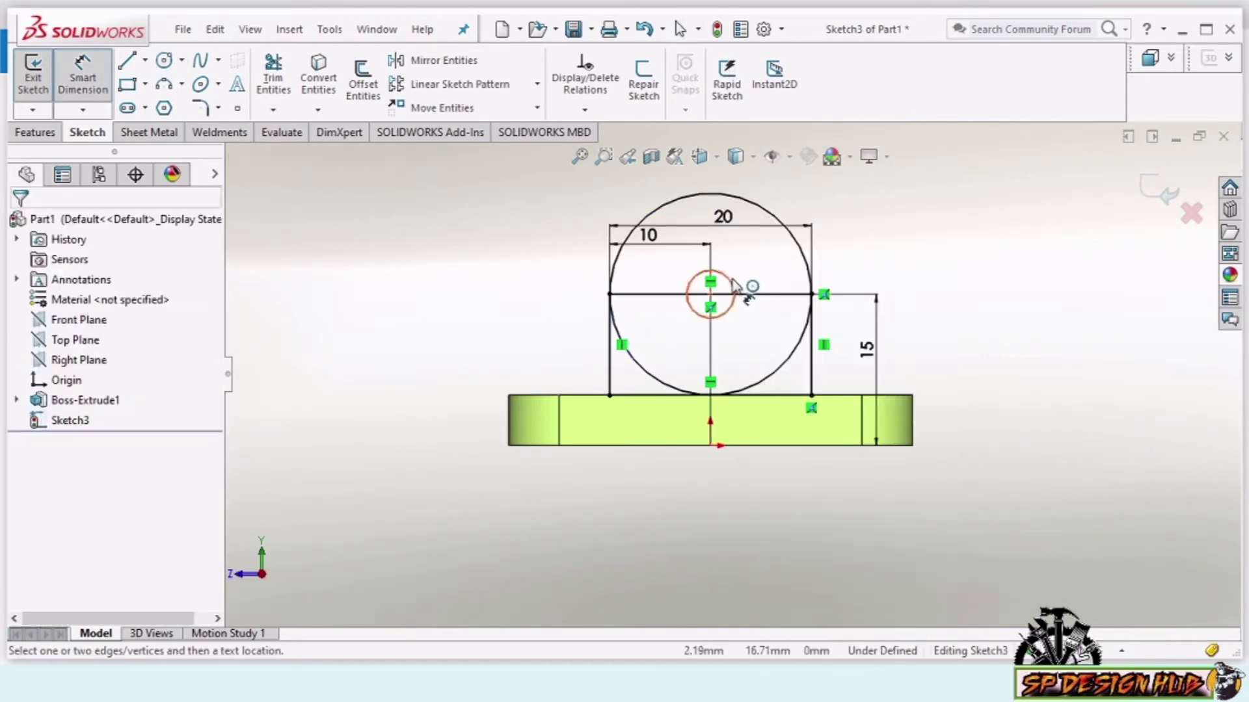
pyautogui.click(732, 286)
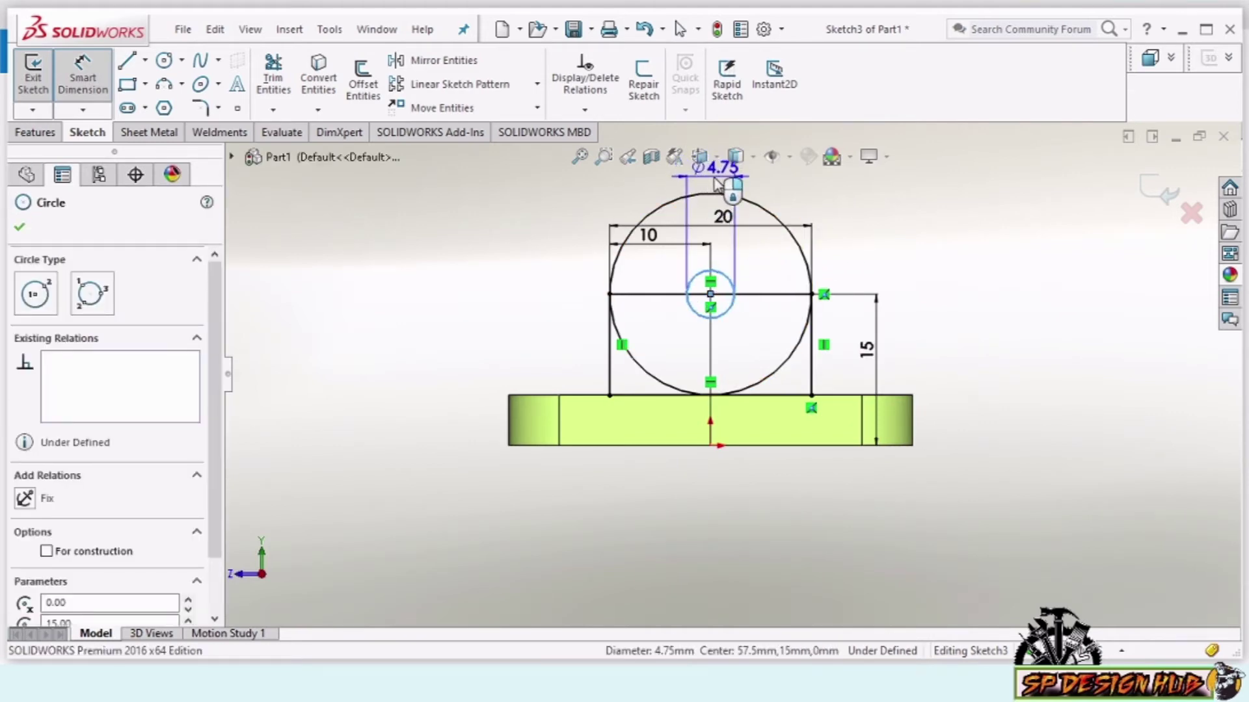
pyautogui.click(715, 182)
pyautogui.write('8')
pyautogui.press('Return')
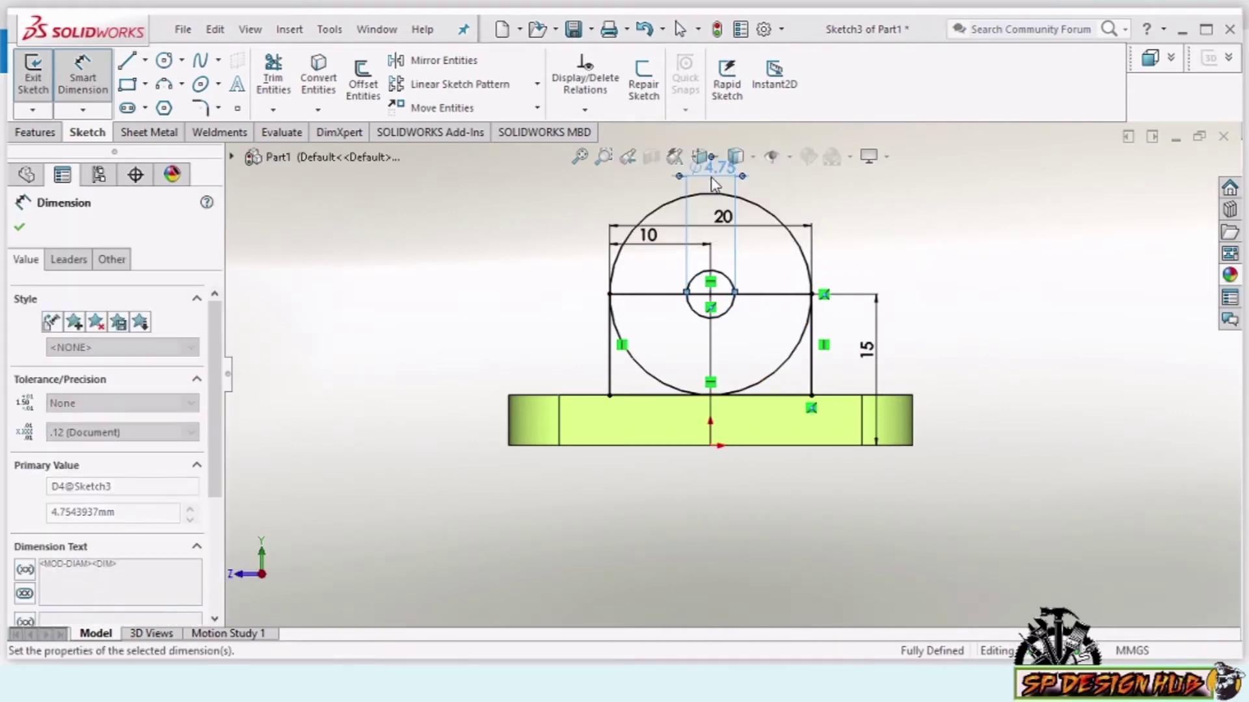
pyautogui.click(20, 228)
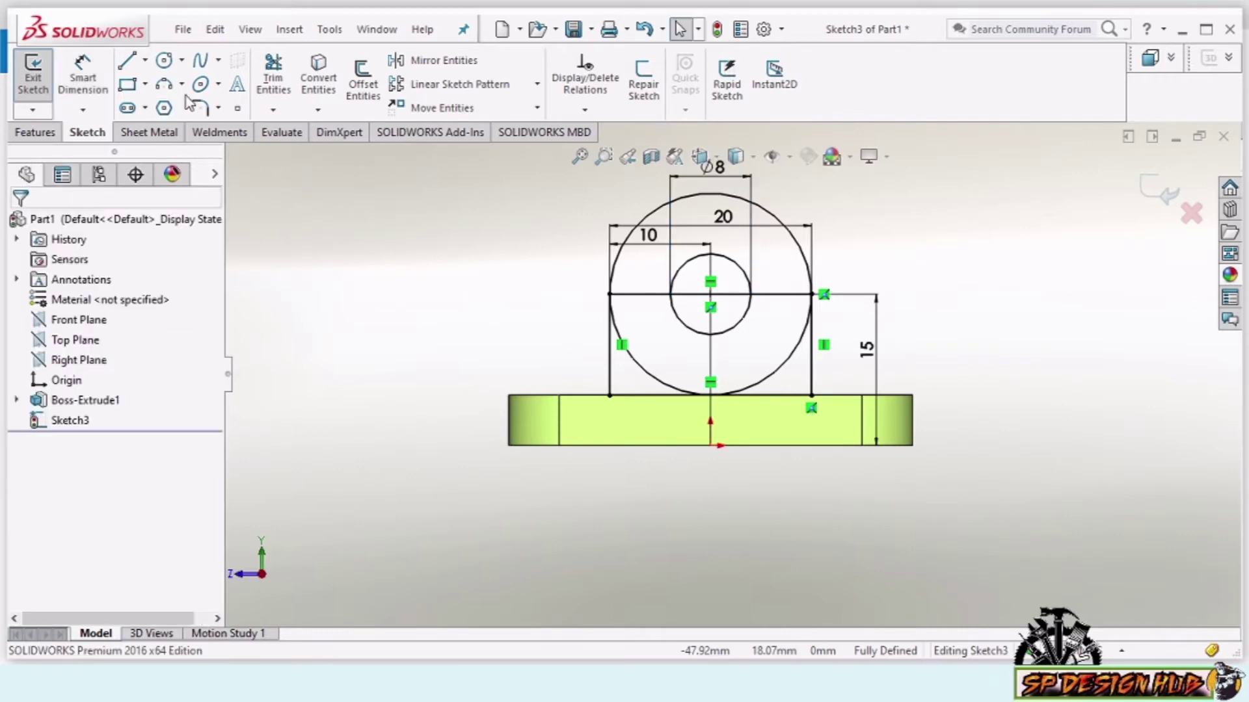
pyautogui.click(273, 77)
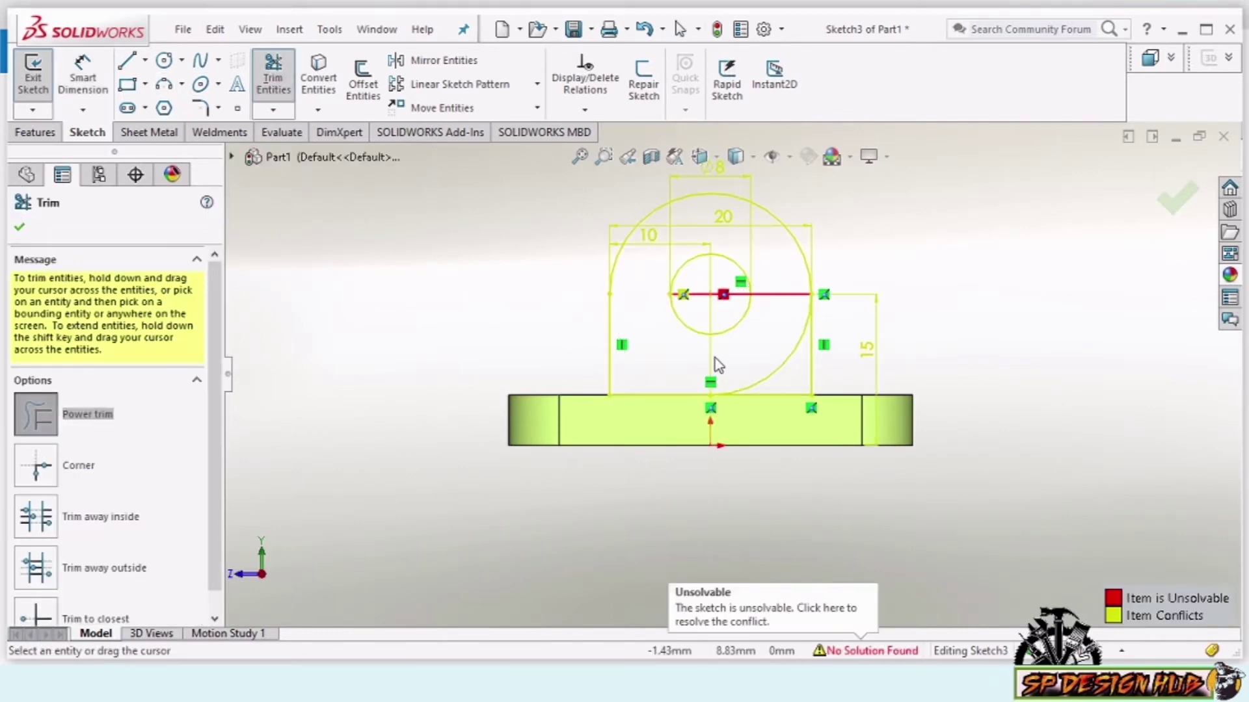
# Trim the large circle's lower arcs and right arc tail, leaving an arched lug around the hole
pyautogui.moveTo(641, 361); pyautogui.dragTo(790, 373)
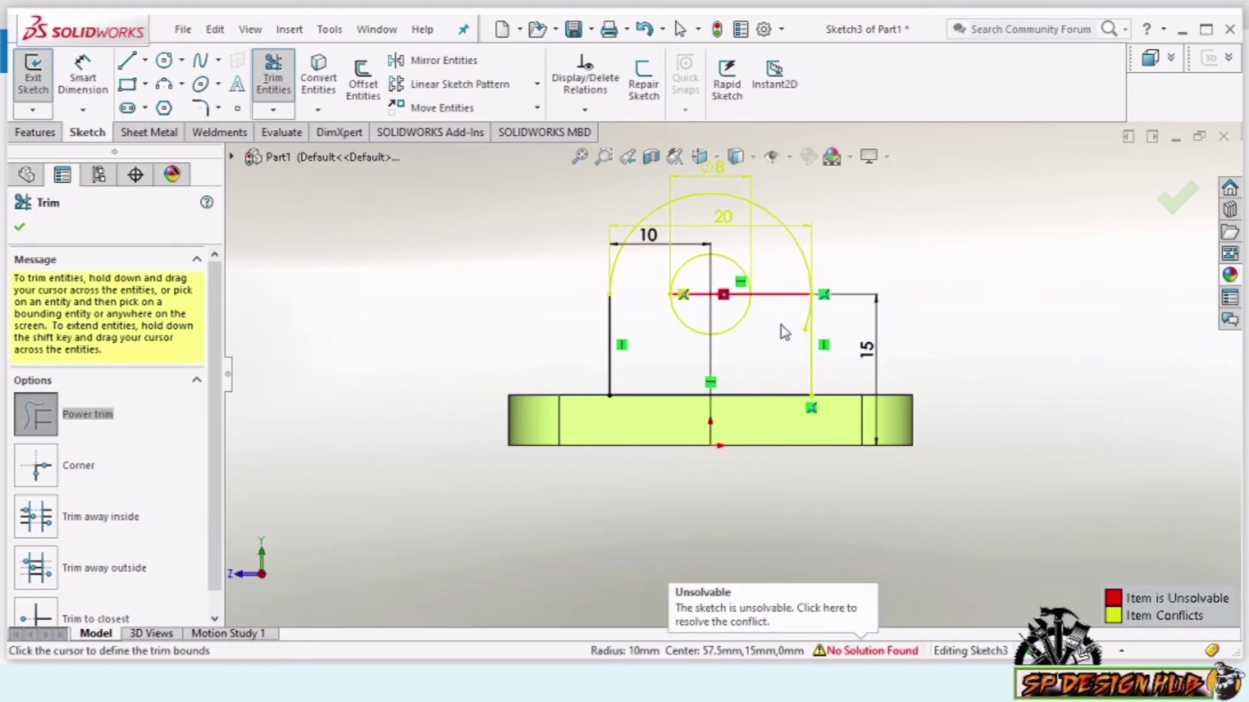
pyautogui.moveTo(783, 327)
pyautogui.mouseDown()
pyautogui.moveTo(779, 311)
pyautogui.moveTo(730, 306)
pyautogui.mouseUp()
pyautogui.scroll(-1, 731, 297)
pyautogui.scroll(-1, 731, 298)
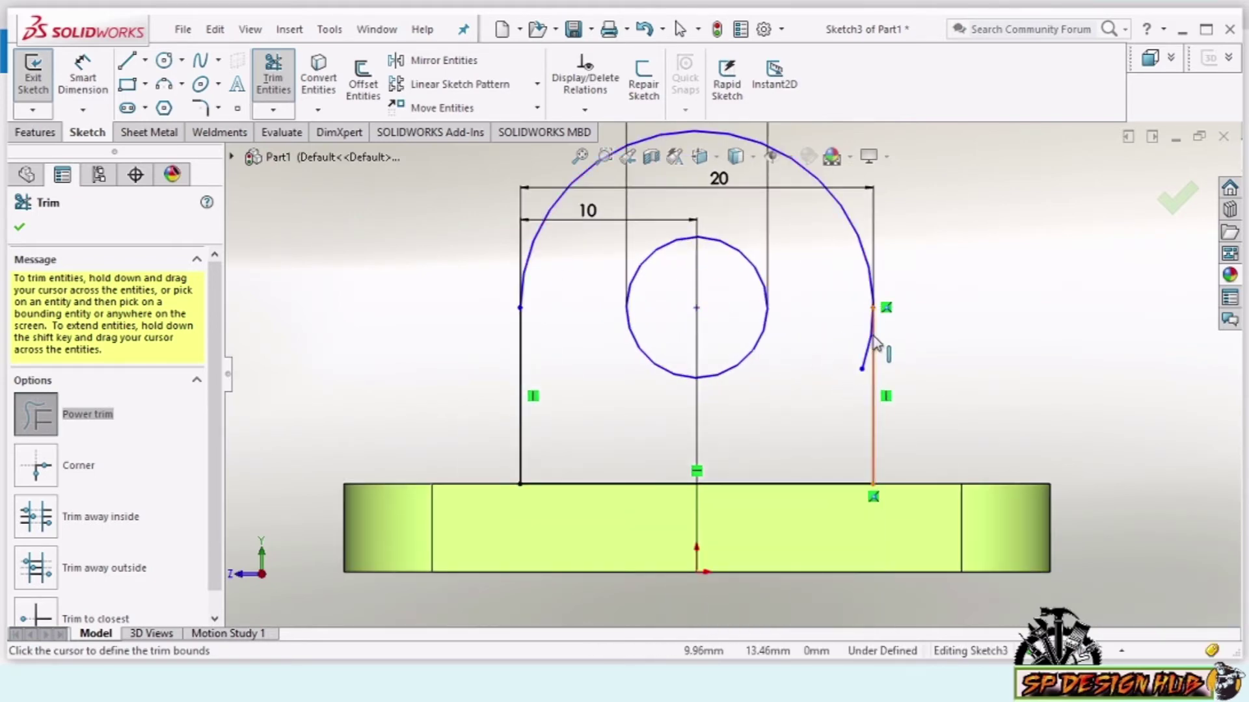
pyautogui.scroll(-1, 873, 337)
pyautogui.moveTo(852, 411); pyautogui.dragTo(846, 373)
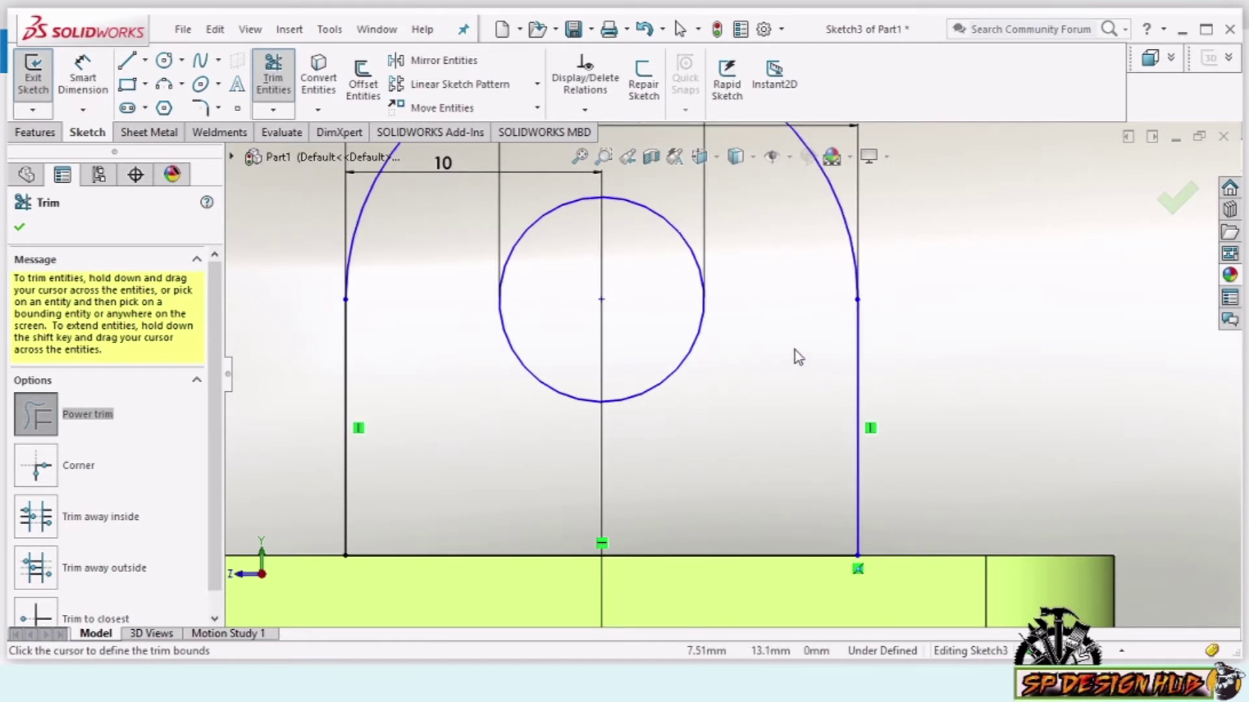
pyautogui.scroll(-1, 797, 363)
pyautogui.scroll(2, 798, 364)
pyautogui.scroll(1, 799, 364)
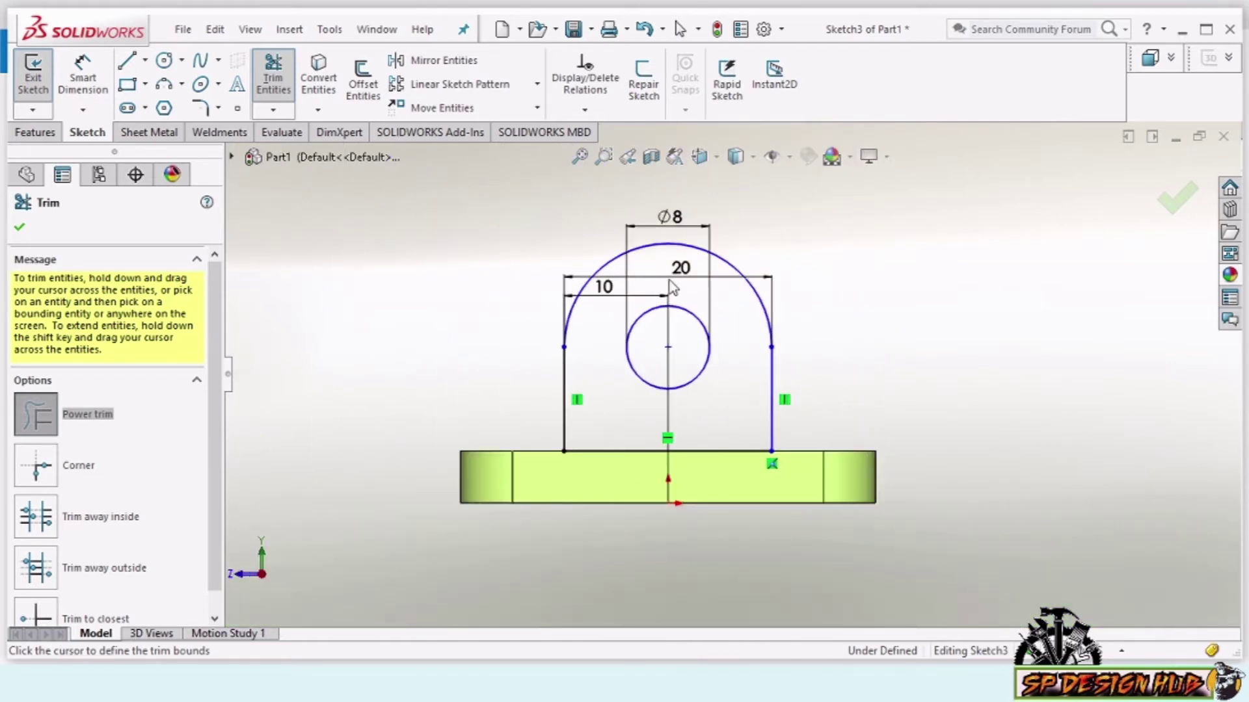
pyautogui.click(21, 228)
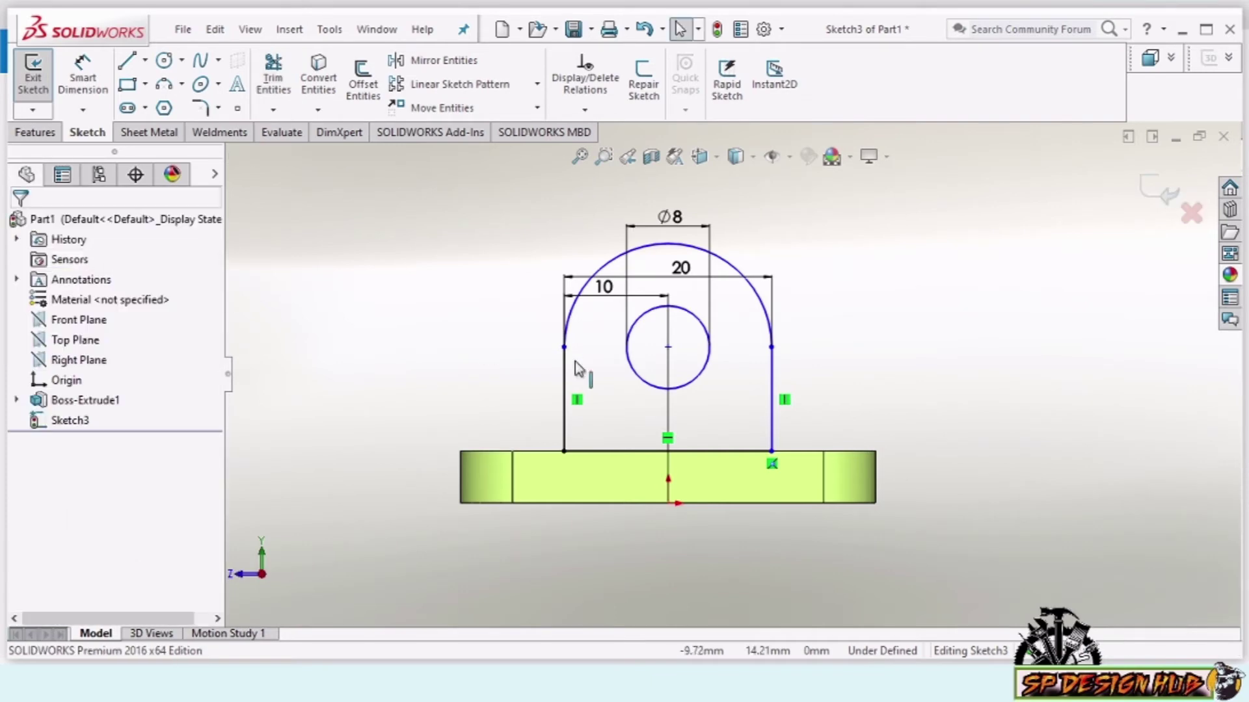
pyautogui.click(35, 132)
# Extrude the lug profile 10 mm as a boss, flipped to the other side
pyautogui.click(40, 81)
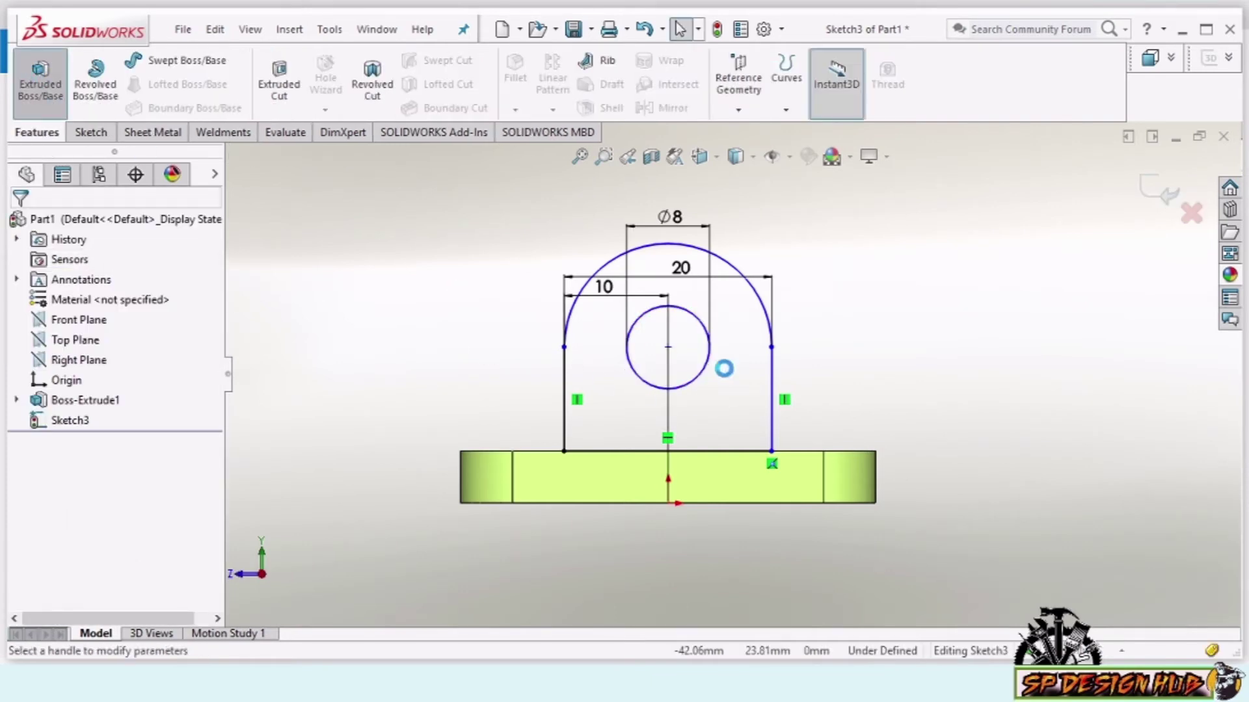
pyautogui.moveTo(950, 352); pyautogui.dragTo(858, 338, button='middle')
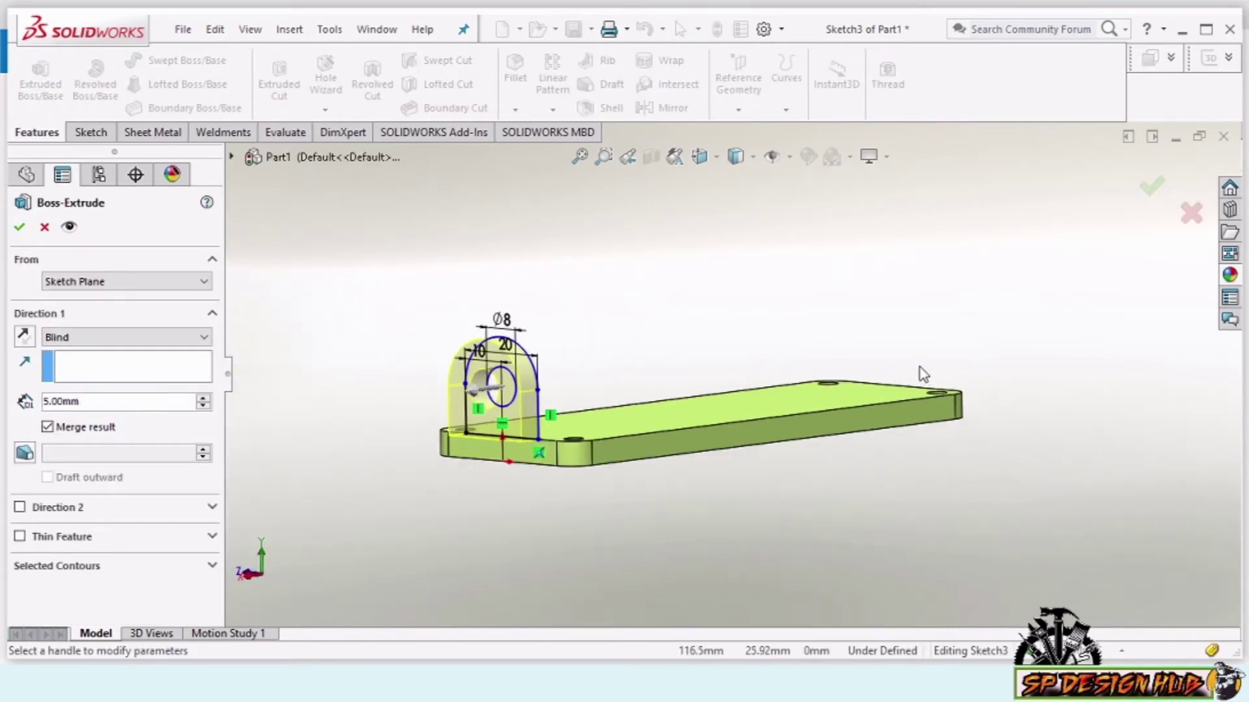
pyautogui.click(23, 336)
pyautogui.hotkey('alt', 'Tab')
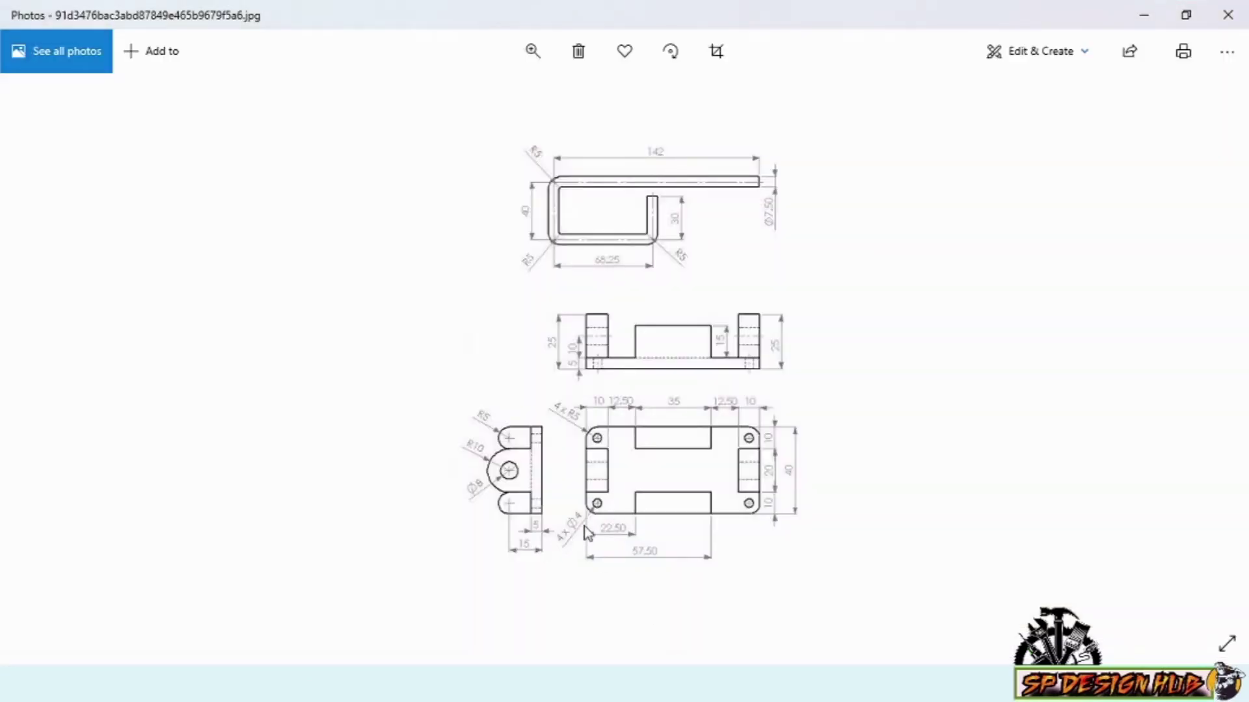
pyautogui.hotkey('alt', 'Tab')
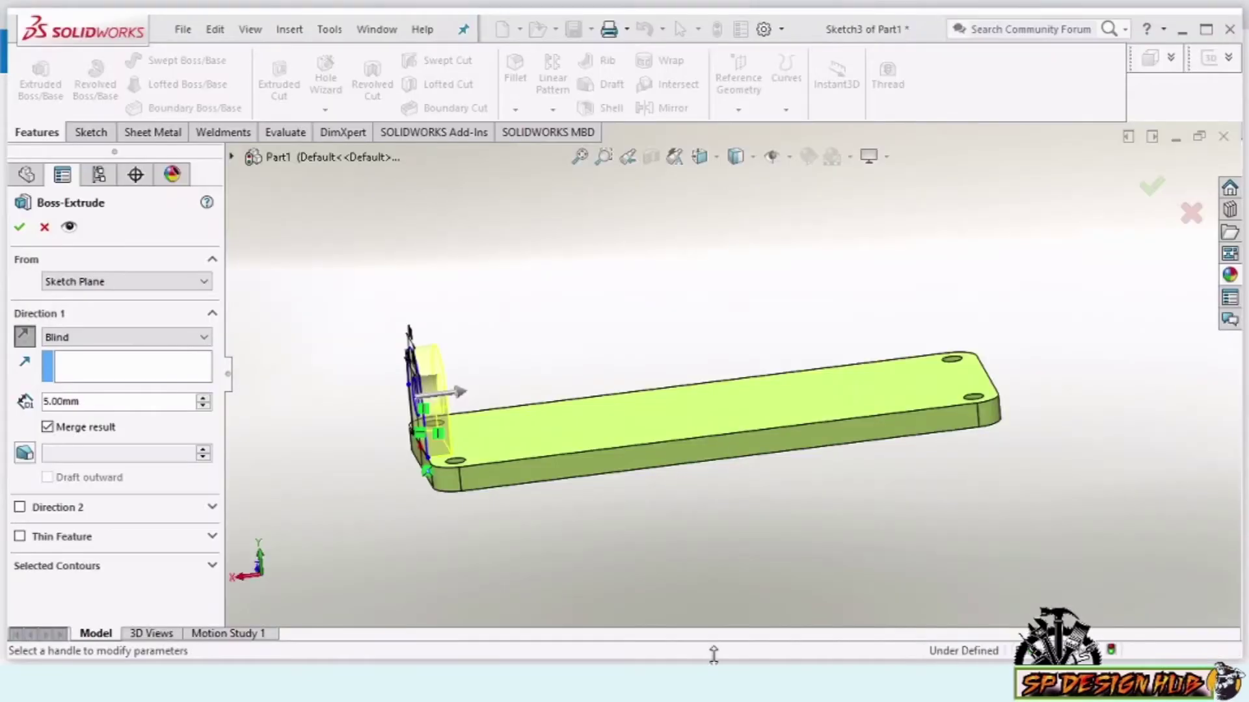
pyautogui.write('10')
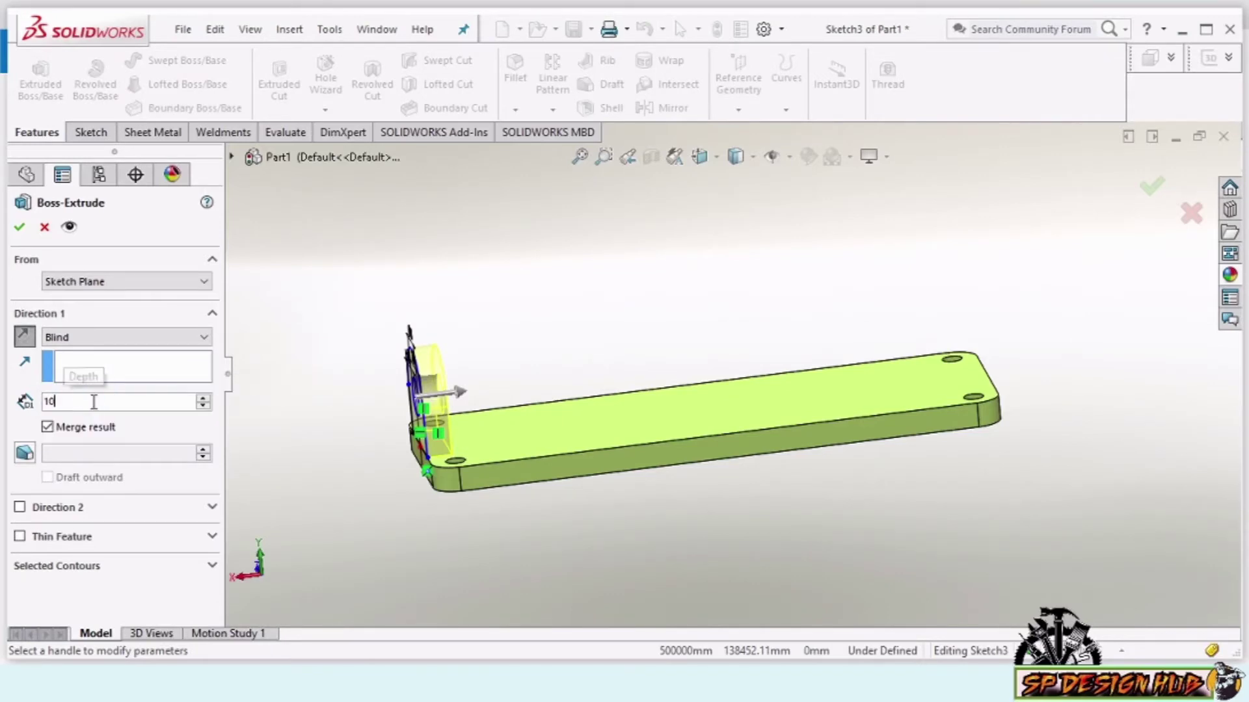
pyautogui.click(20, 233)
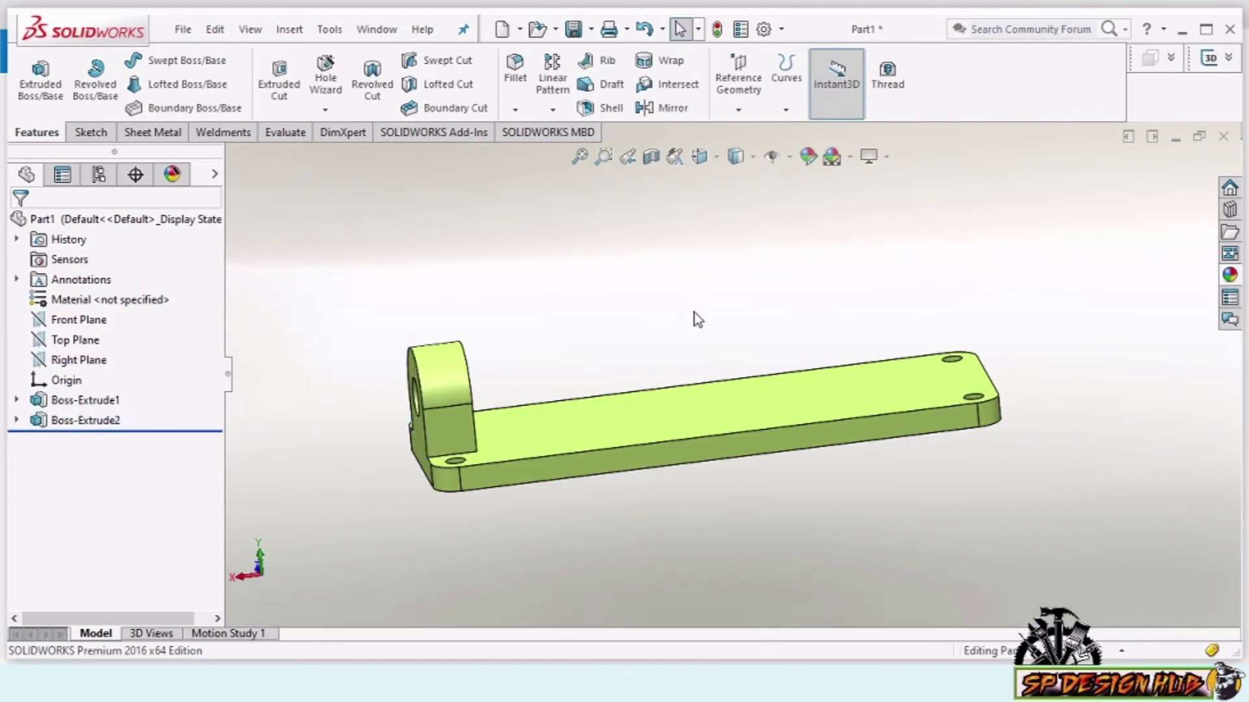
pyautogui.moveTo(693, 312); pyautogui.dragTo(794, 299, button='middle')
# Mirror Boss-Extrude2 about the Right Plane to the plate's other end
pyautogui.click(49, 422)
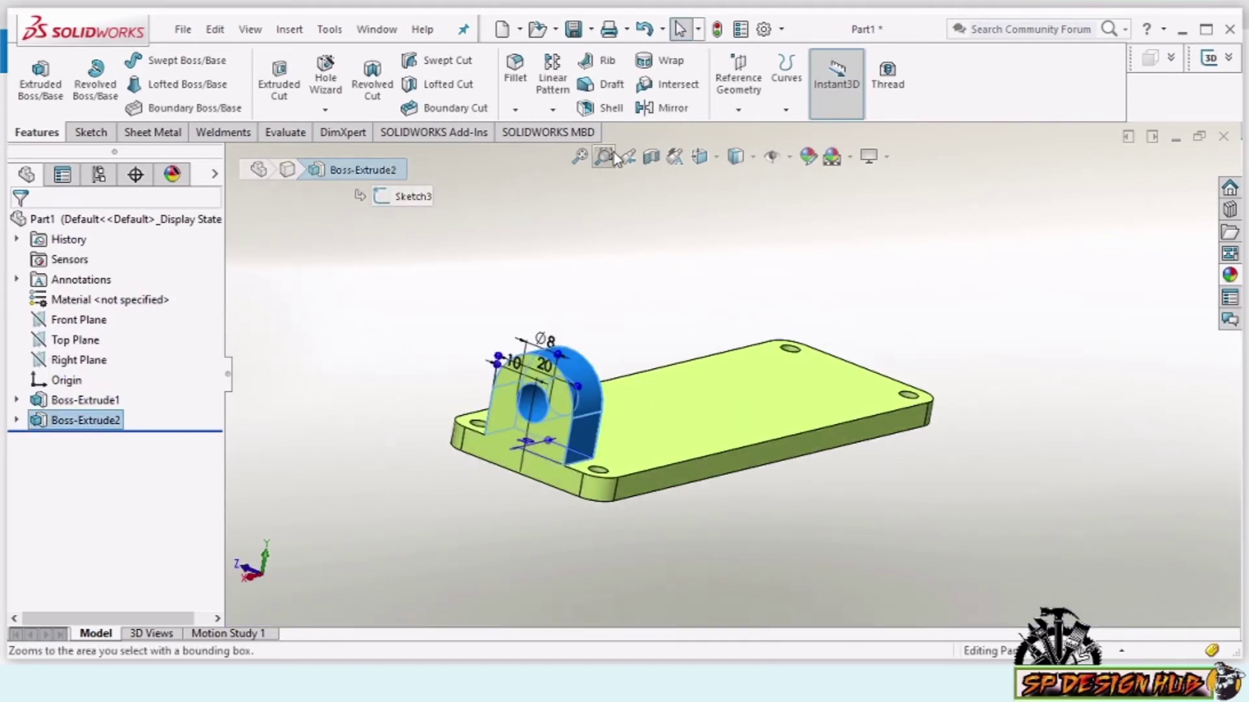
pyautogui.click(664, 107)
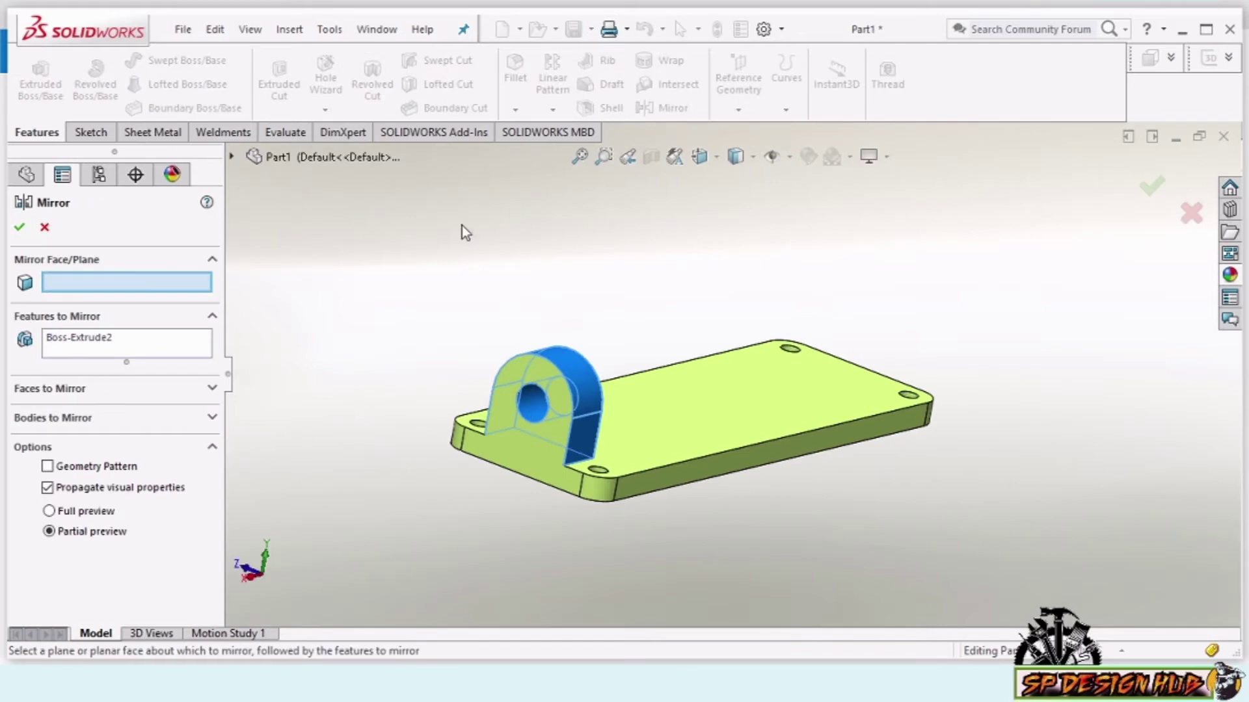
pyautogui.click(232, 158)
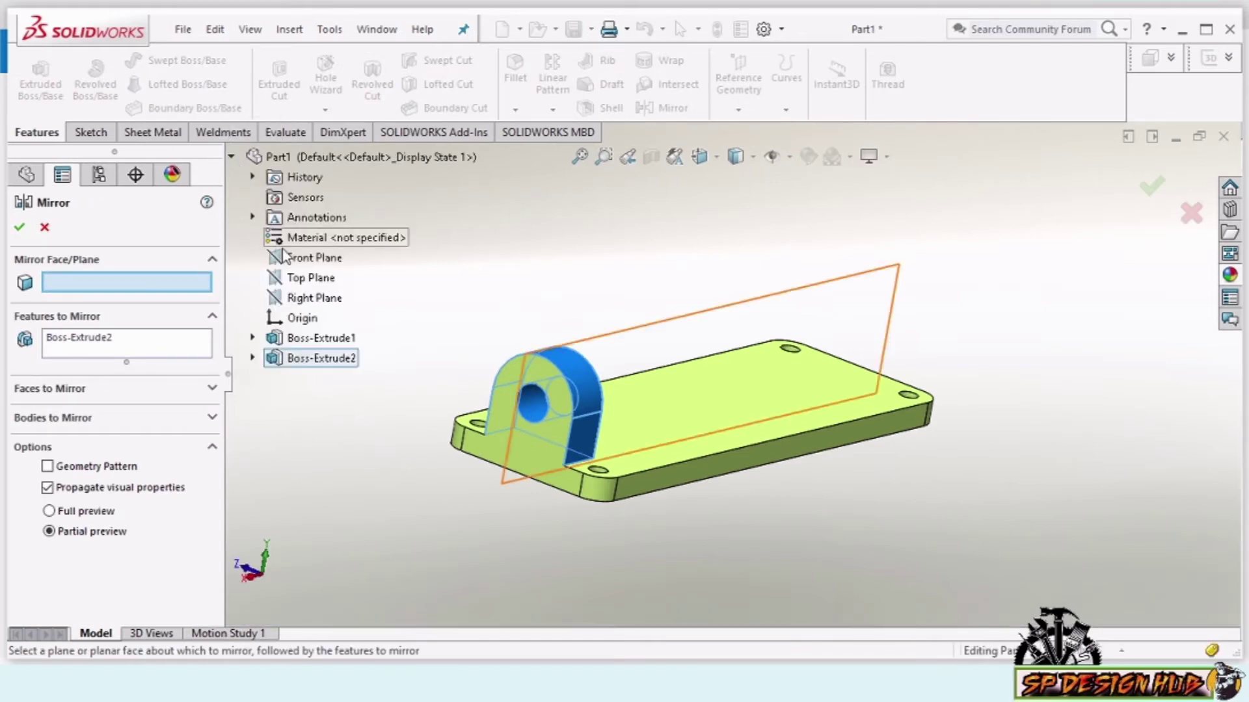
pyautogui.click(308, 302)
pyautogui.click(22, 227)
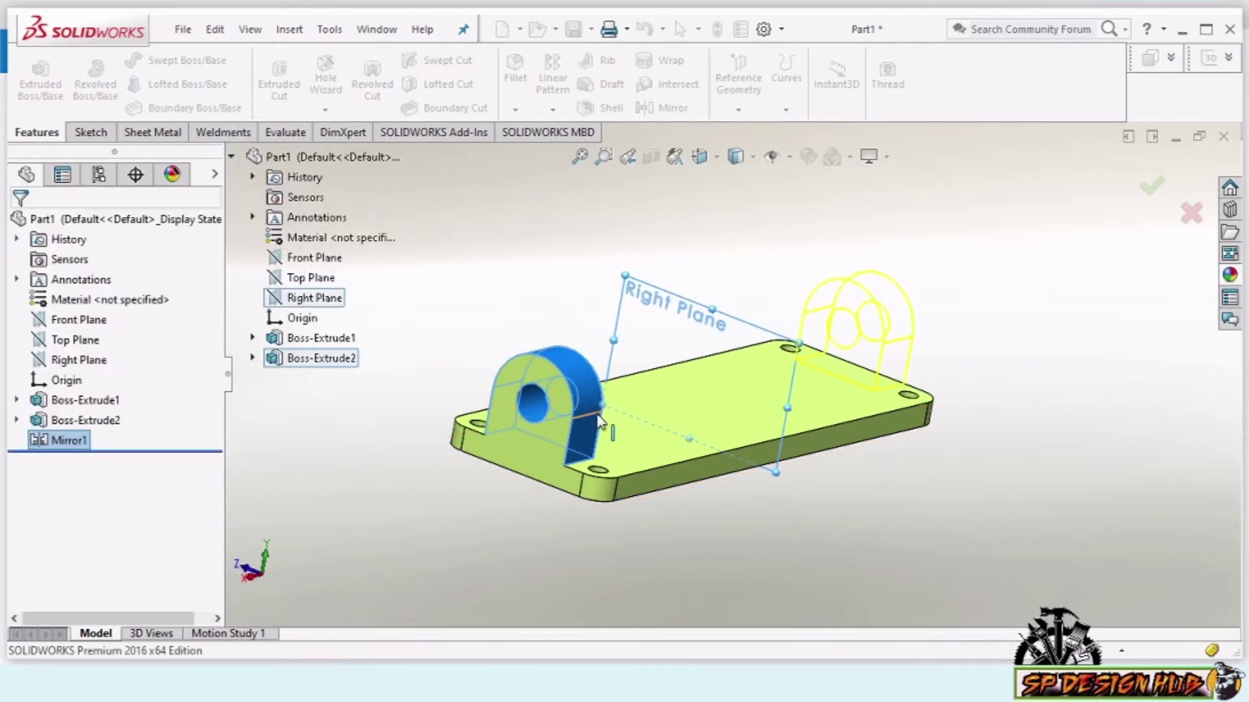
pyautogui.moveTo(589, 416)
pyautogui.mouseDown(button='middle')
pyautogui.moveTo(901, 528)
pyautogui.moveTo(803, 335)
pyautogui.mouseUp(button='middle')
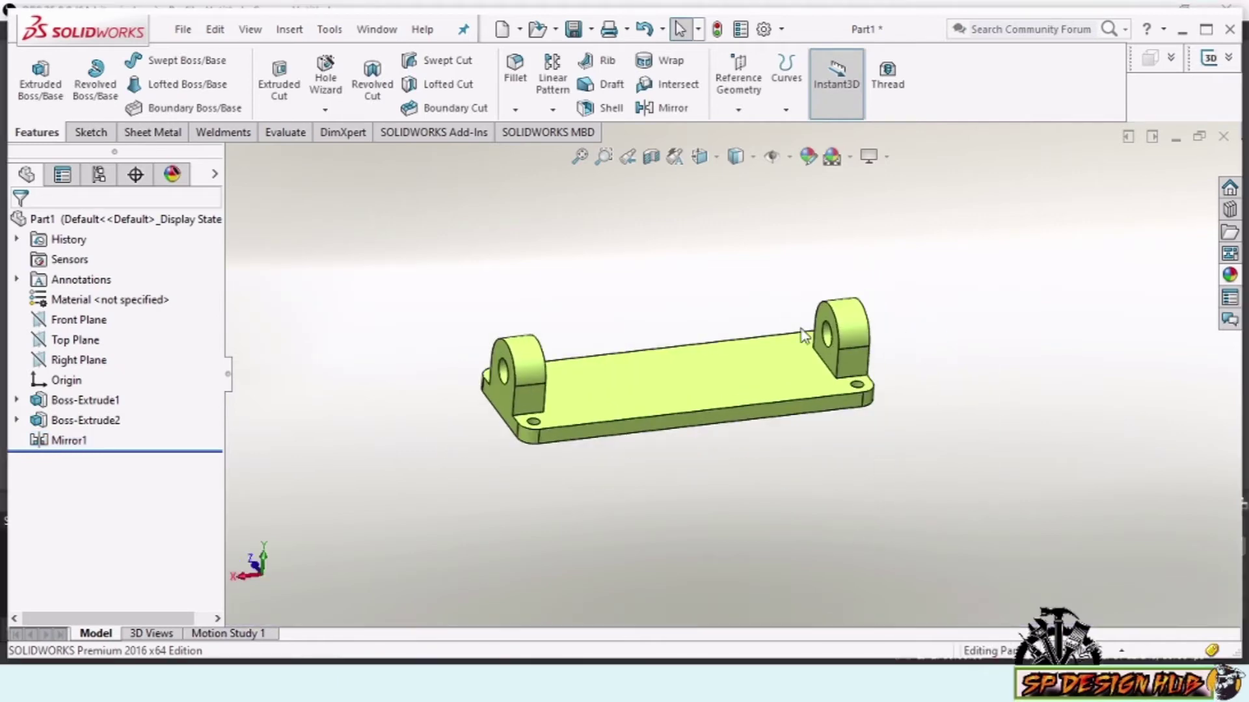
# Start a new sketch on the Right Plane, viewed normal to it
pyautogui.click(62, 360)
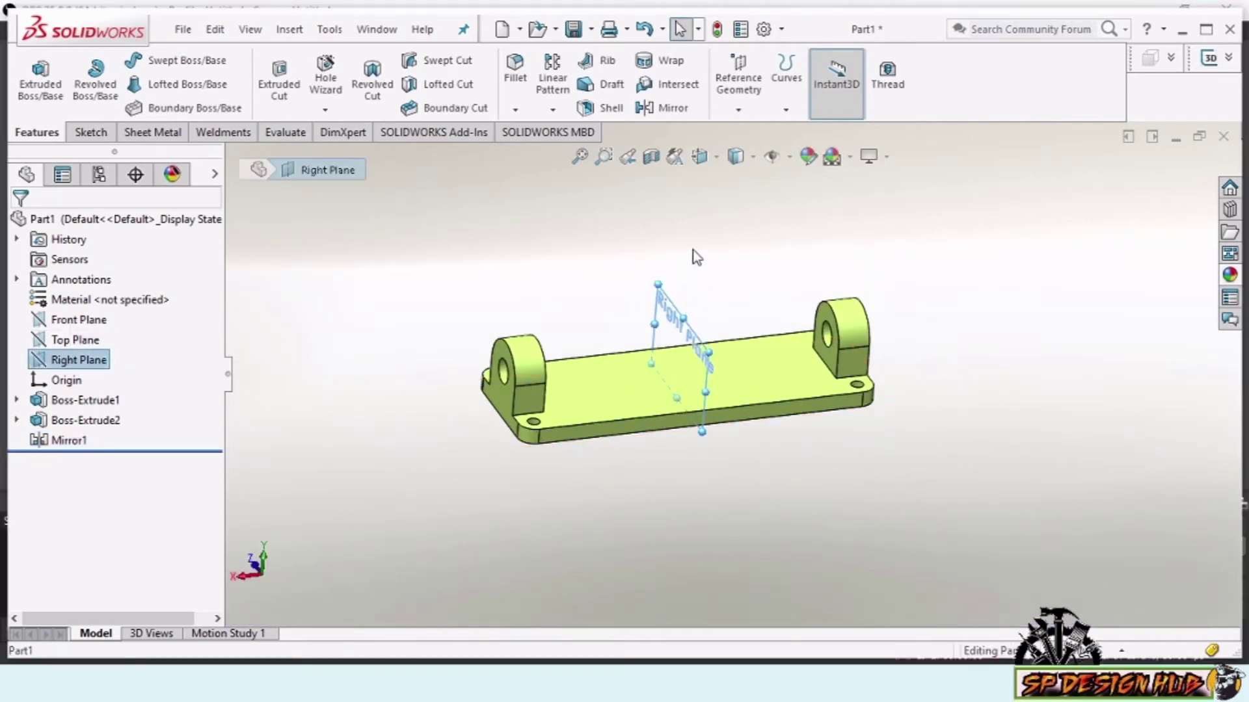
pyautogui.rightClick(699, 242)
pyautogui.click(801, 212)
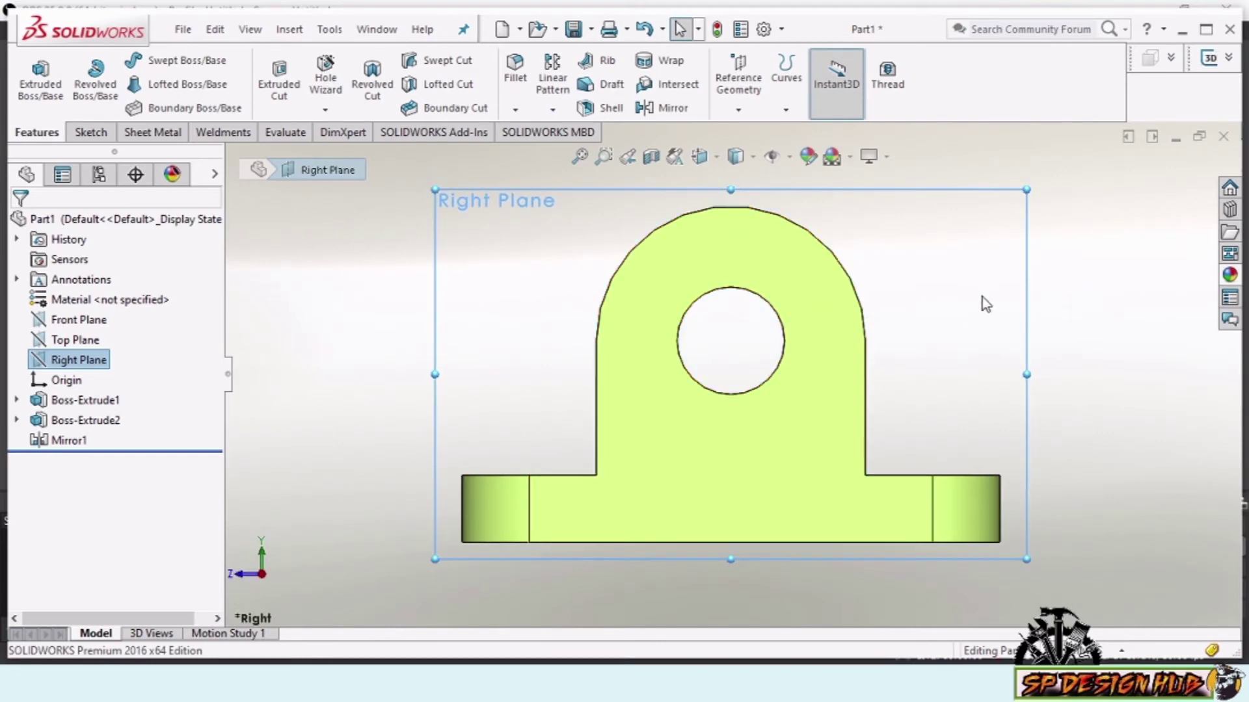
pyautogui.rightClick(969, 277)
pyautogui.click(1010, 247)
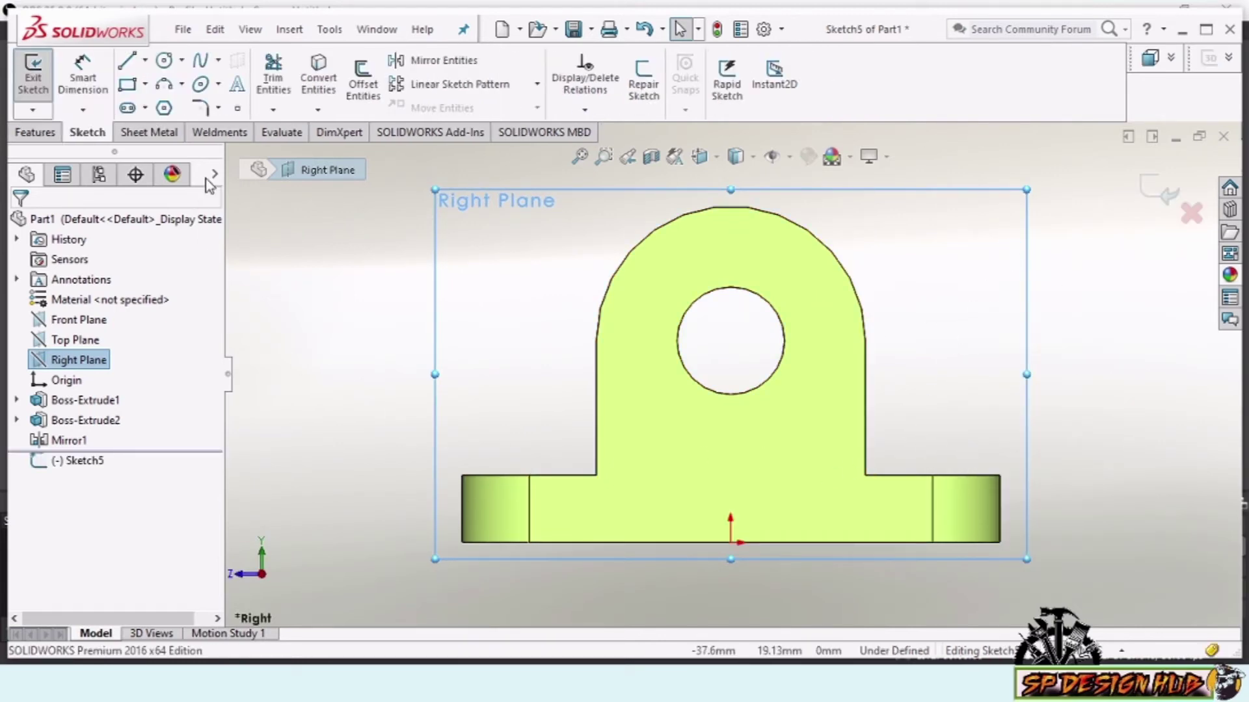
# Draw a corner rectangle standing on the base
pyautogui.click(146, 84)
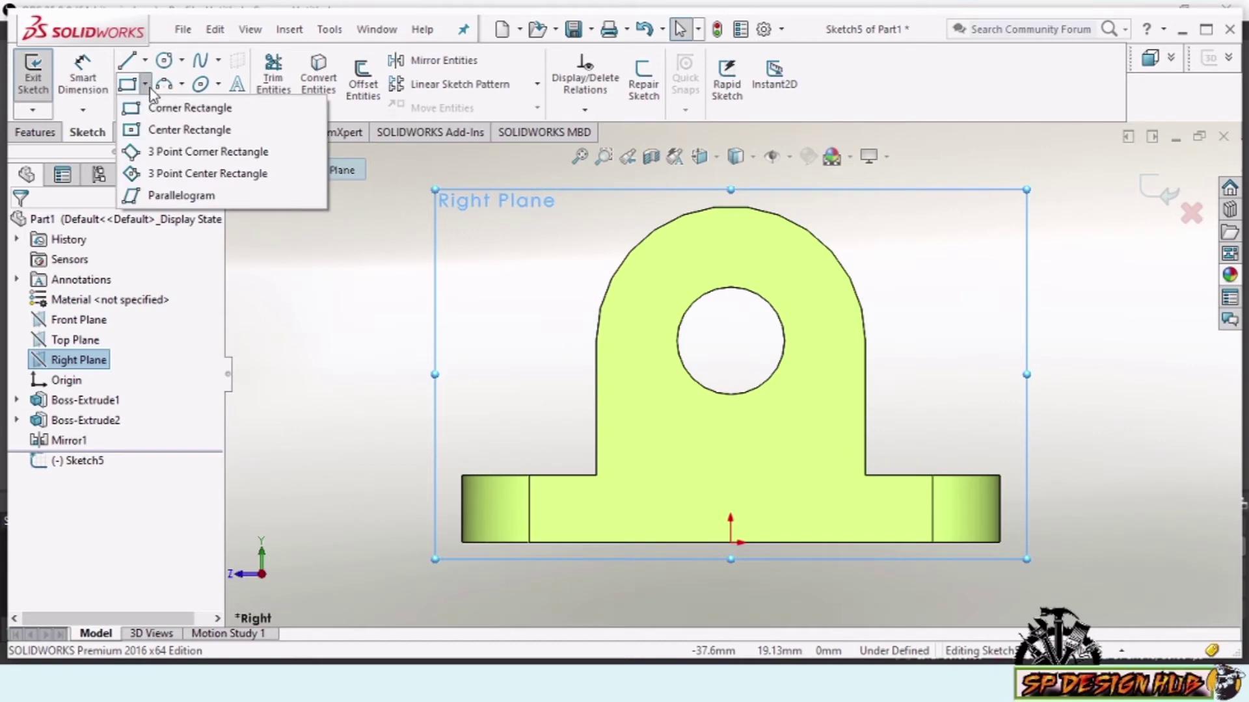
pyautogui.click(177, 109)
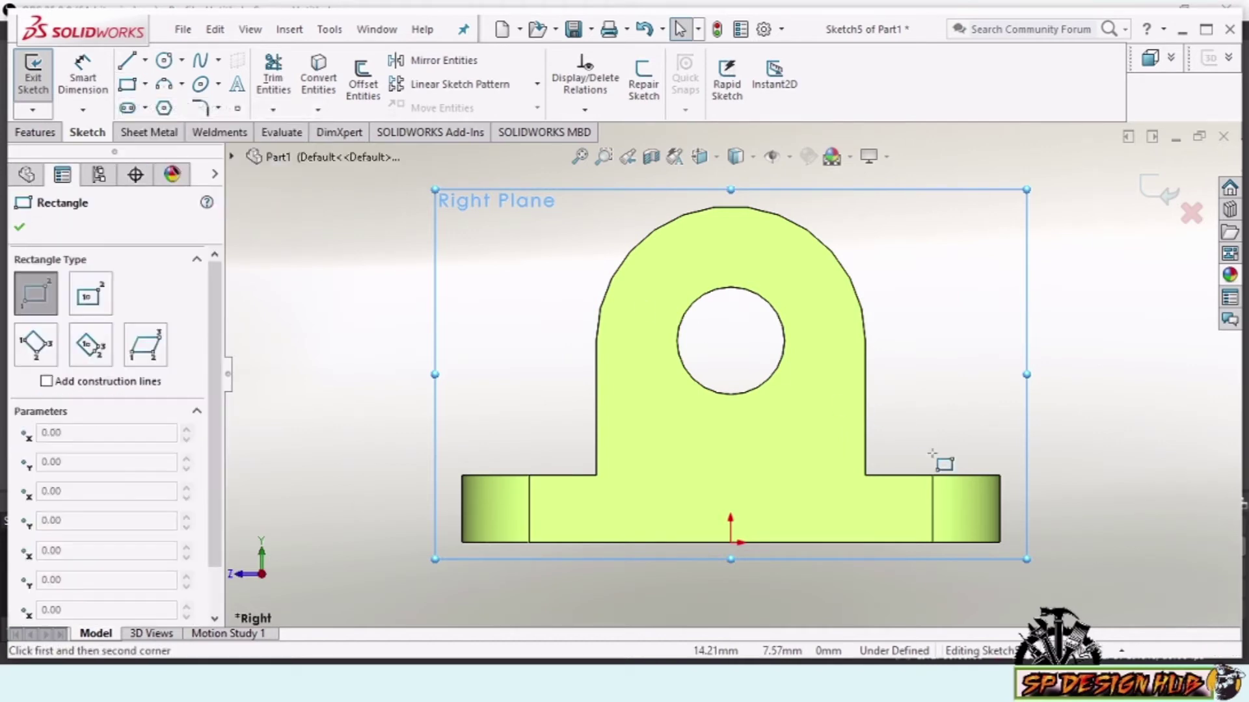
pyautogui.click(1000, 475)
pyautogui.click(909, 383)
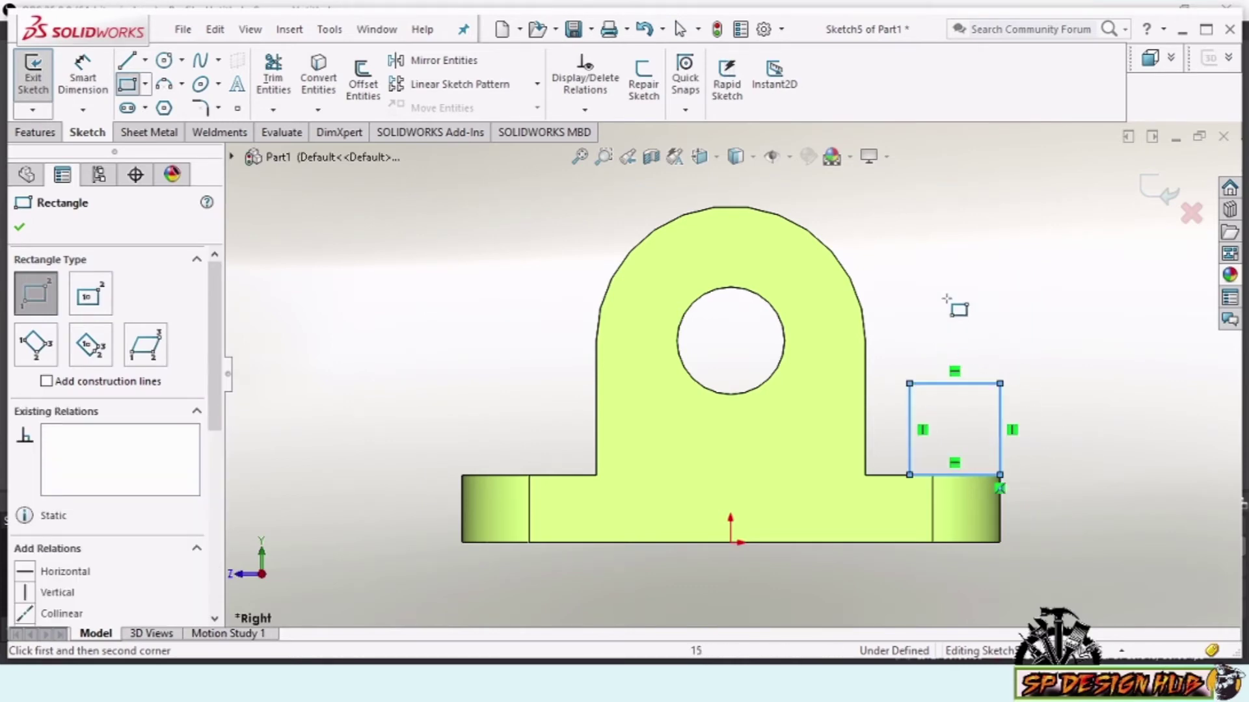
pyautogui.rightClick(947, 299)
pyautogui.click(995, 293)
# Dimension the rectangle's top 15 mm above the part's bottom edge
pyautogui.rightClick(977, 246)
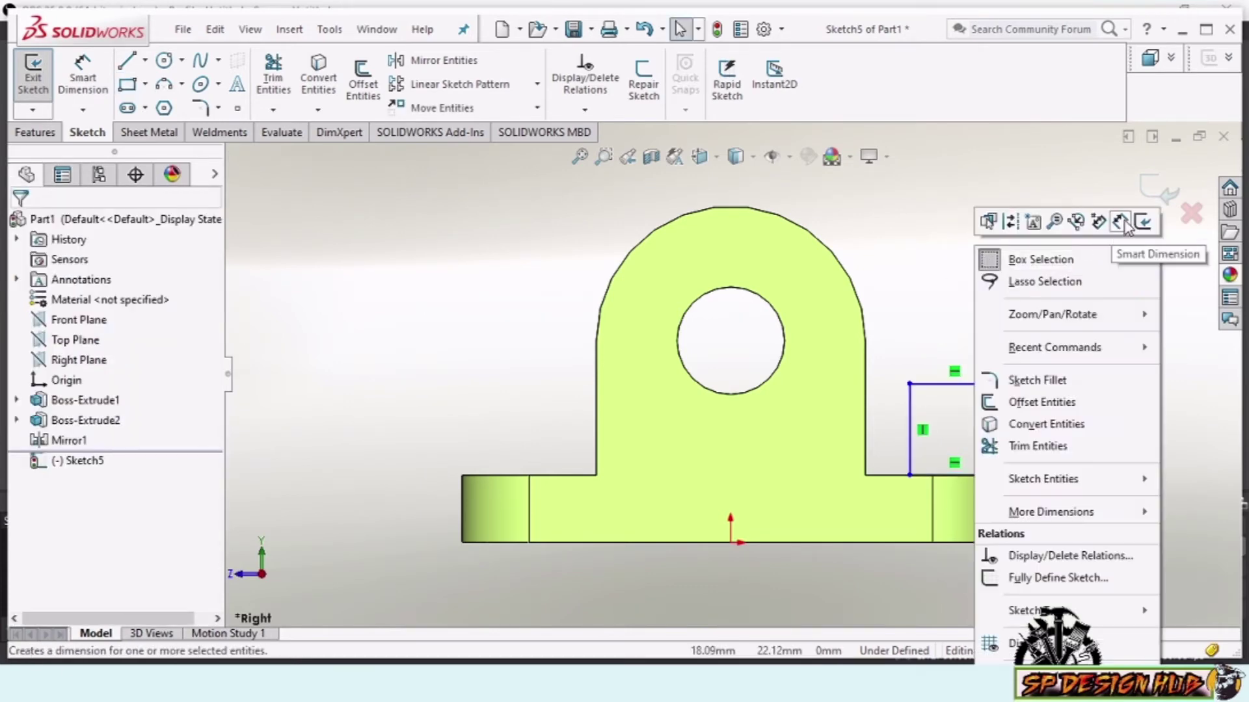
pyautogui.click(1119, 223)
pyautogui.click(962, 384)
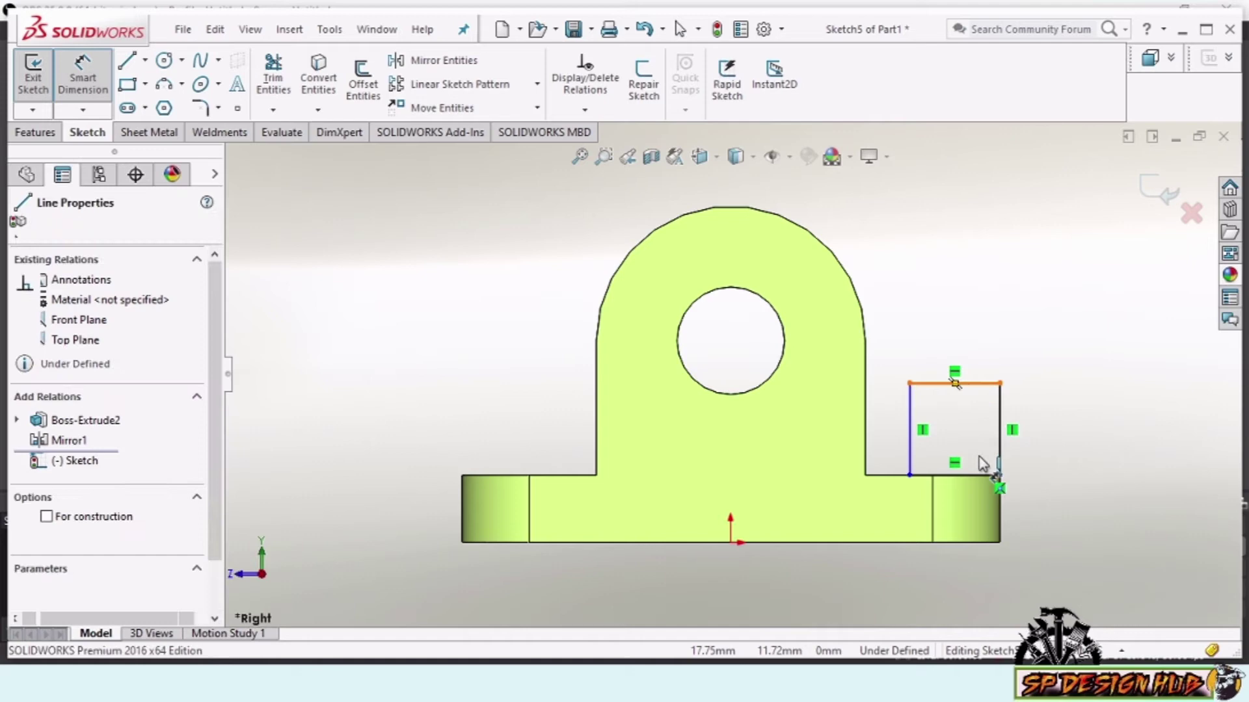
pyautogui.click(966, 543)
pyautogui.click(1043, 458)
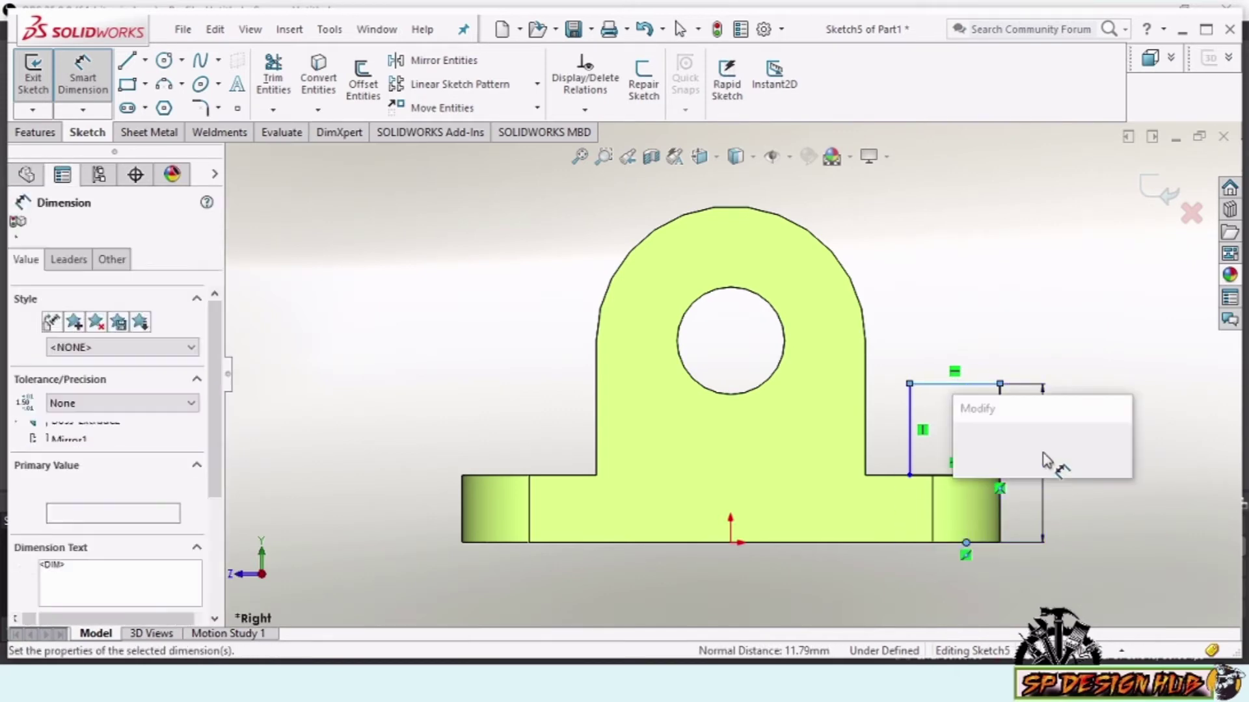
pyautogui.write('15')
pyautogui.press('Return')
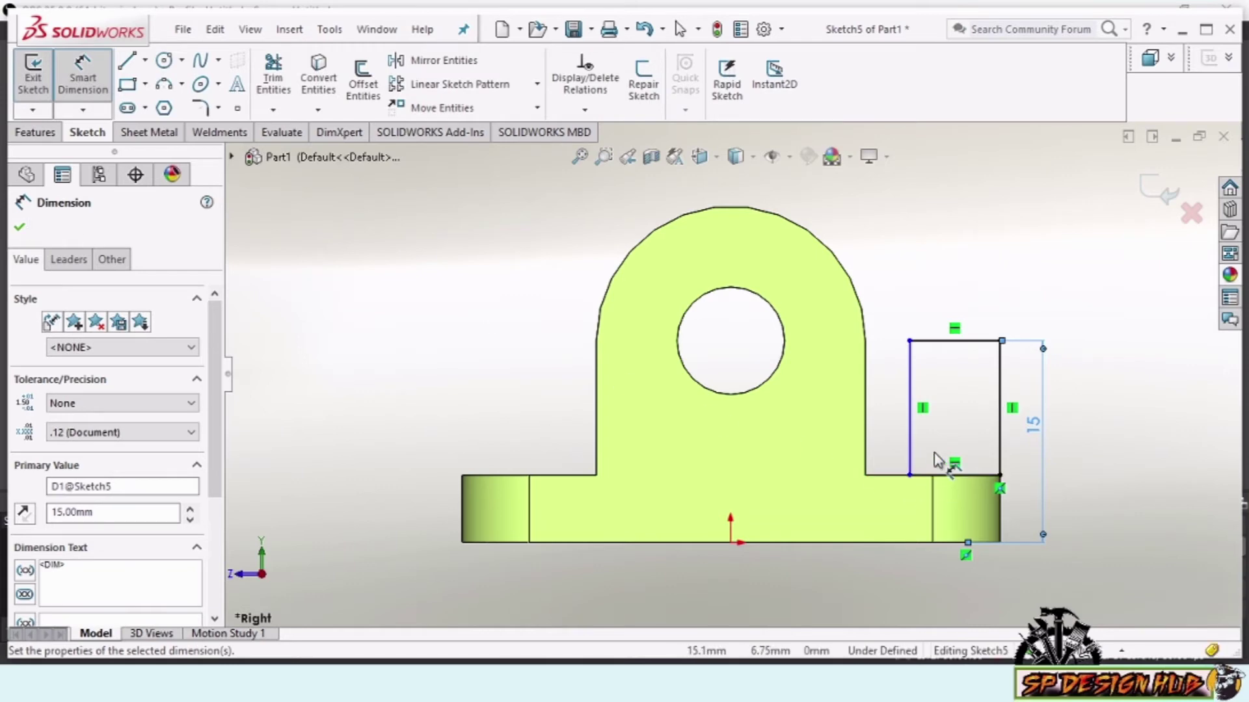
# Set the rectangle's width to 10 mm
pyautogui.click(959, 340)
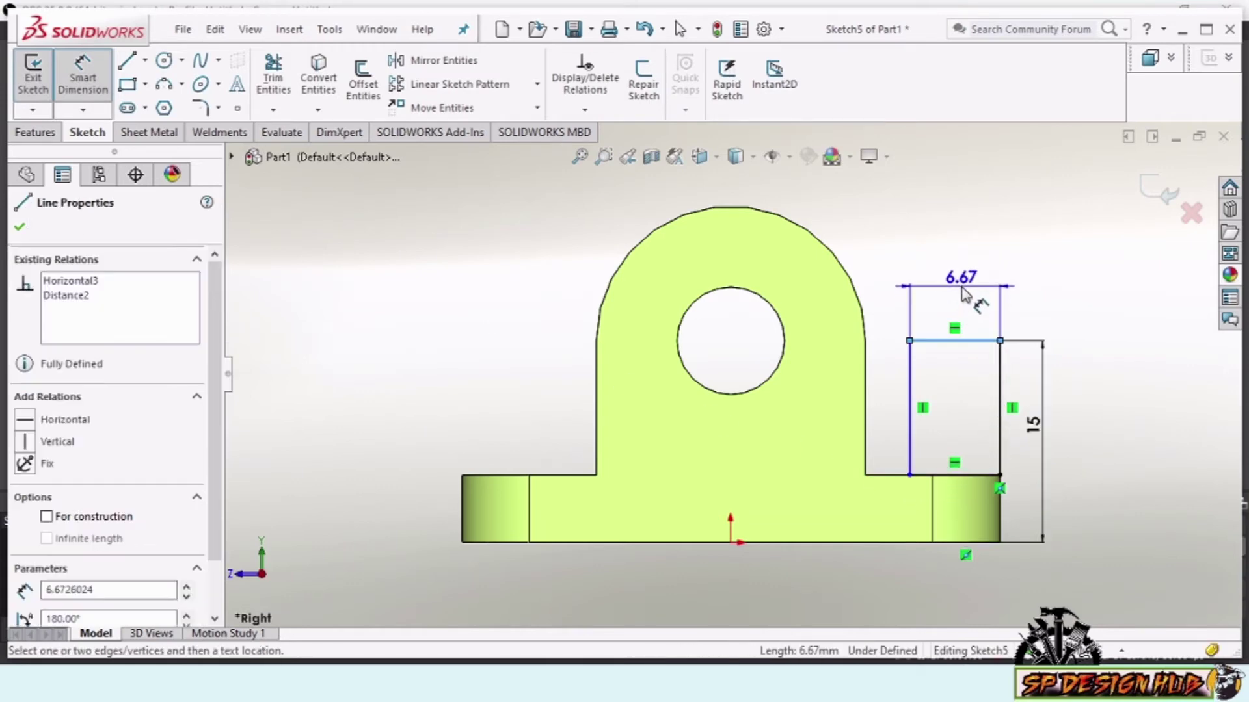
pyautogui.click(965, 302)
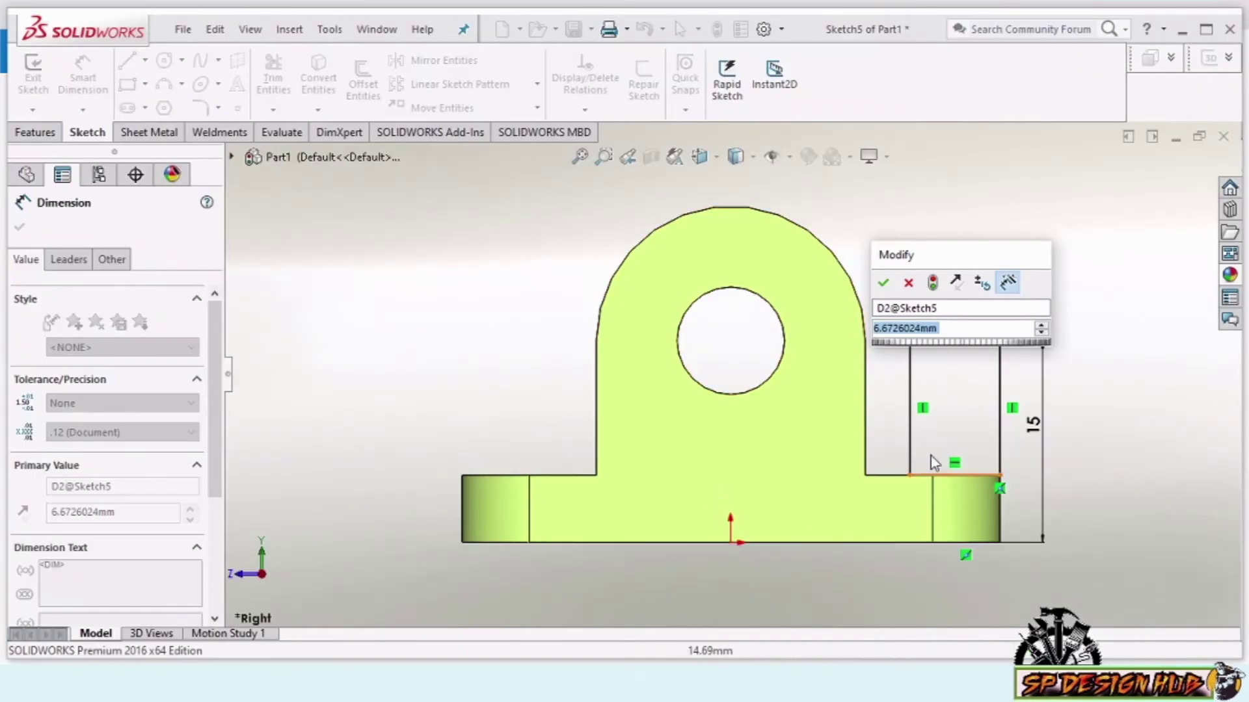
pyautogui.write('10')
pyautogui.press('Return')
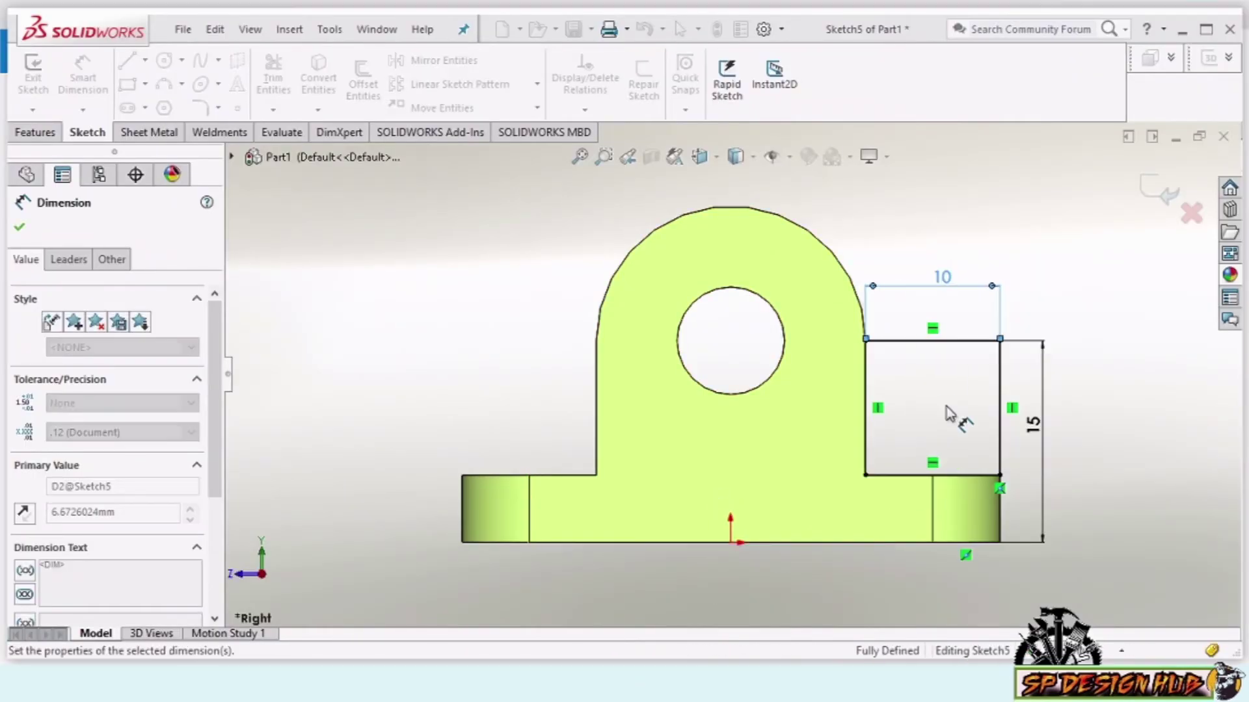
pyautogui.press('f')
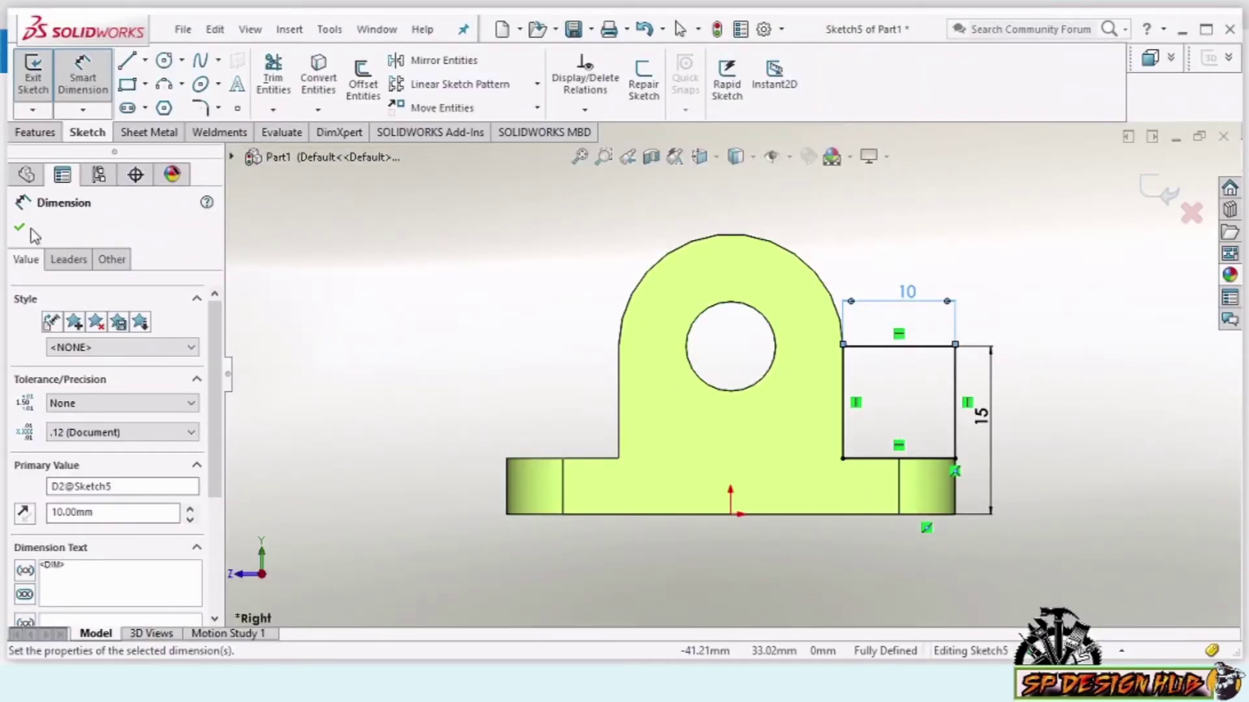
pyautogui.click(164, 61)
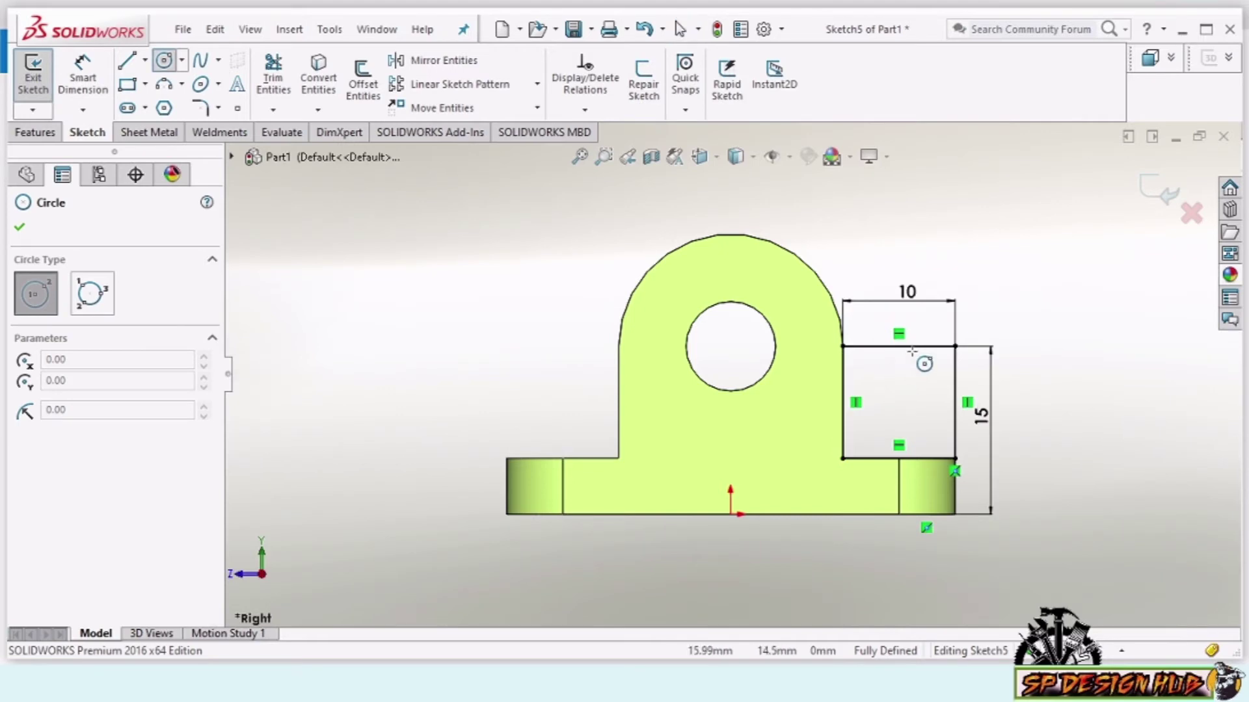
# Draw a radius-5 circle on the top-edge midpoint and trim its lower half and the top line
pyautogui.click(898, 346)
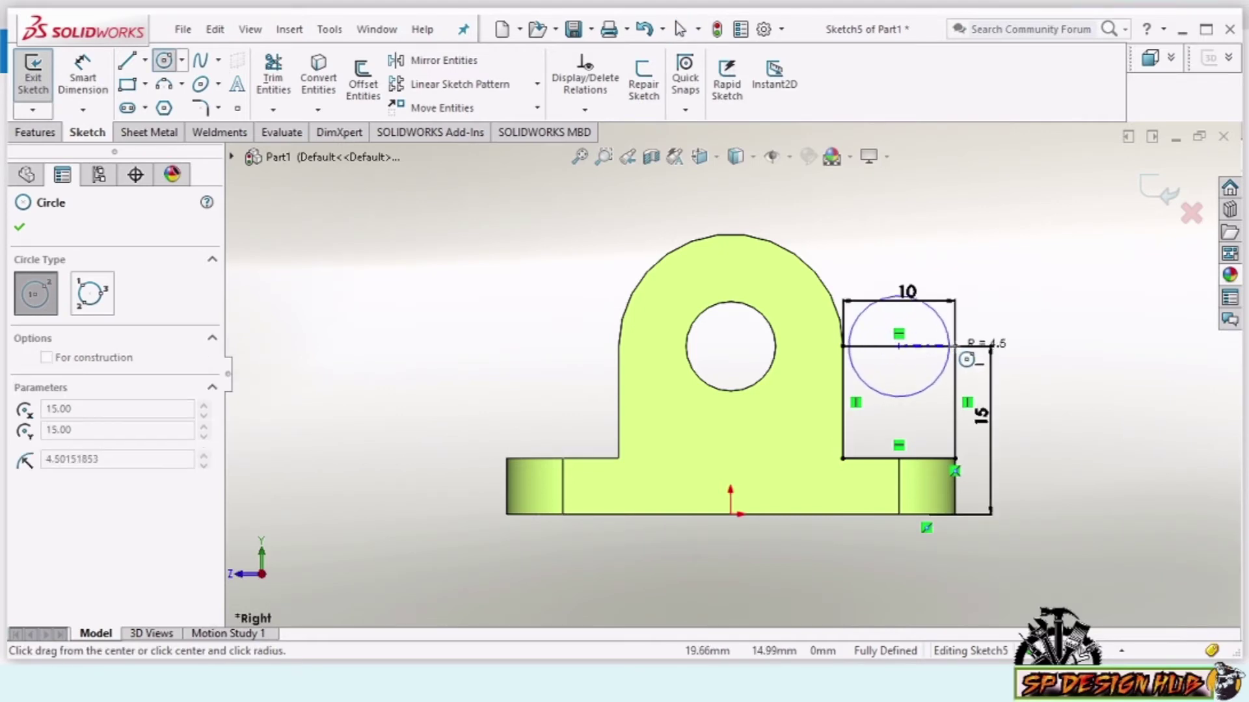
pyautogui.click(955, 346)
pyautogui.press('Escape')
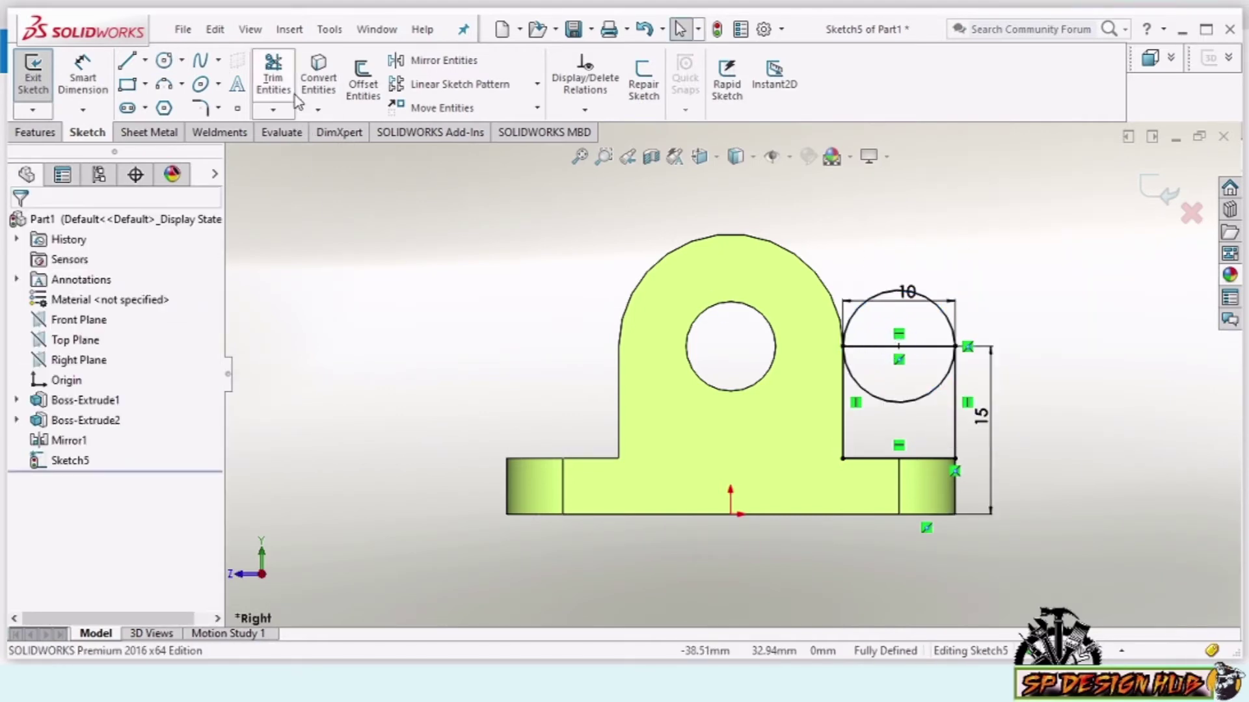
pyautogui.click(289, 91)
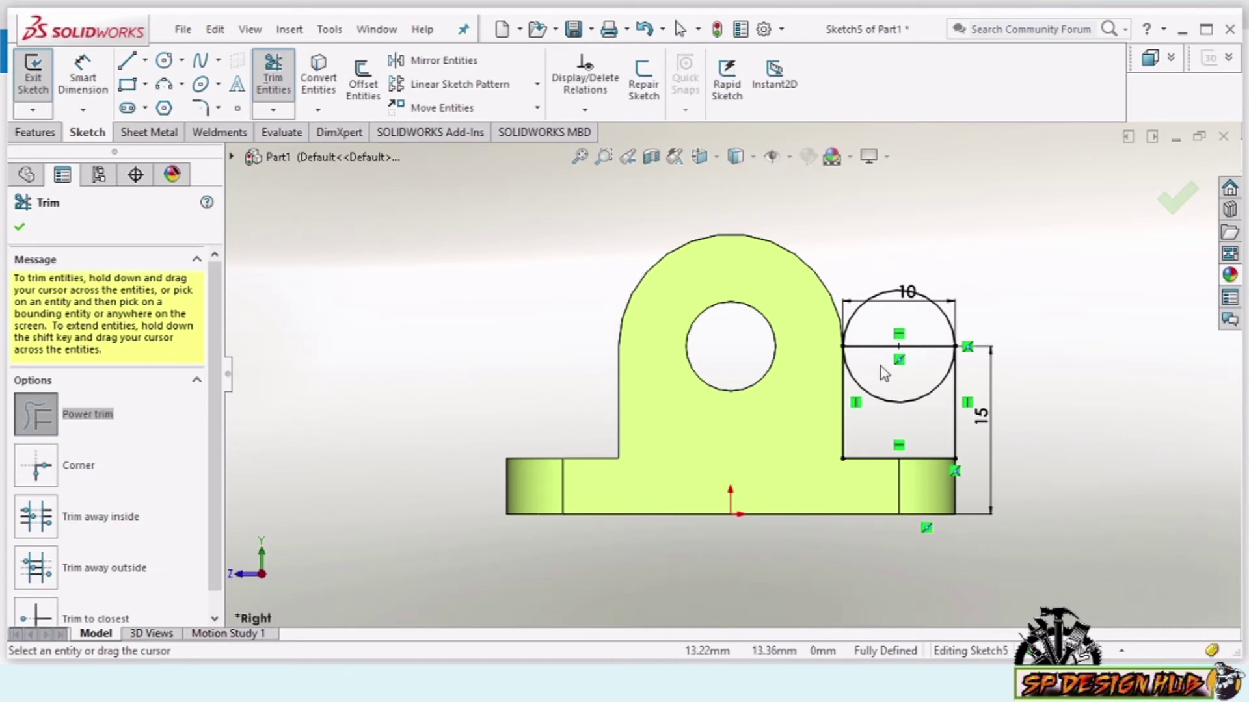
pyautogui.moveTo(885, 341); pyautogui.dragTo(878, 404)
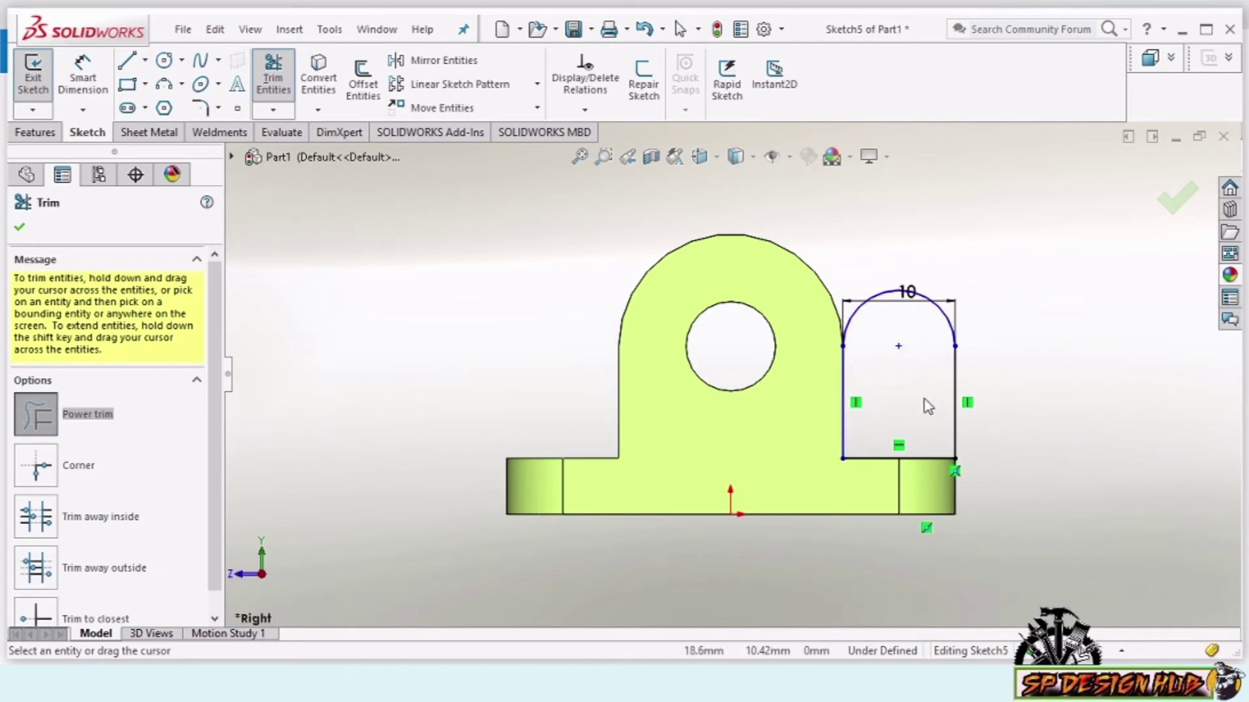
pyautogui.click(19, 228)
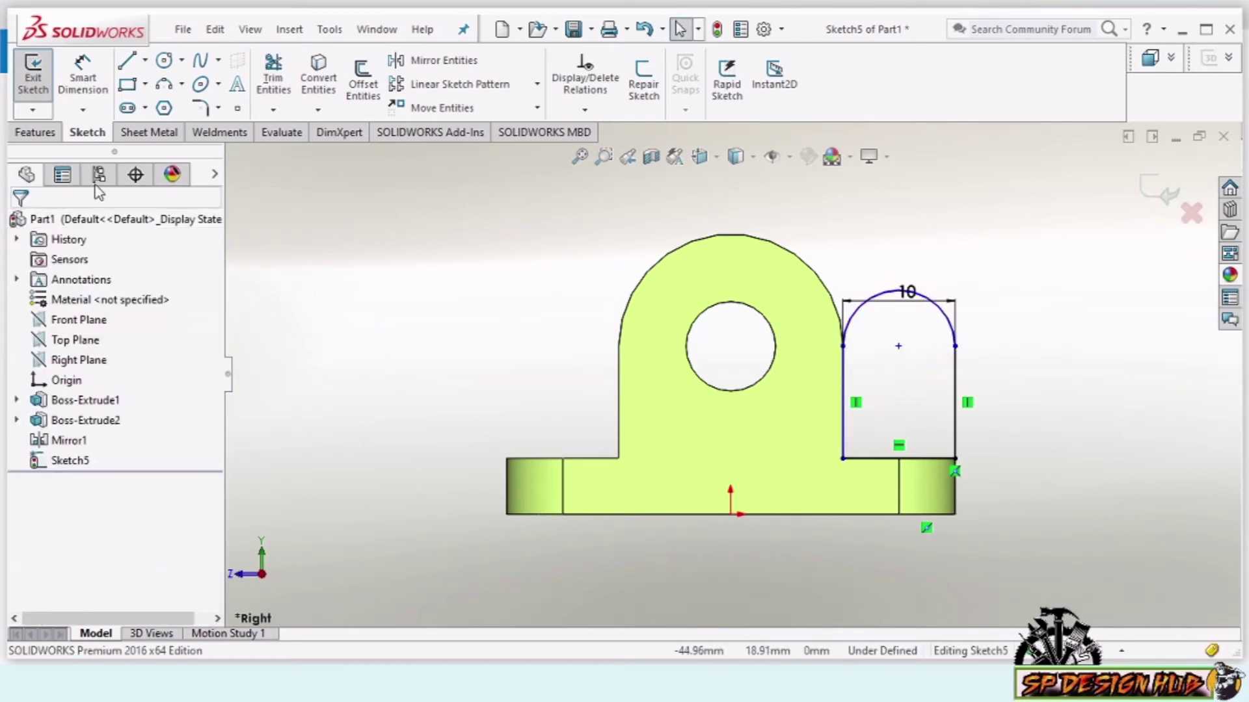
pyautogui.click(33, 133)
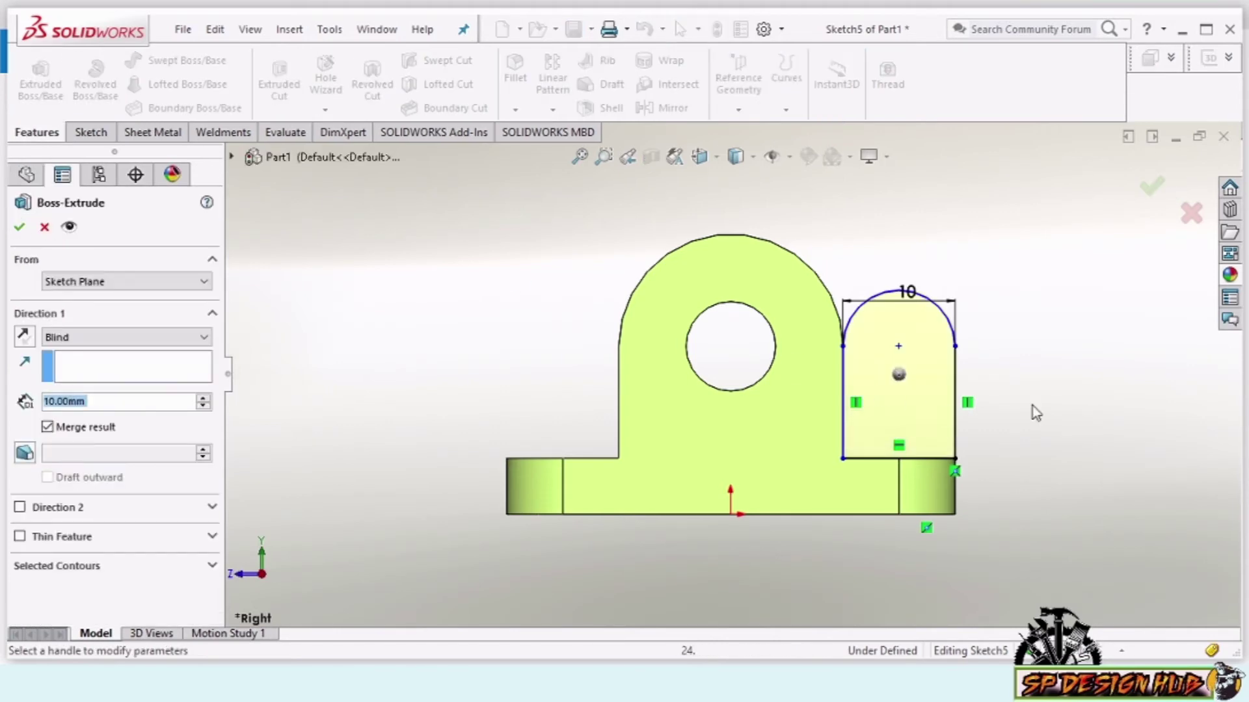
# Extrude the rounded profile 35 mm Mid Plane as Boss-Extrude3
pyautogui.moveTo(1028, 416); pyautogui.dragTo(890, 436, button='middle')
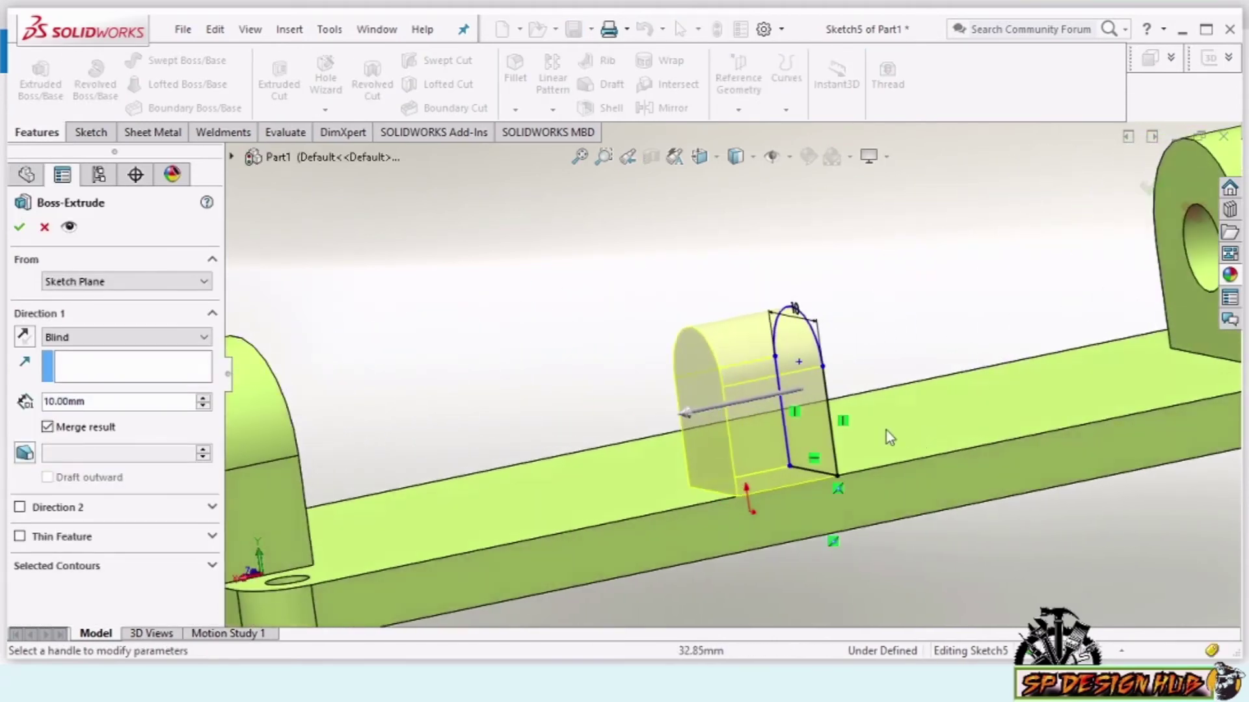
pyautogui.click(139, 349)
pyautogui.click(130, 424)
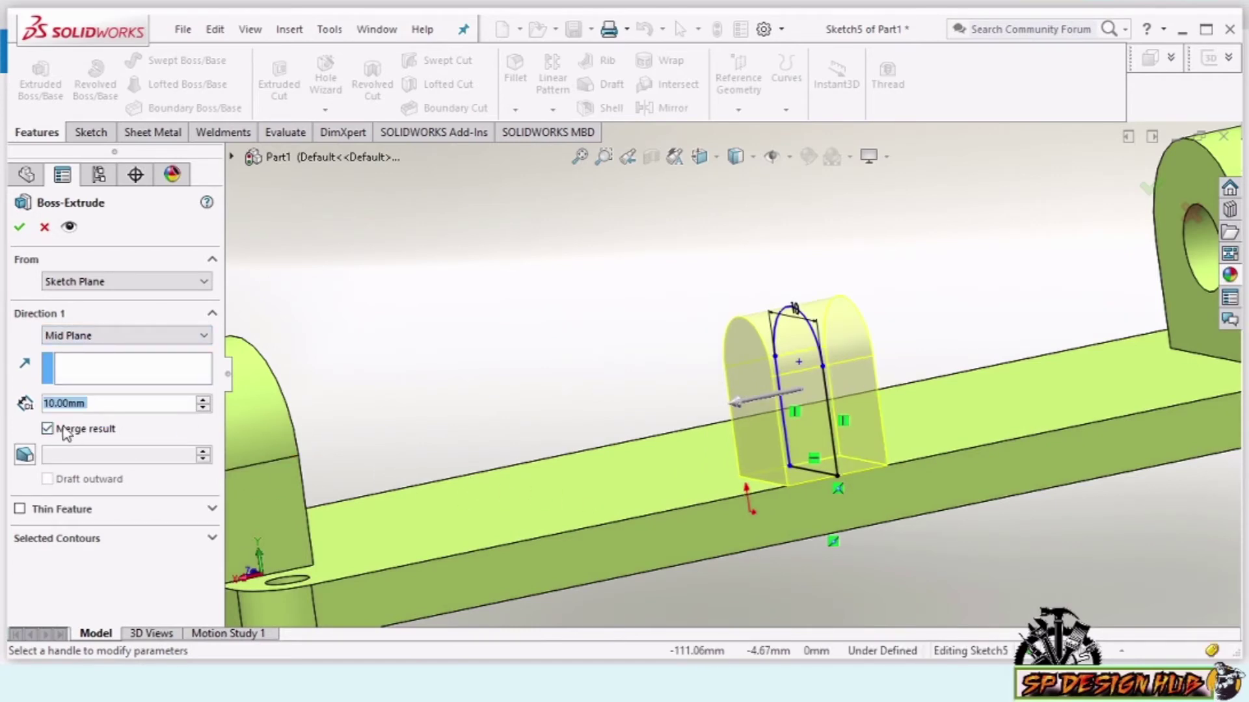
pyautogui.write('35')
pyautogui.press('Return')
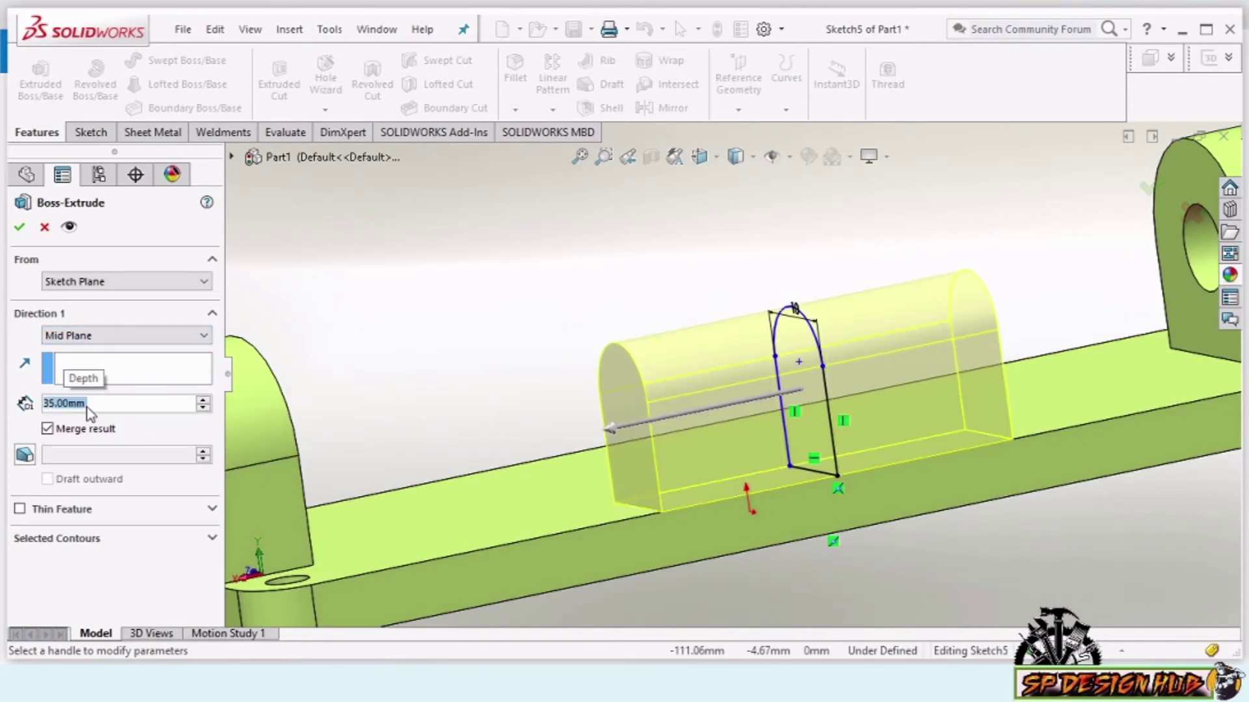
pyautogui.click(19, 227)
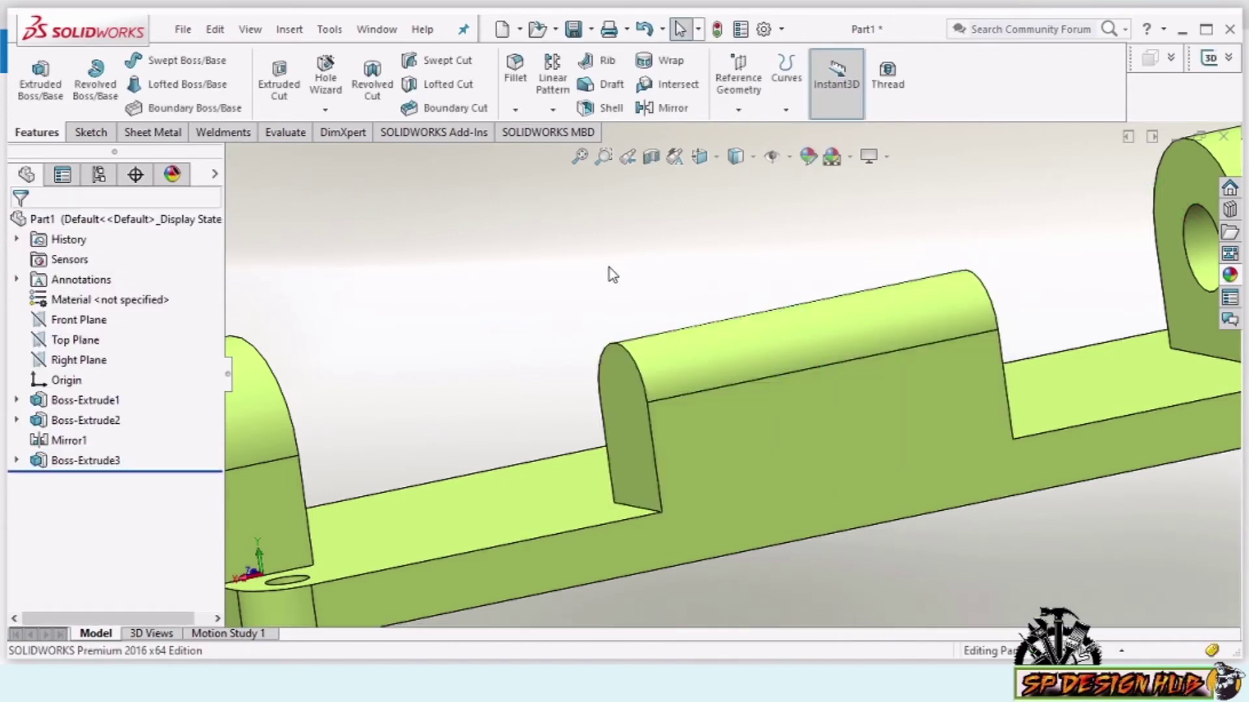
# Mirror Boss-Extrude3 about the Front Plane to the base's opposite side
pyautogui.press('f')
pyautogui.click(81, 461)
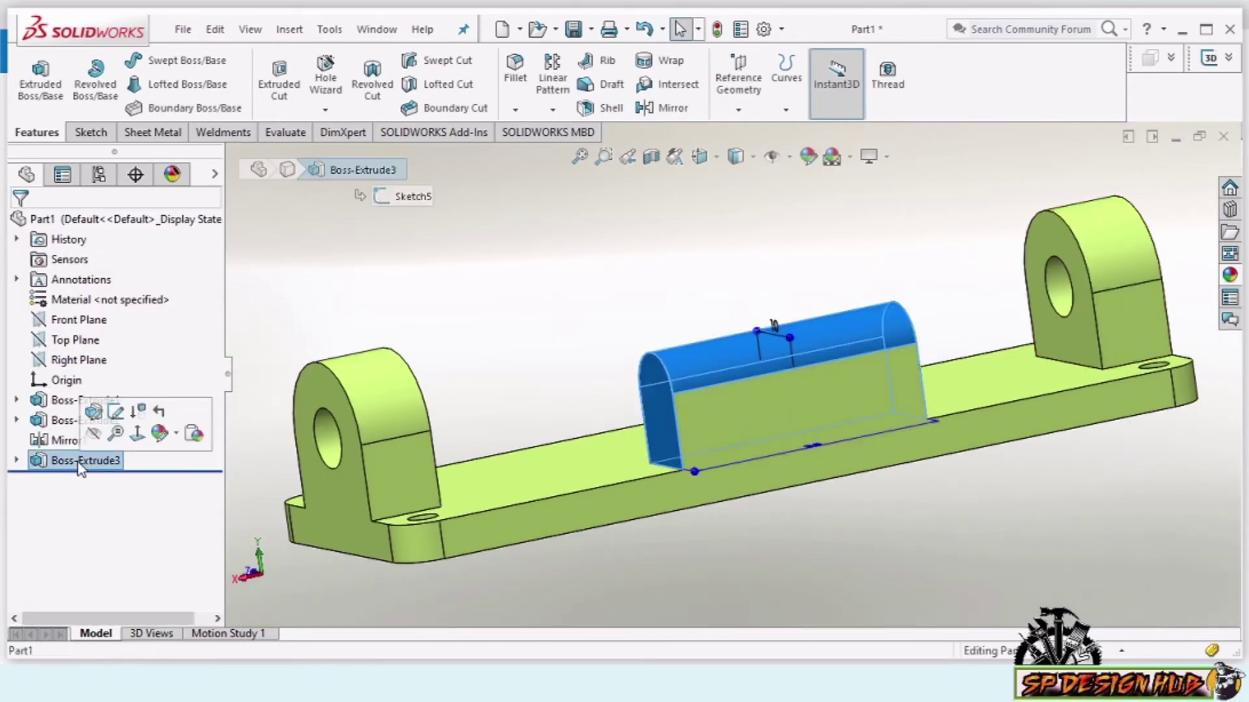
pyautogui.click(666, 107)
pyautogui.moveTo(588, 325); pyautogui.dragTo(426, 268, button='middle')
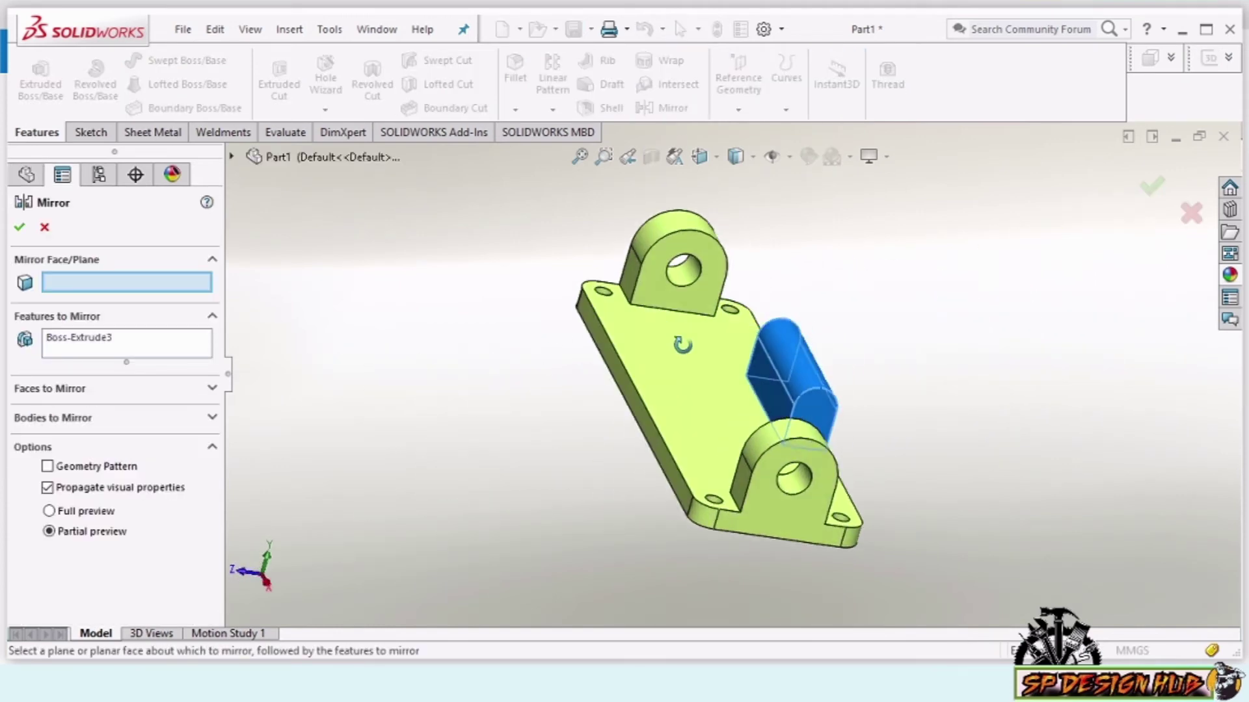
pyautogui.click(230, 157)
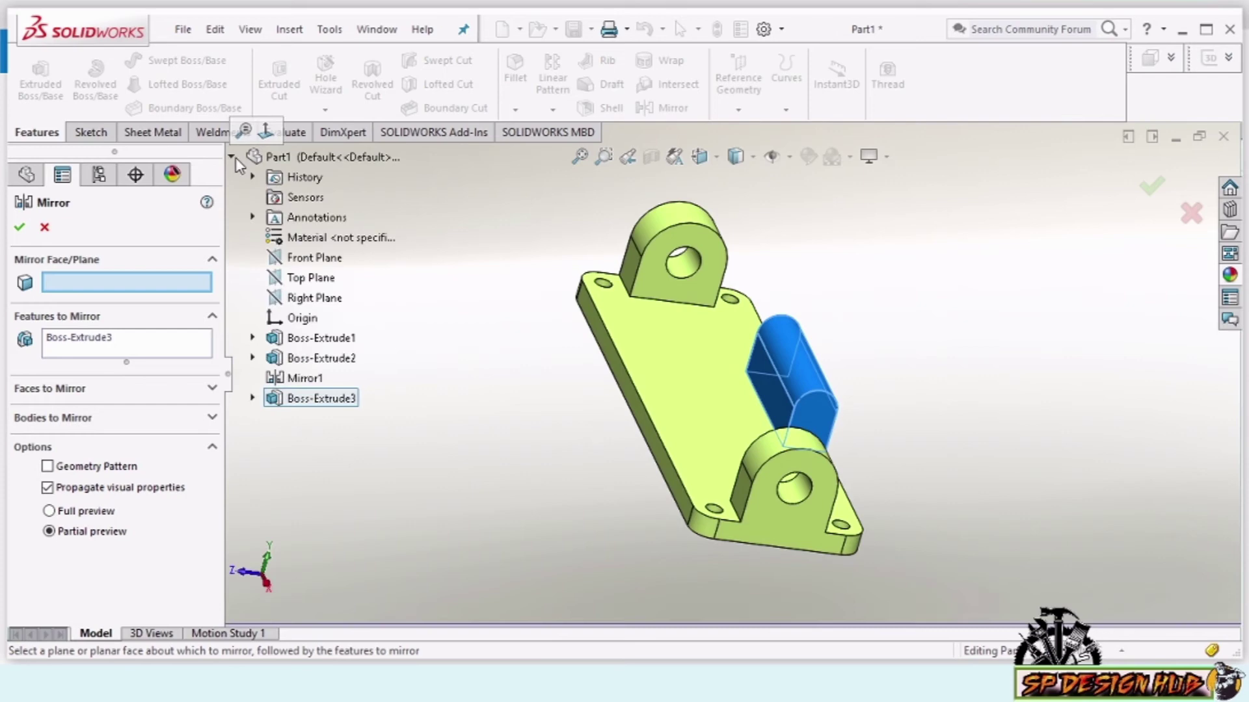
pyautogui.click(306, 259)
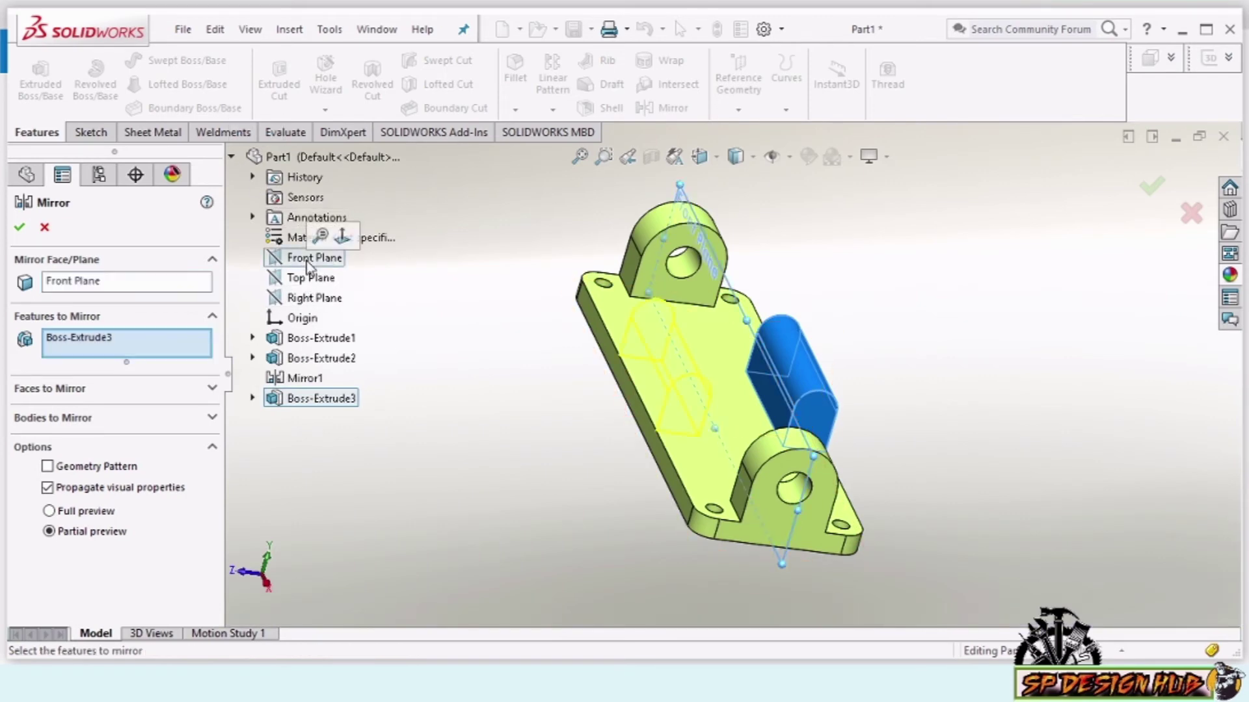
pyautogui.click(19, 226)
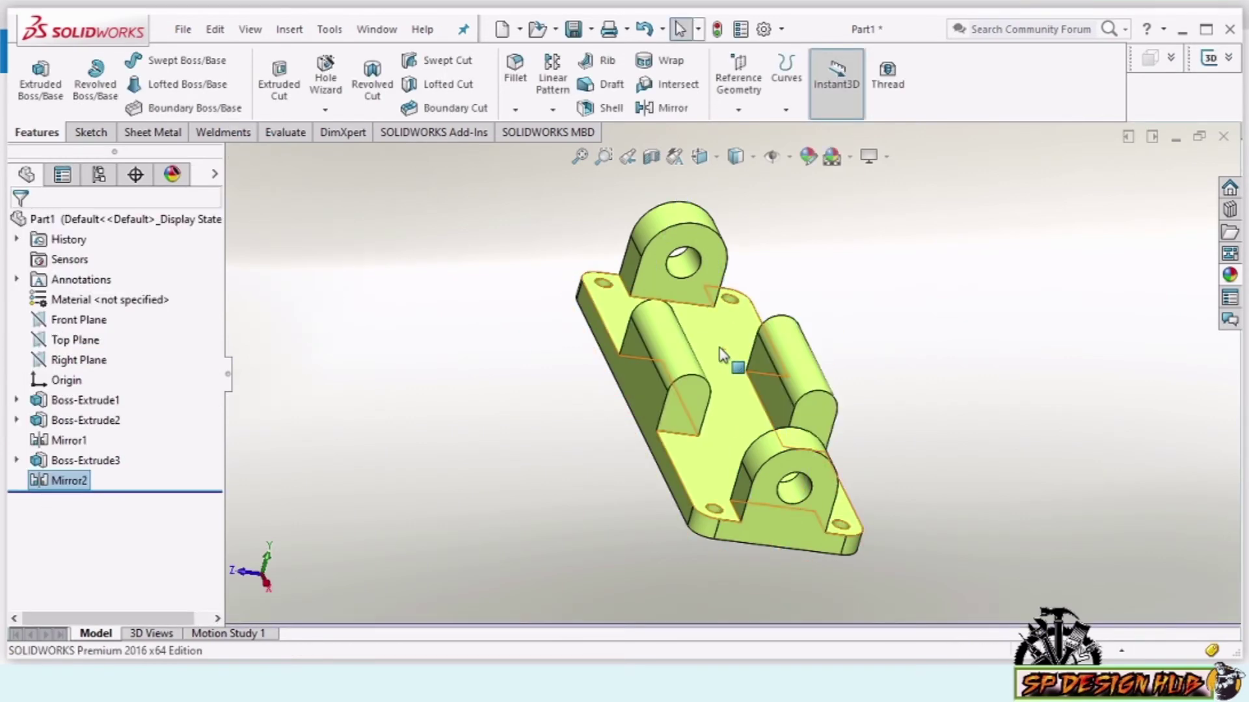
pyautogui.moveTo(950, 431)
pyautogui.mouseDown(button='middle')
pyautogui.moveTo(1038, 421)
pyautogui.moveTo(1040, 312)
pyautogui.moveTo(942, 384)
pyautogui.moveTo(800, 299)
pyautogui.moveTo(830, 314)
pyautogui.mouseUp(button='middle')
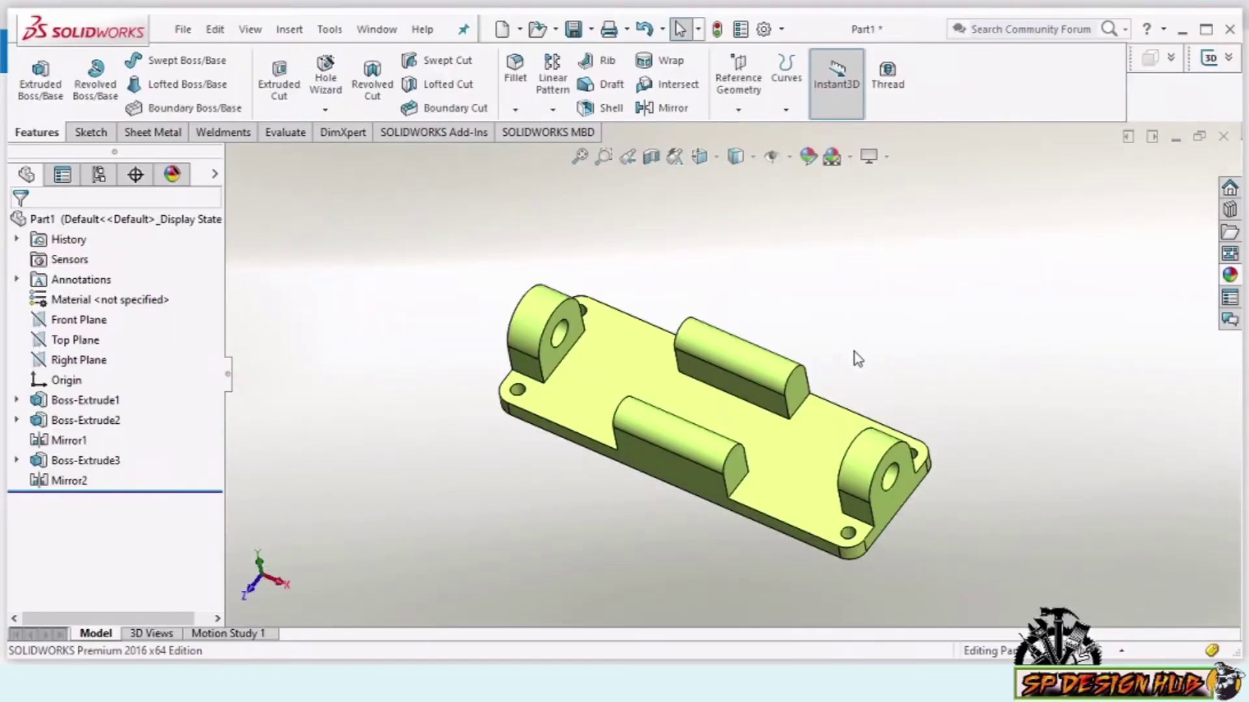
# Save the part with Save As as Part1 in the ex 36 folder
pyautogui.scroll(3, 853, 352)
pyautogui.scroll(-2, 797, 383)
pyautogui.click(183, 29)
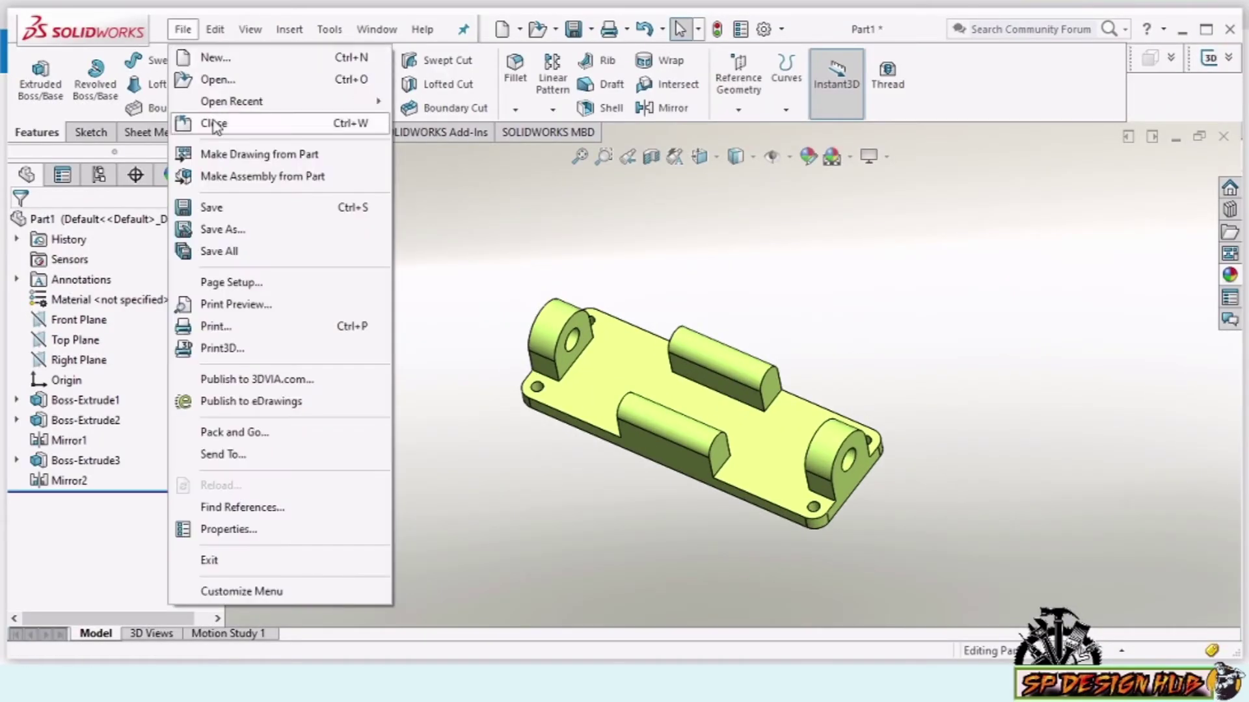
pyautogui.click(221, 230)
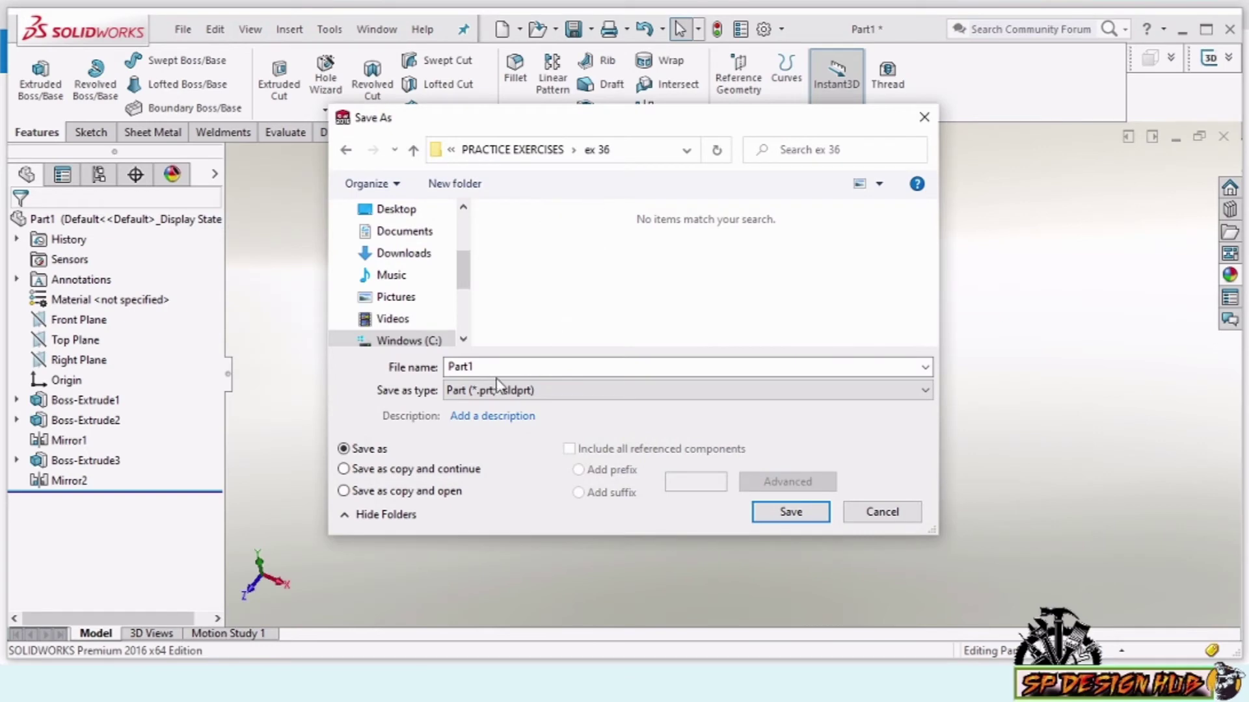
pyautogui.doubleClick(480, 366)
pyautogui.click(481, 366)
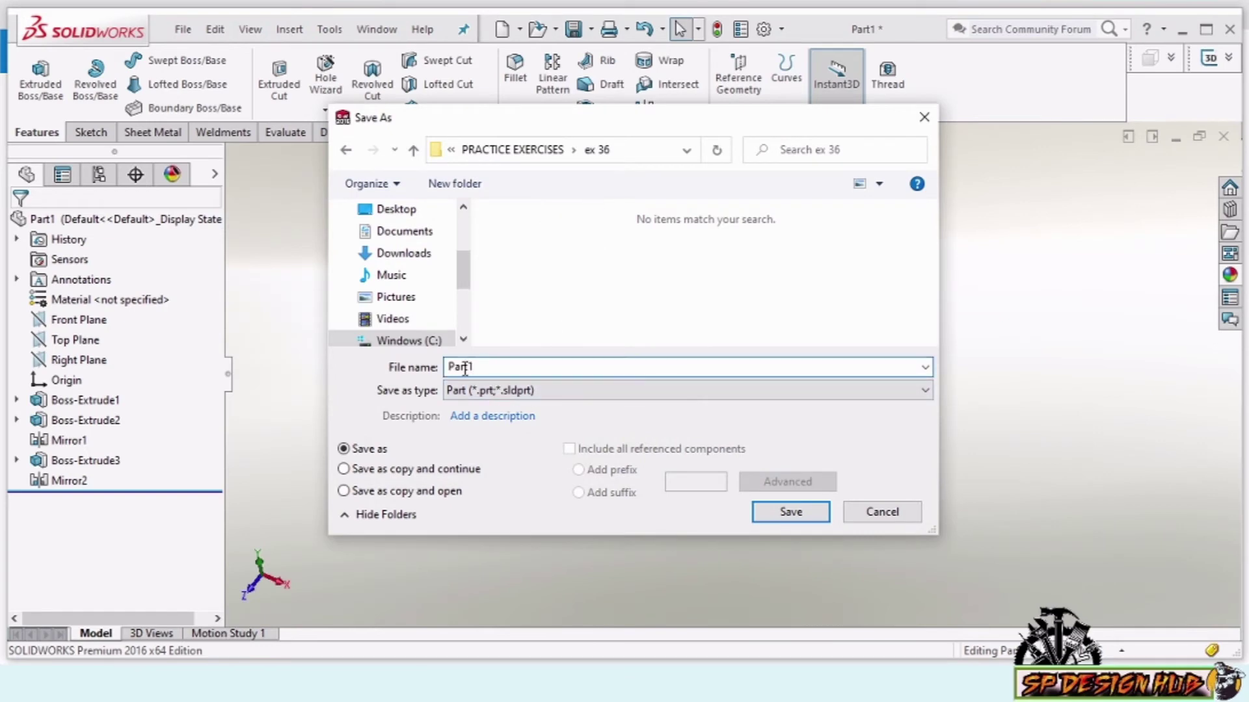
pyautogui.click(789, 511)
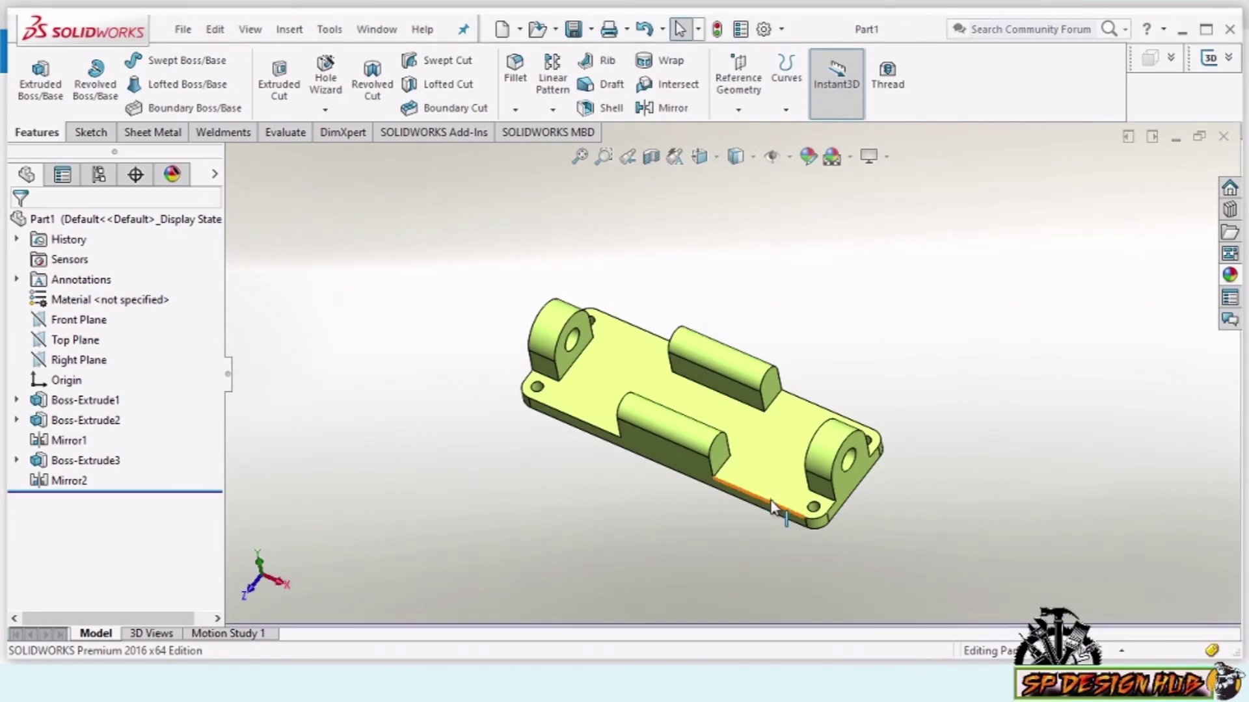
pyautogui.click(500, 29)
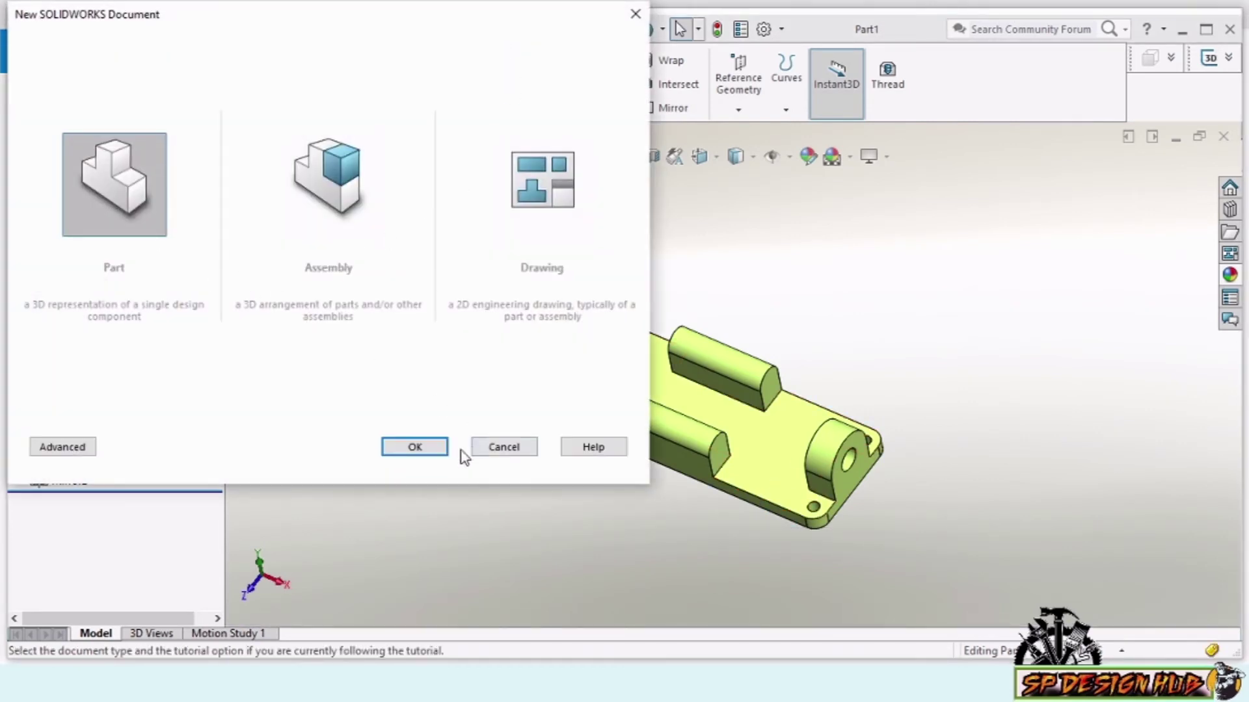
# Create a new part and start a sketch on the Right Plane, viewed face-on
pyautogui.click(432, 446)
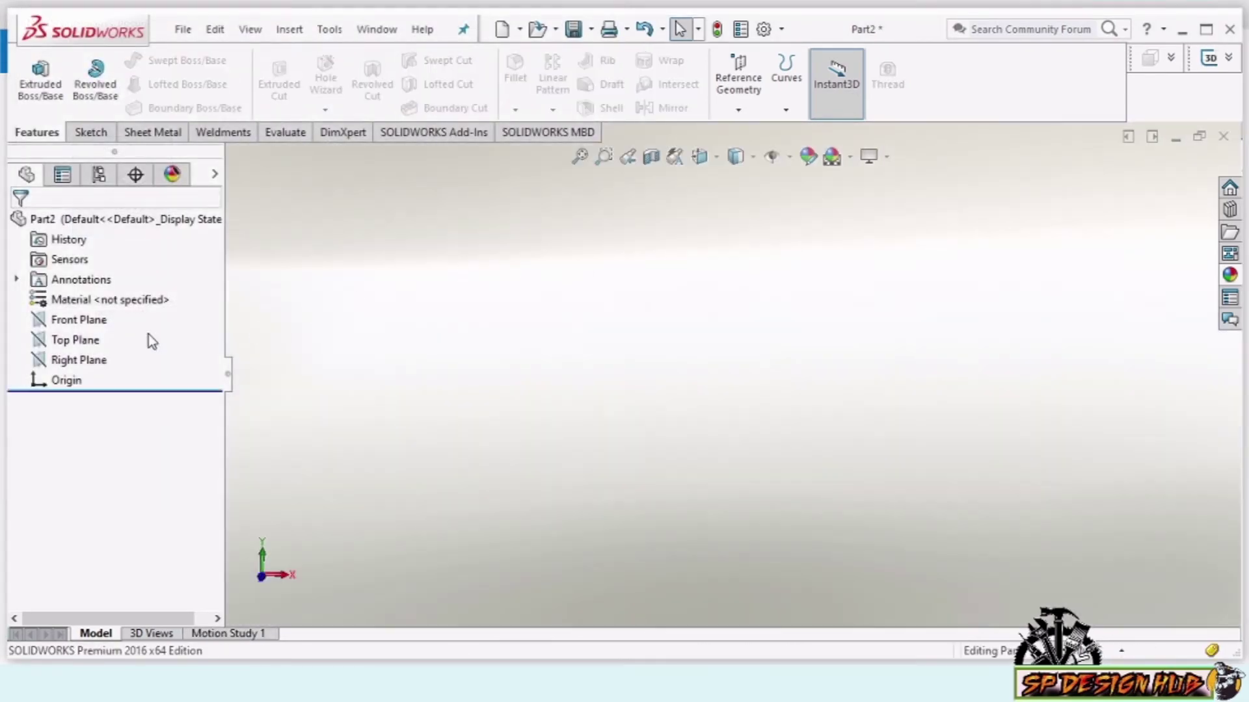
pyautogui.click(75, 359)
pyautogui.rightClick(457, 273)
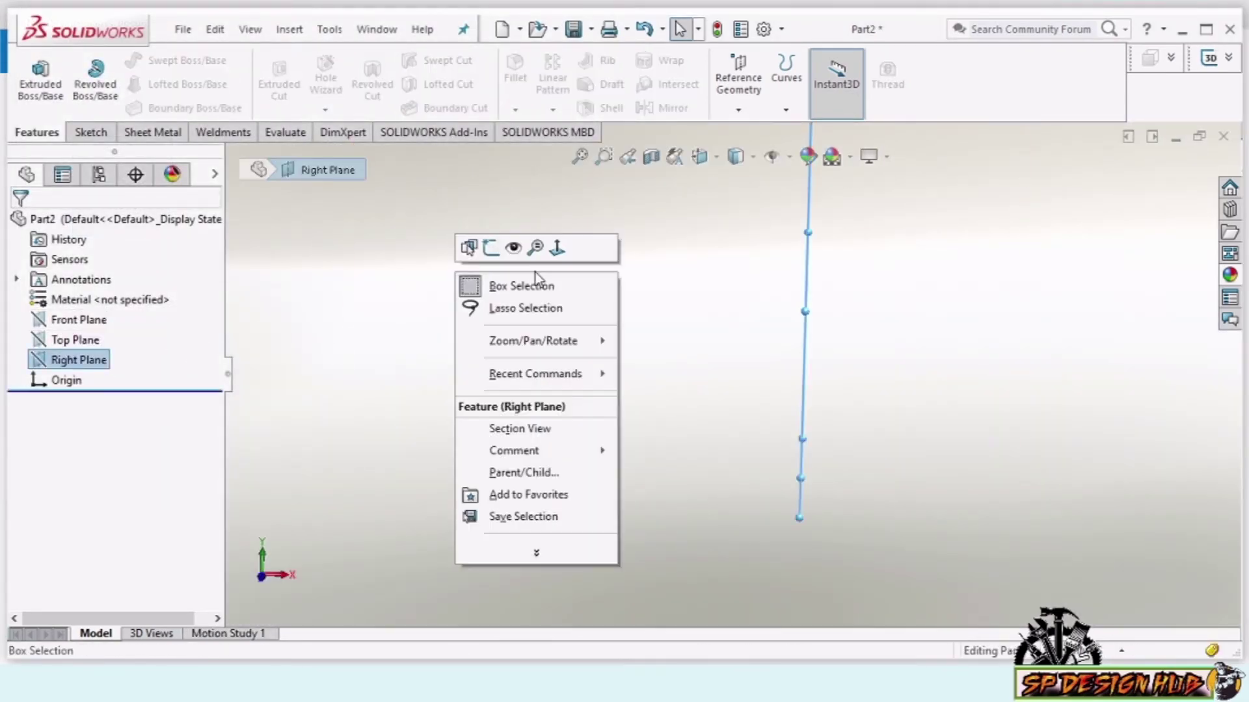
pyautogui.click(551, 251)
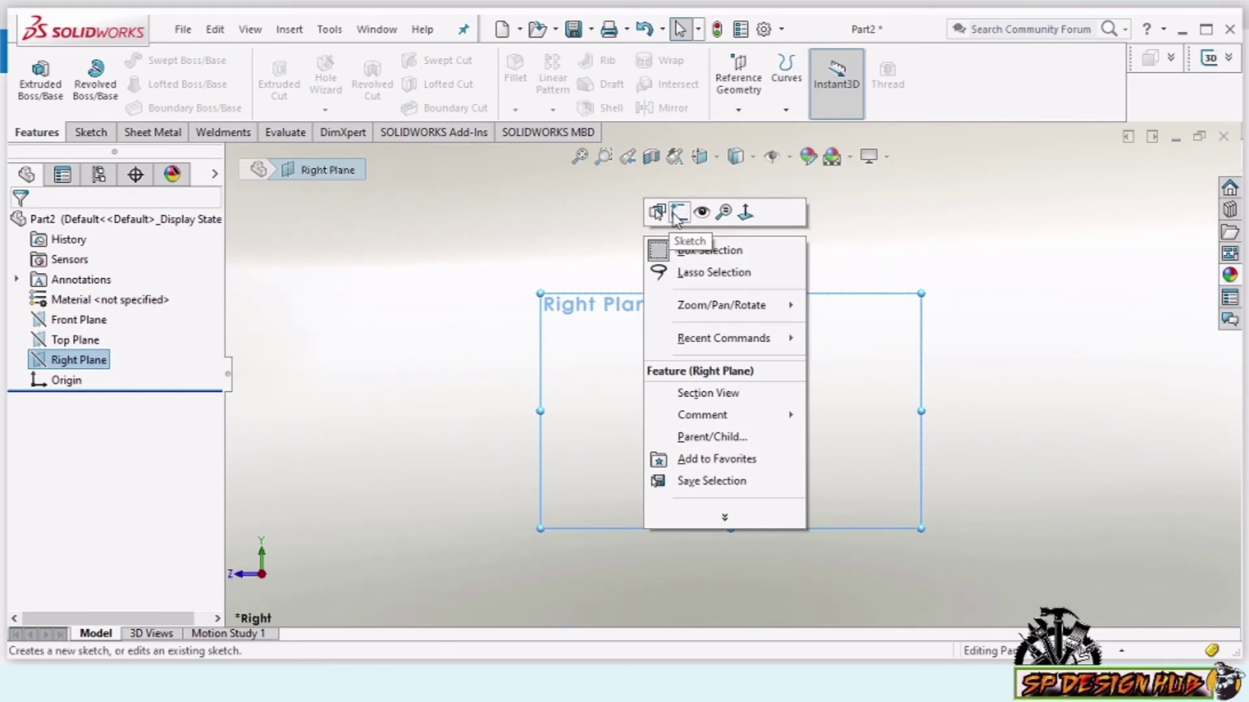
pyautogui.click(678, 212)
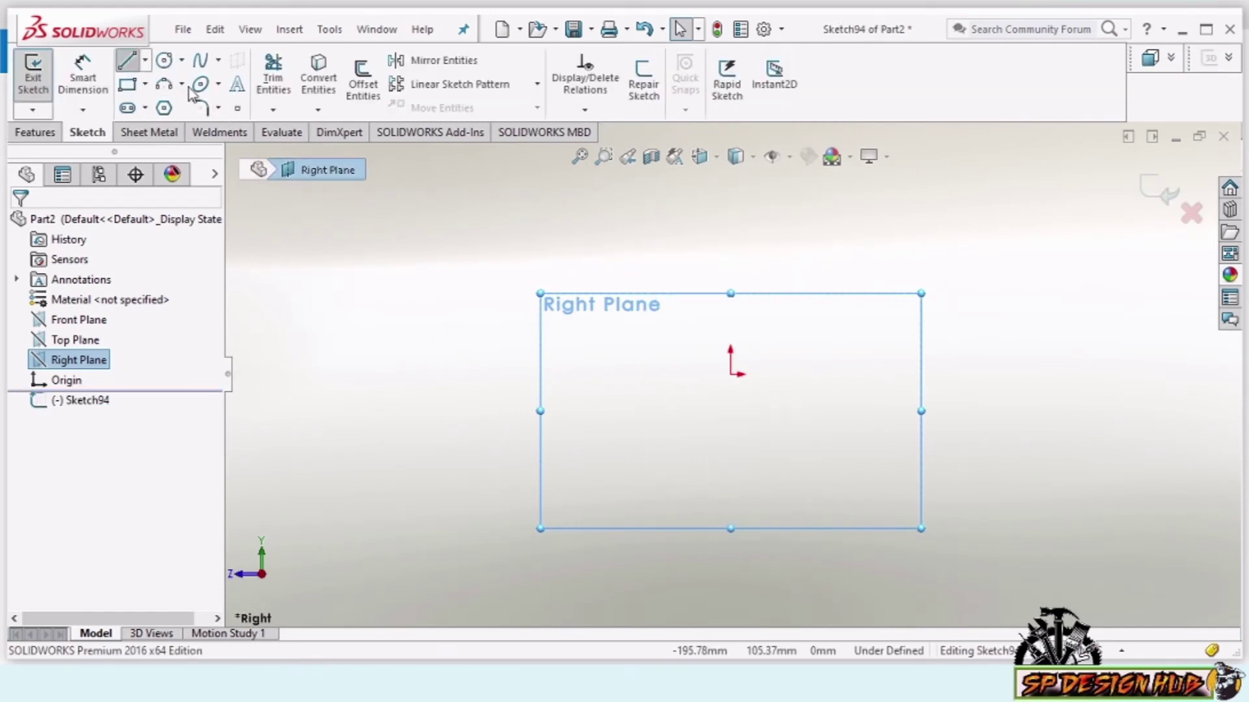
# Draw the open four-line hook: top, left vertical, bottom and short right vertical
pyautogui.click(833, 316)
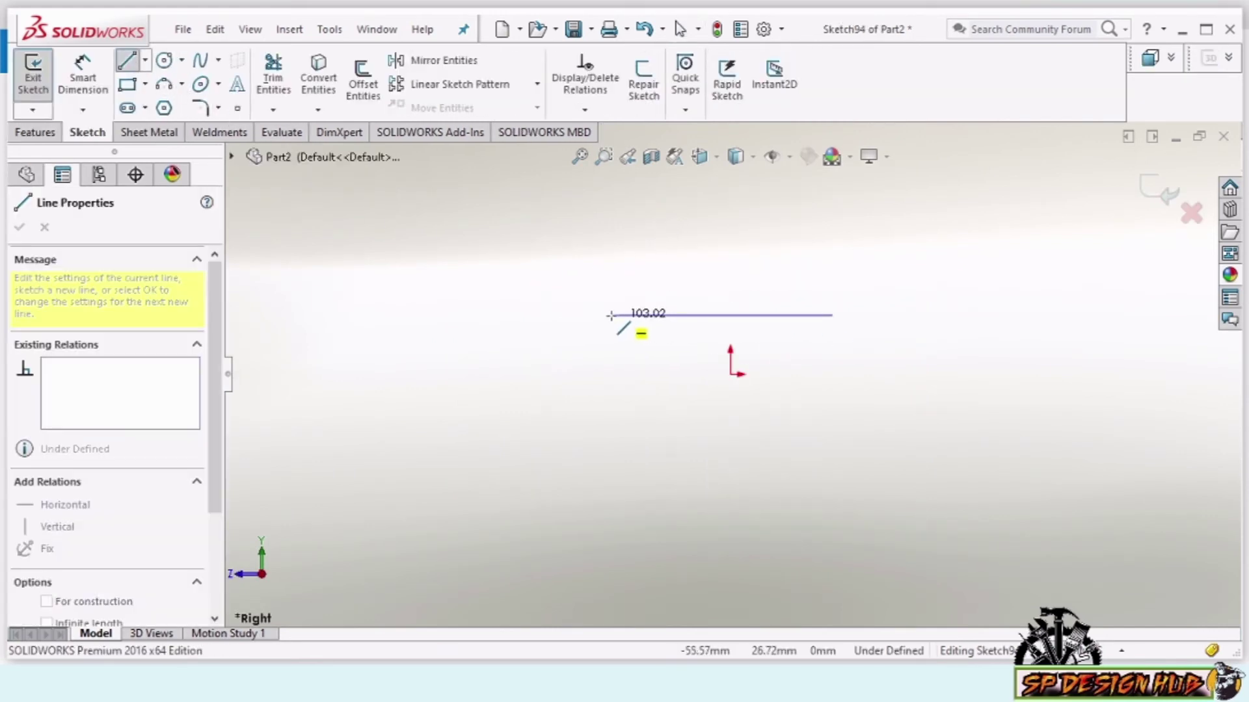
pyautogui.click(597, 315)
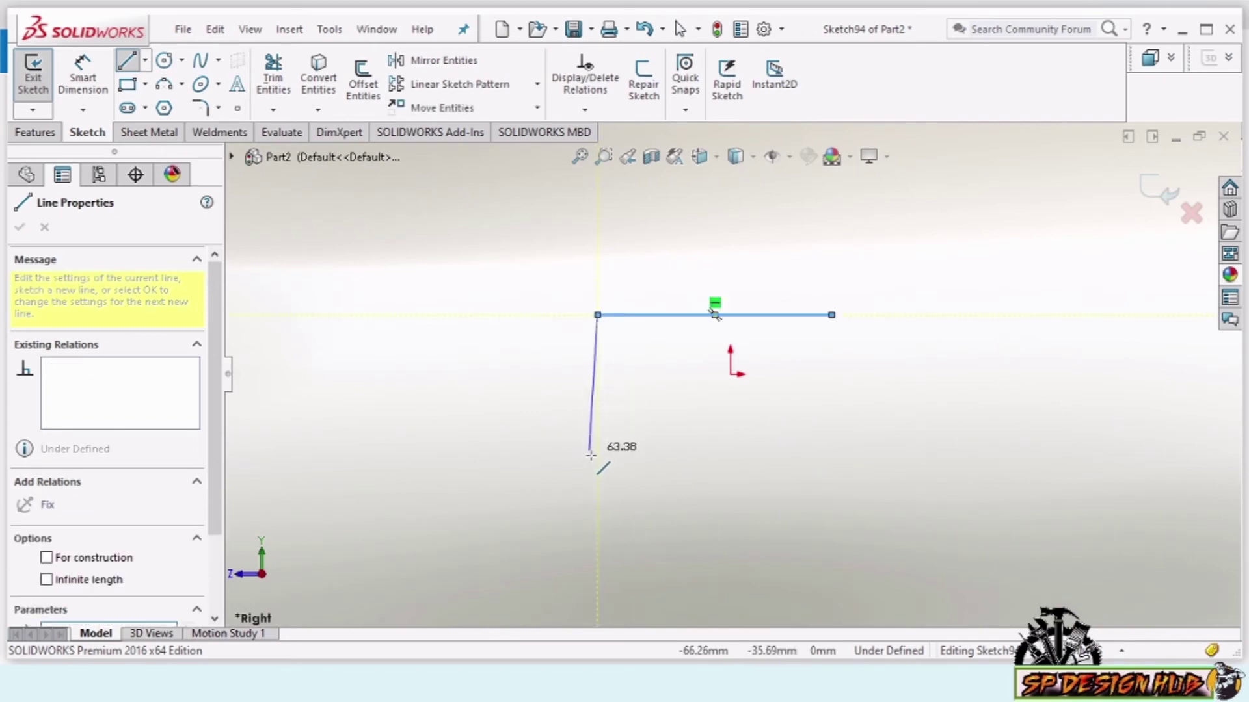
pyautogui.click(597, 471)
pyautogui.click(748, 471)
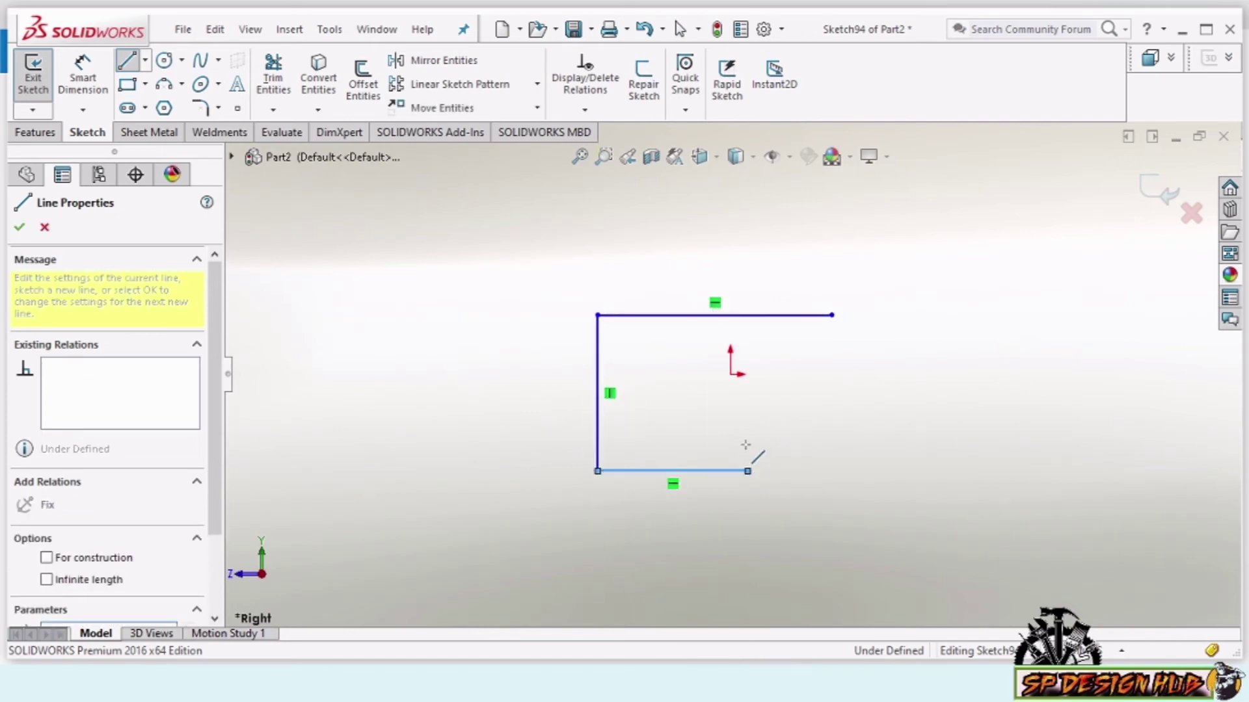
pyautogui.click(748, 421)
pyautogui.press('Escape')
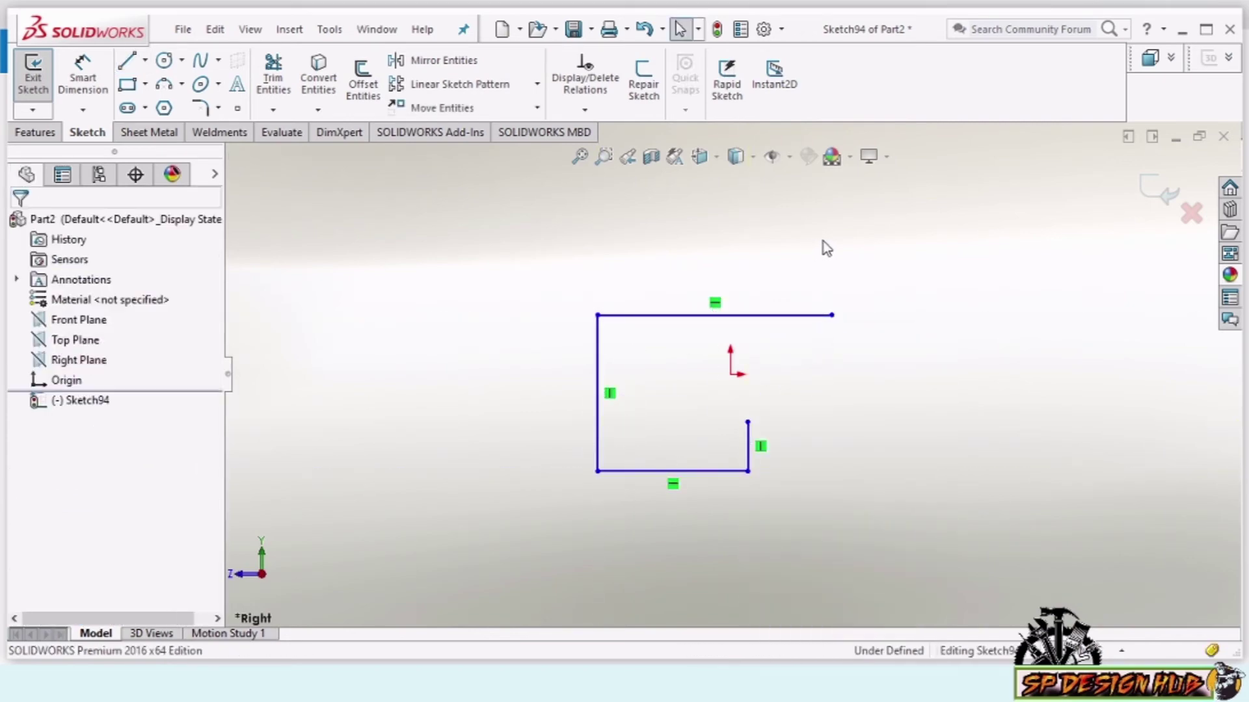
pyautogui.rightClick(822, 241)
# Dimension the top line 142 mm and the left vertical 40 mm, checking the reference drawing
pyautogui.press('Escape')
pyautogui.click(792, 315)
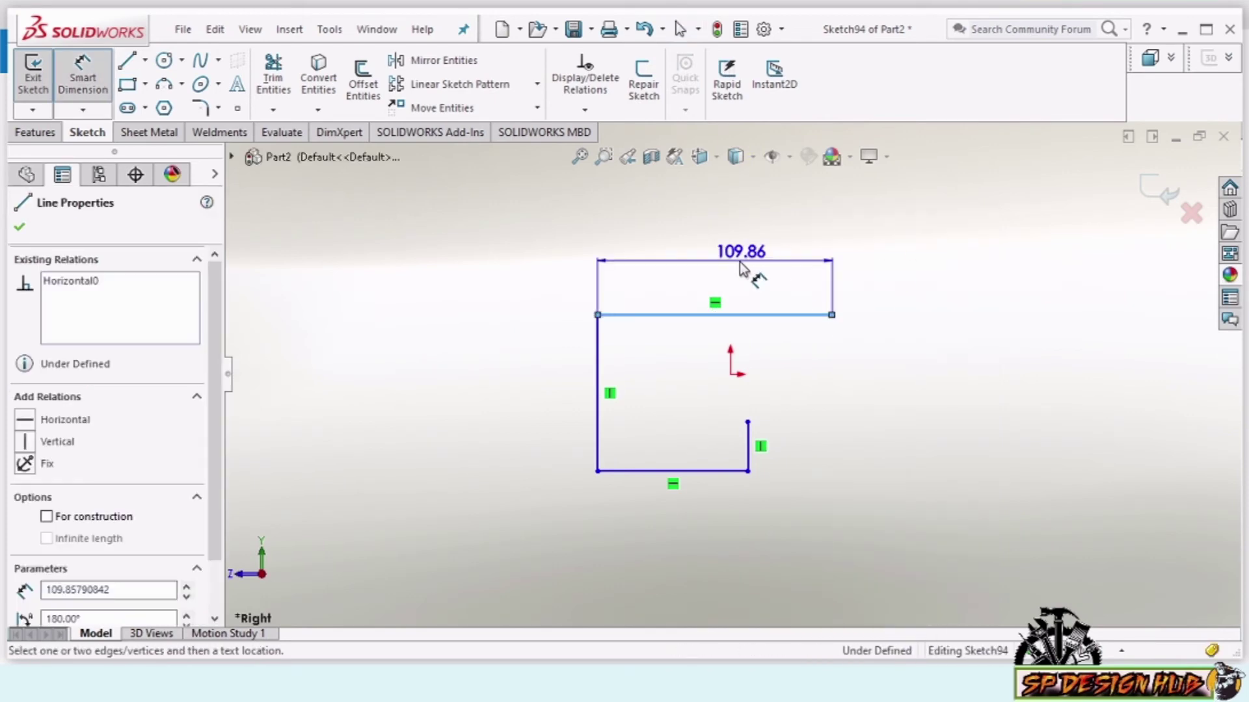
pyautogui.click(734, 269)
pyautogui.write('142')
pyautogui.press('Return')
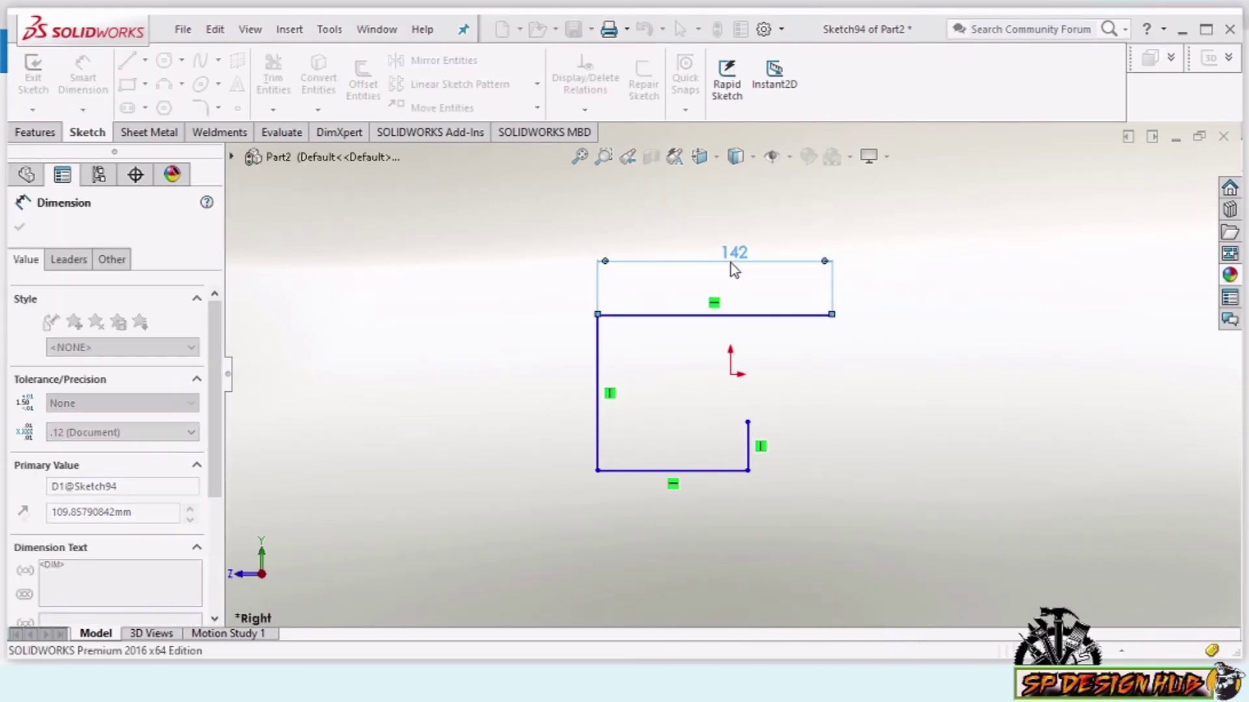
pyautogui.click(598, 366)
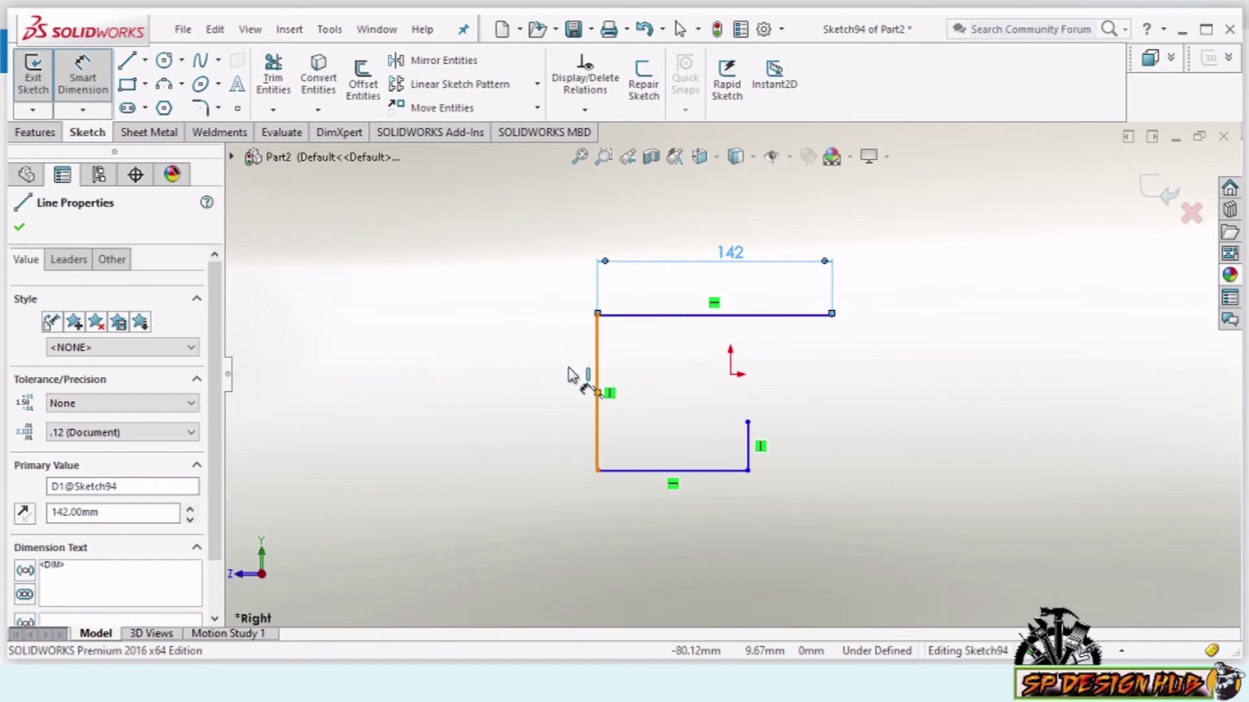
pyautogui.click(560, 399)
pyautogui.write('40')
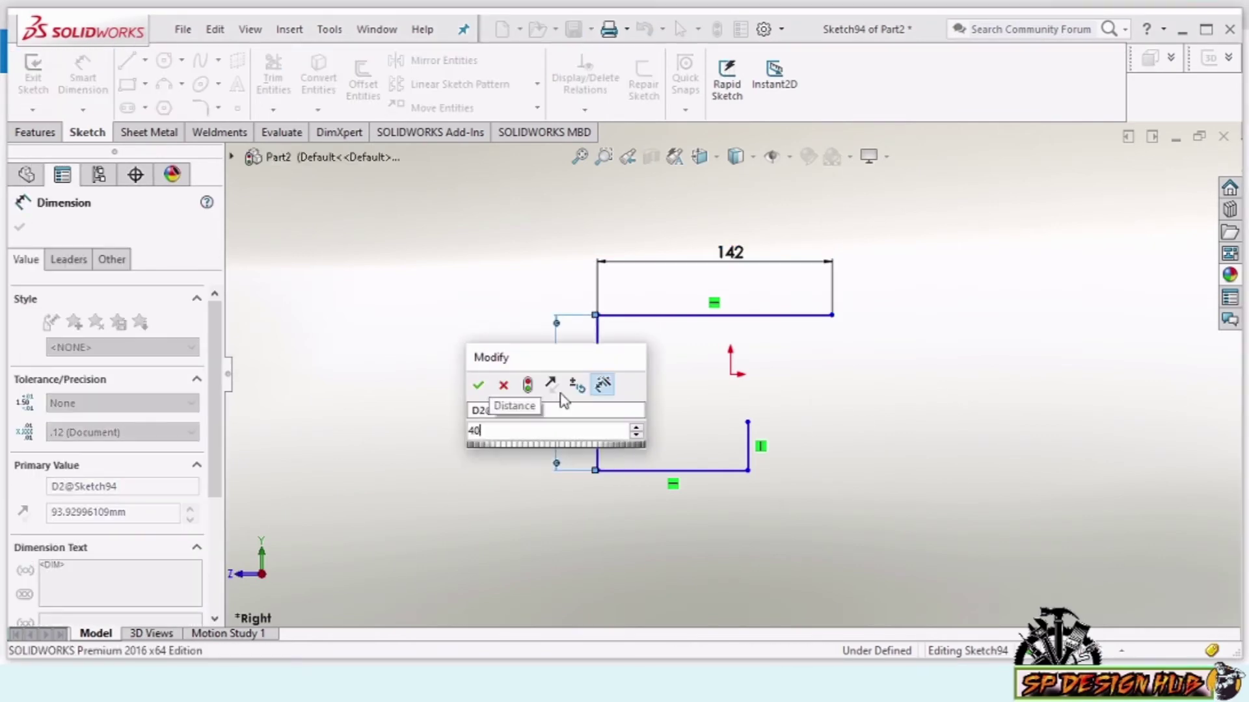
pyautogui.press('Return')
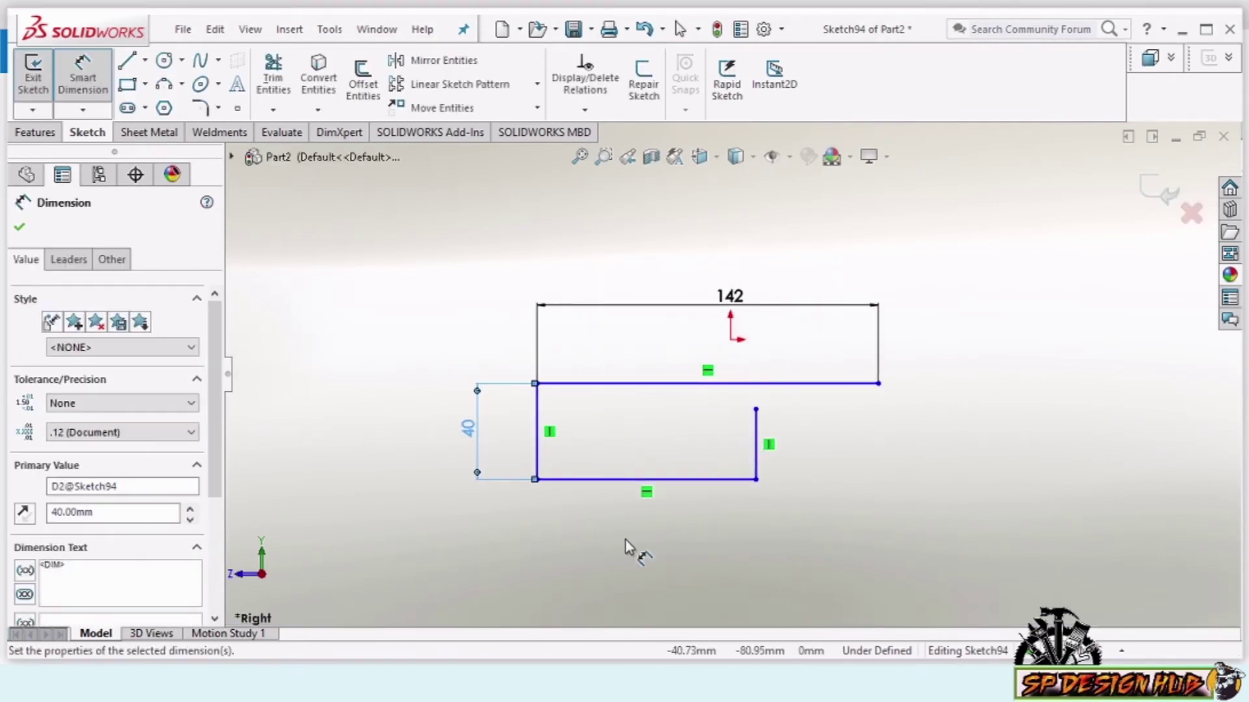
pyautogui.hotkey('alt', 'Tab')
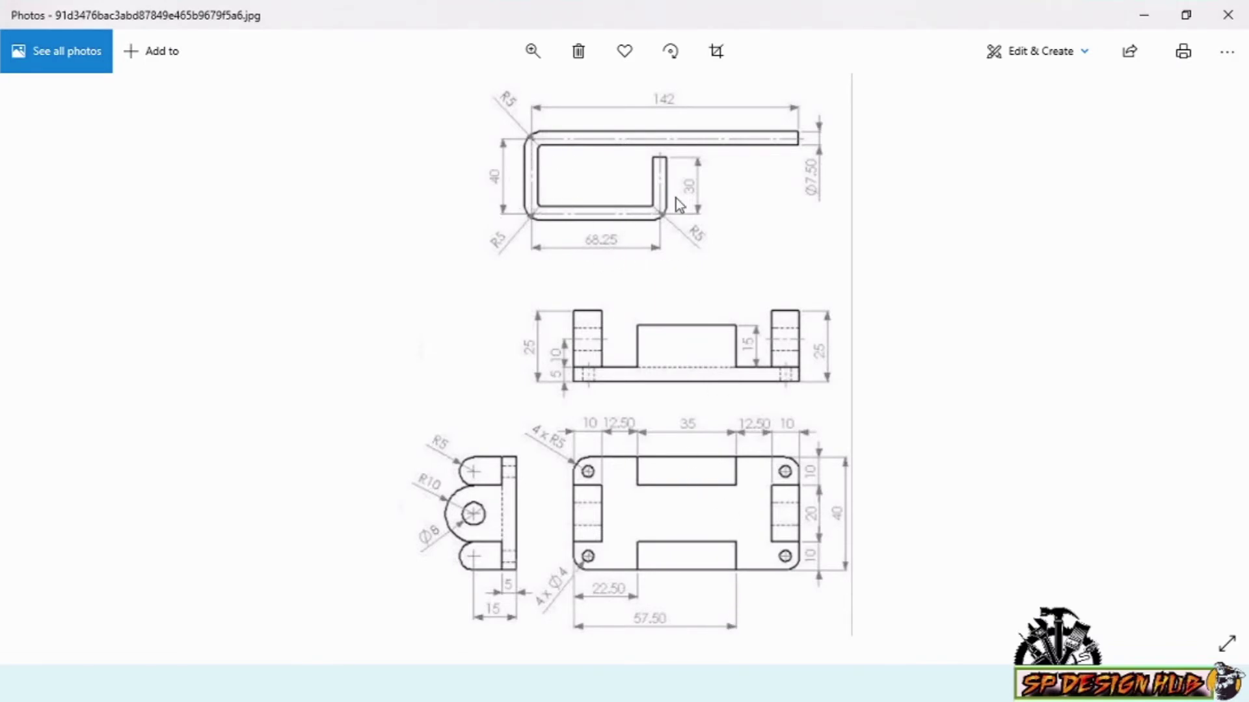
pyautogui.hotkey('alt', 'Tab')
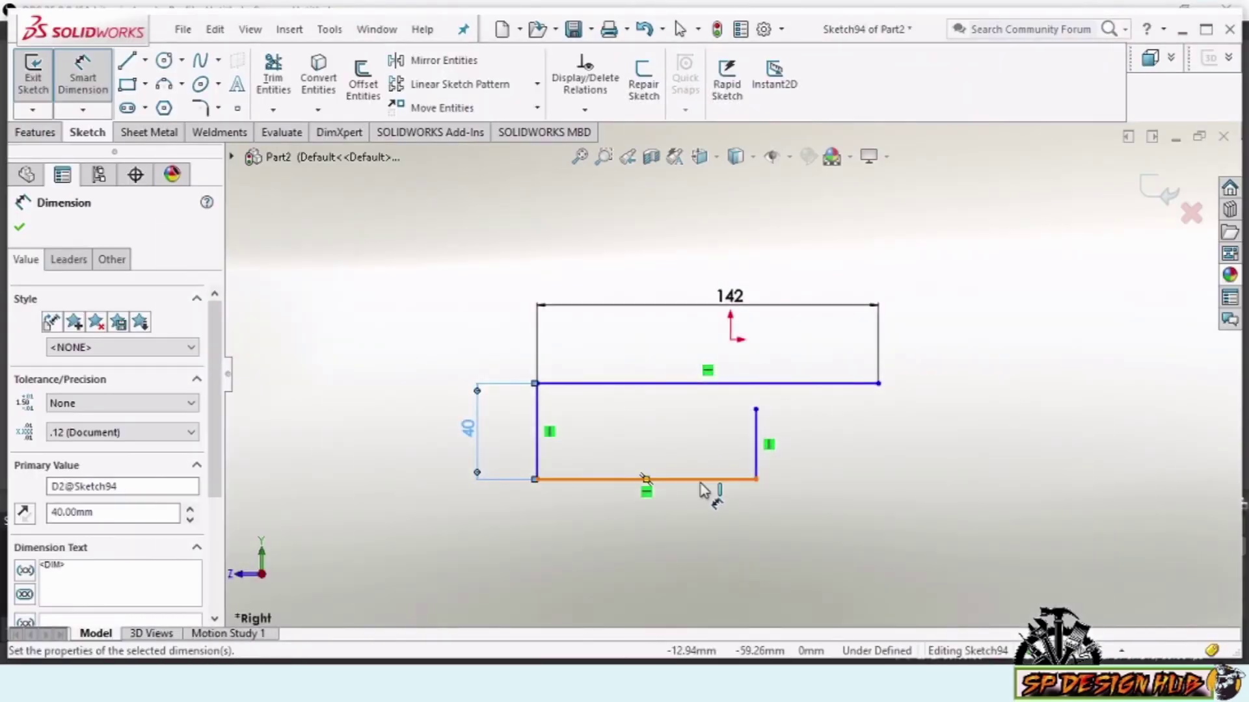
# Dimension the bottom line, correcting its length from 38.25 to 68.25 mm
pyautogui.click(703, 482)
pyautogui.click(660, 532)
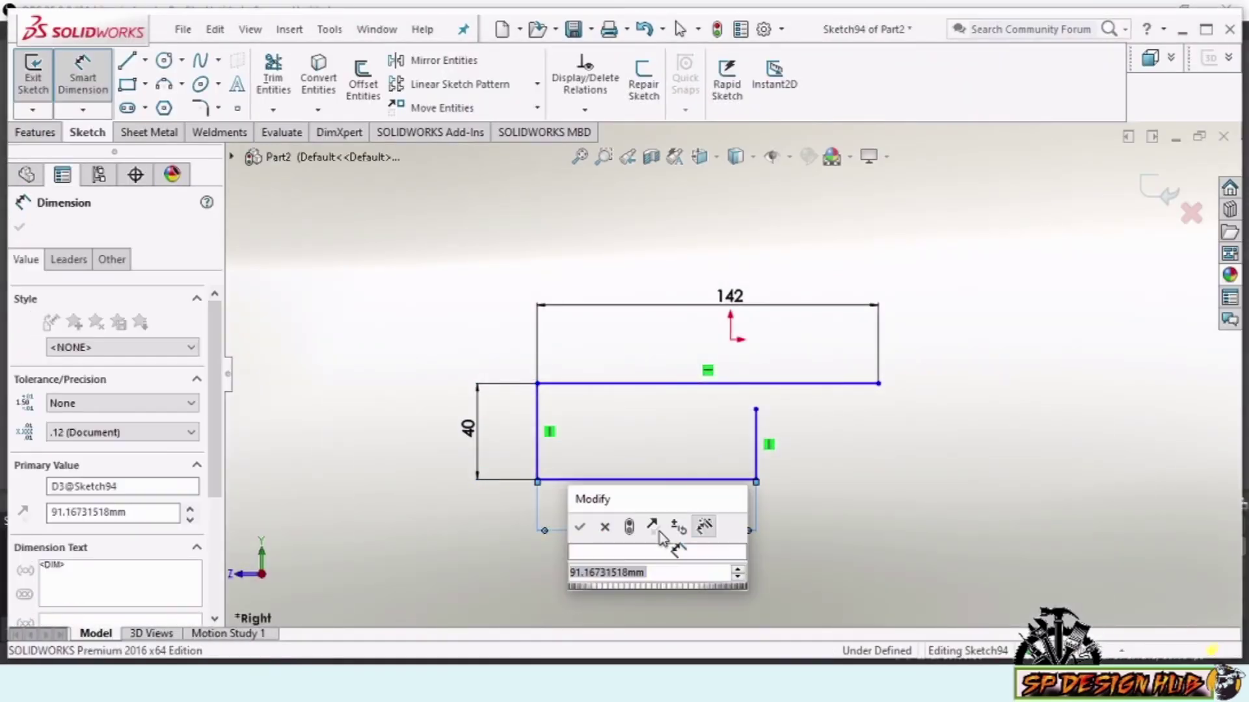
pyautogui.write('38.25')
pyautogui.press('Return')
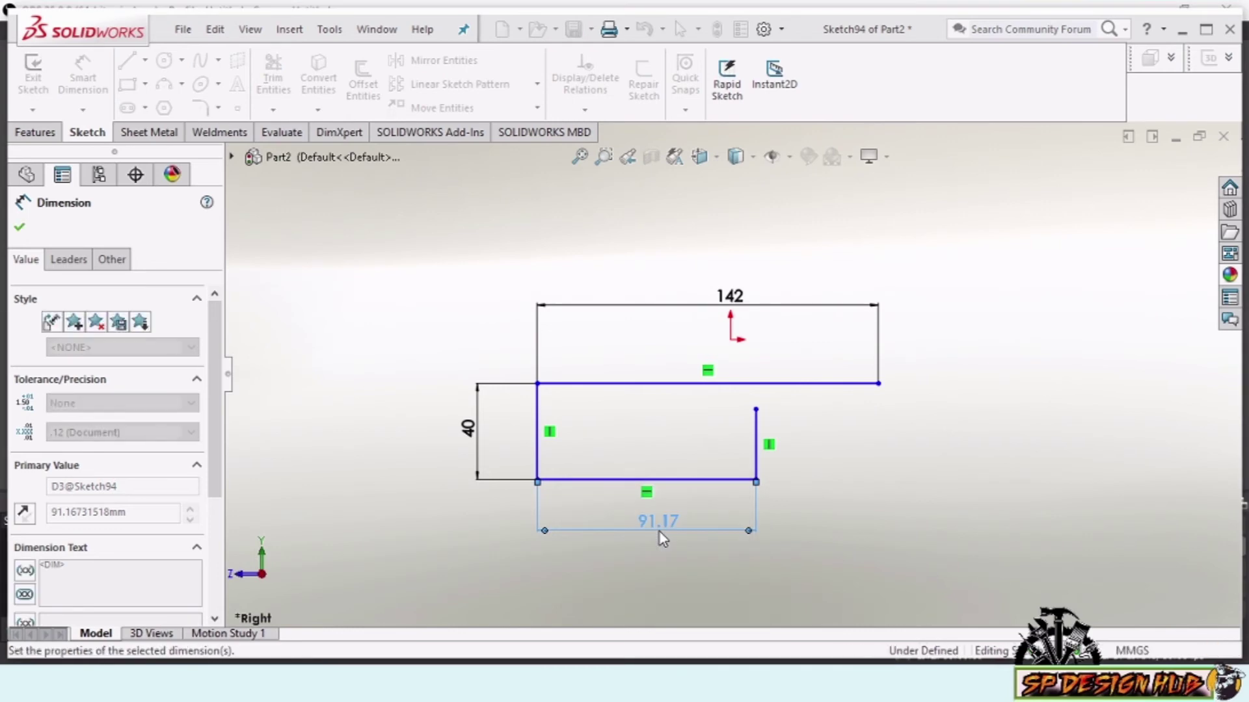
pyautogui.doubleClick(587, 522)
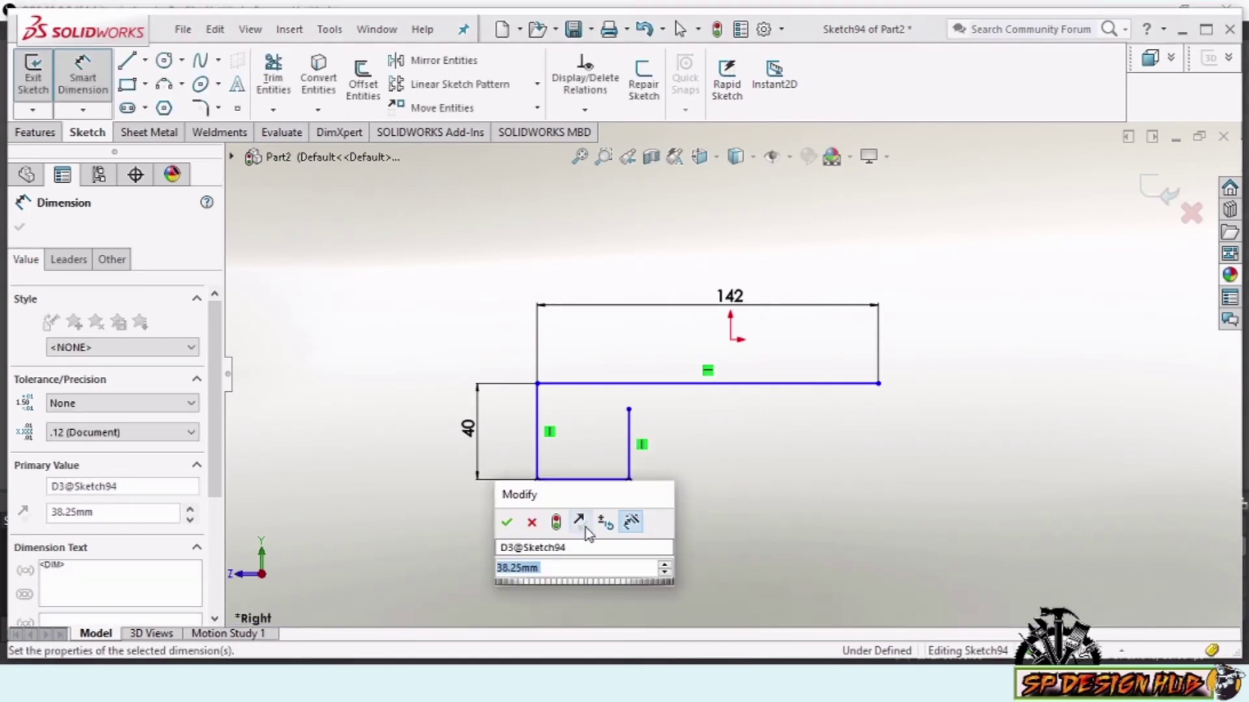
pyautogui.write('68')
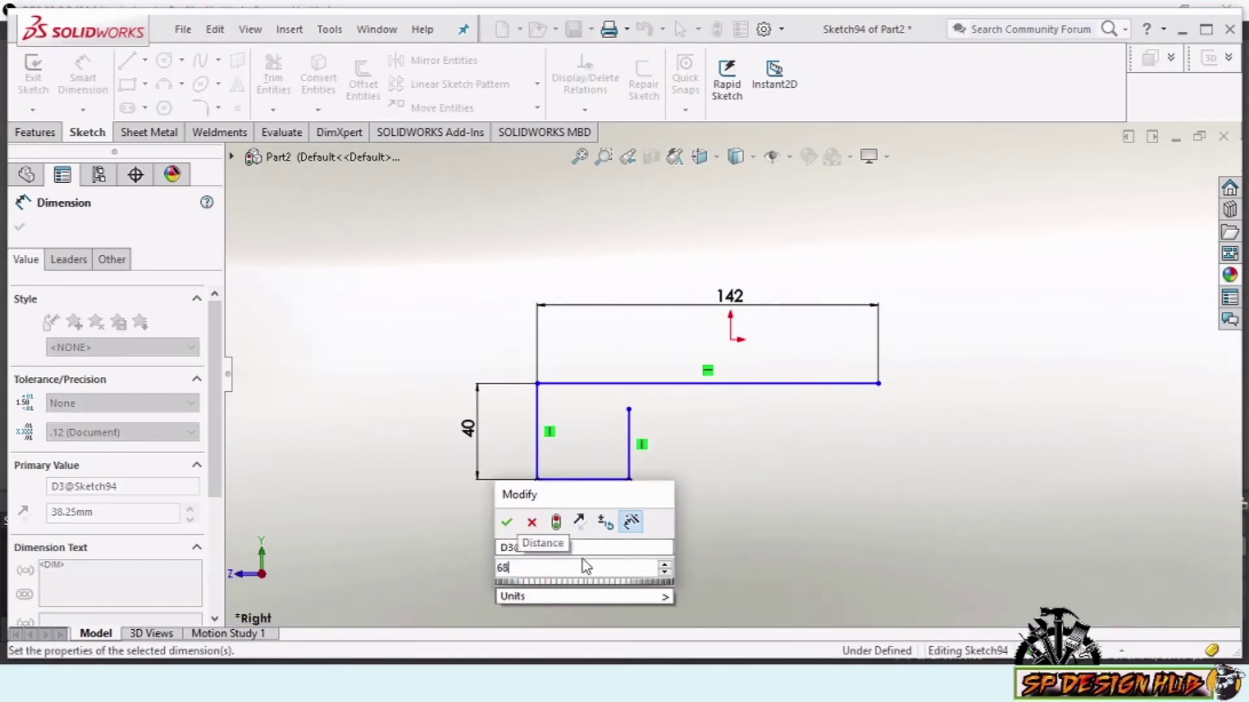
pyautogui.write('.25')
pyautogui.press('Return')
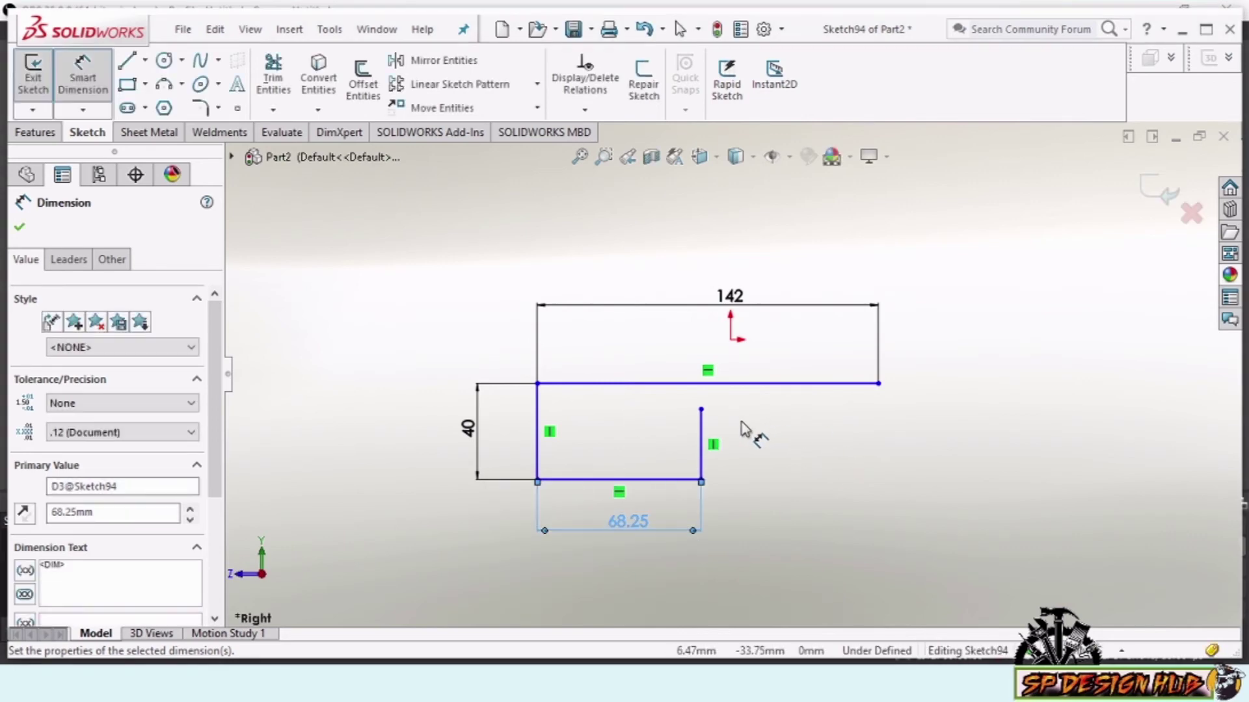
# Dimension the short right vertical line to 30 mm
pyautogui.click(700, 440)
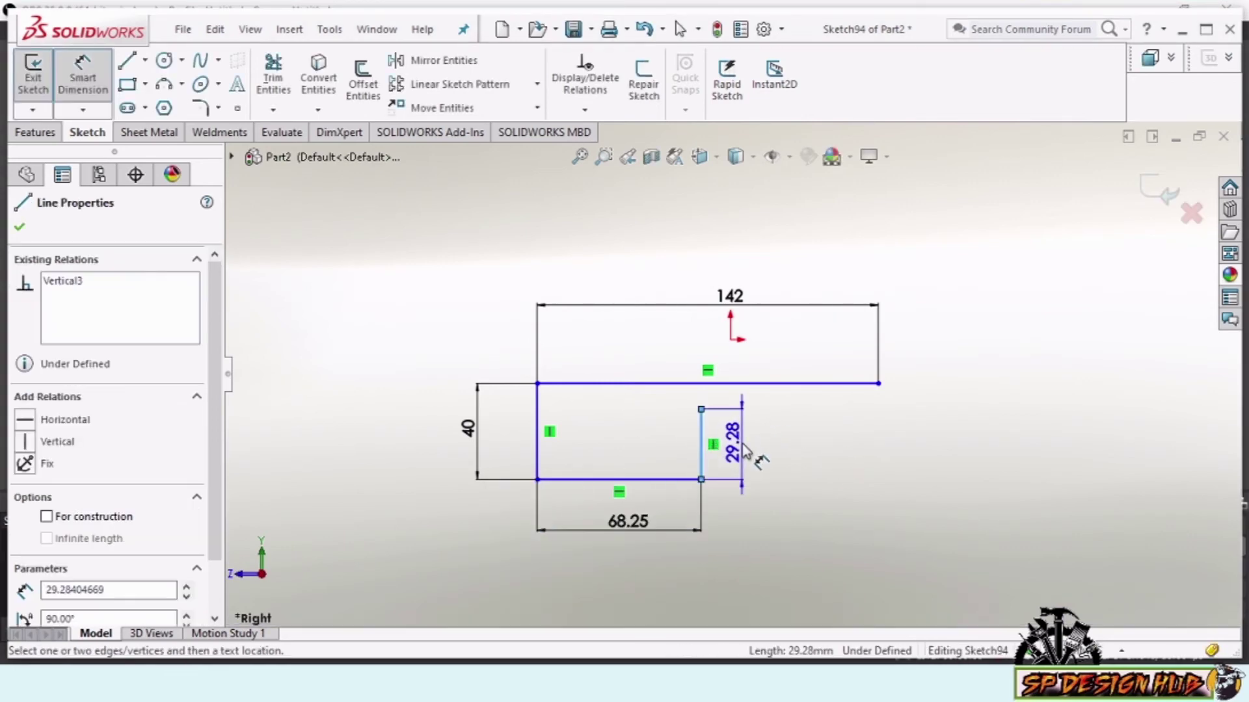
pyautogui.click(744, 452)
pyautogui.write('30')
pyautogui.press('Return')
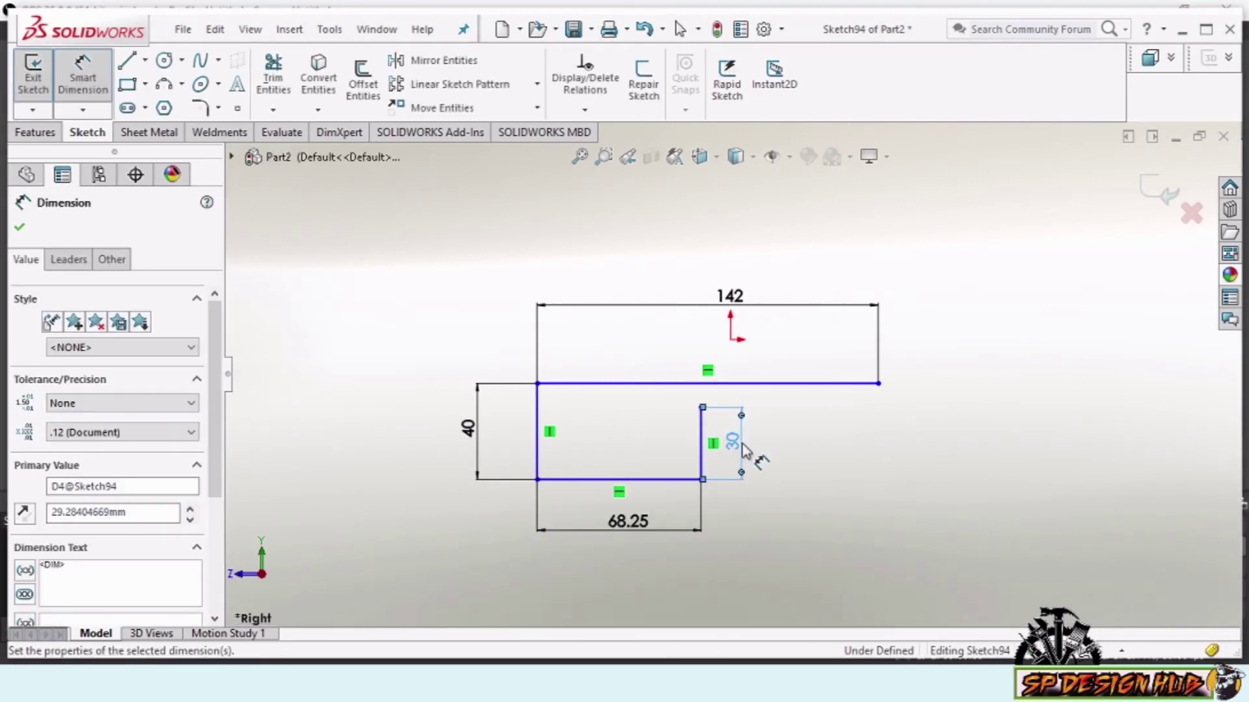
pyautogui.click(21, 227)
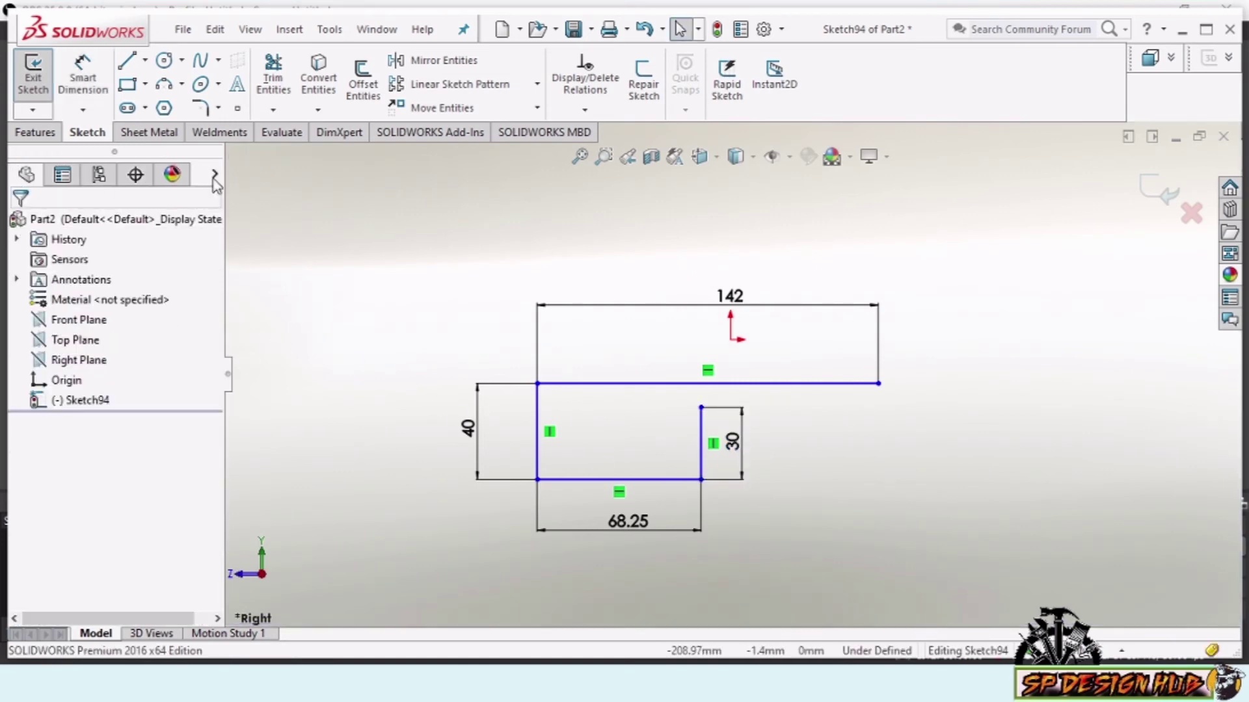
pyautogui.click(200, 108)
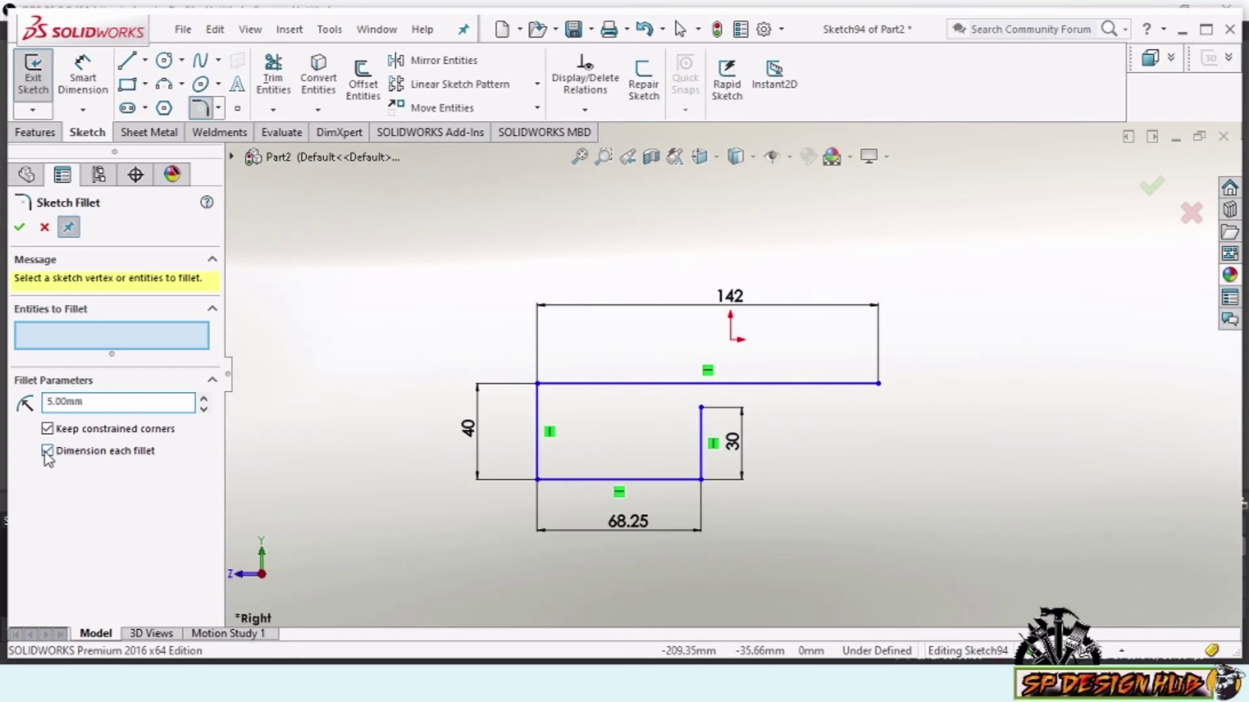
# Apply 5 mm sketch fillets to the top-left, bottom-left and bottom-right corners
pyautogui.click(538, 385)
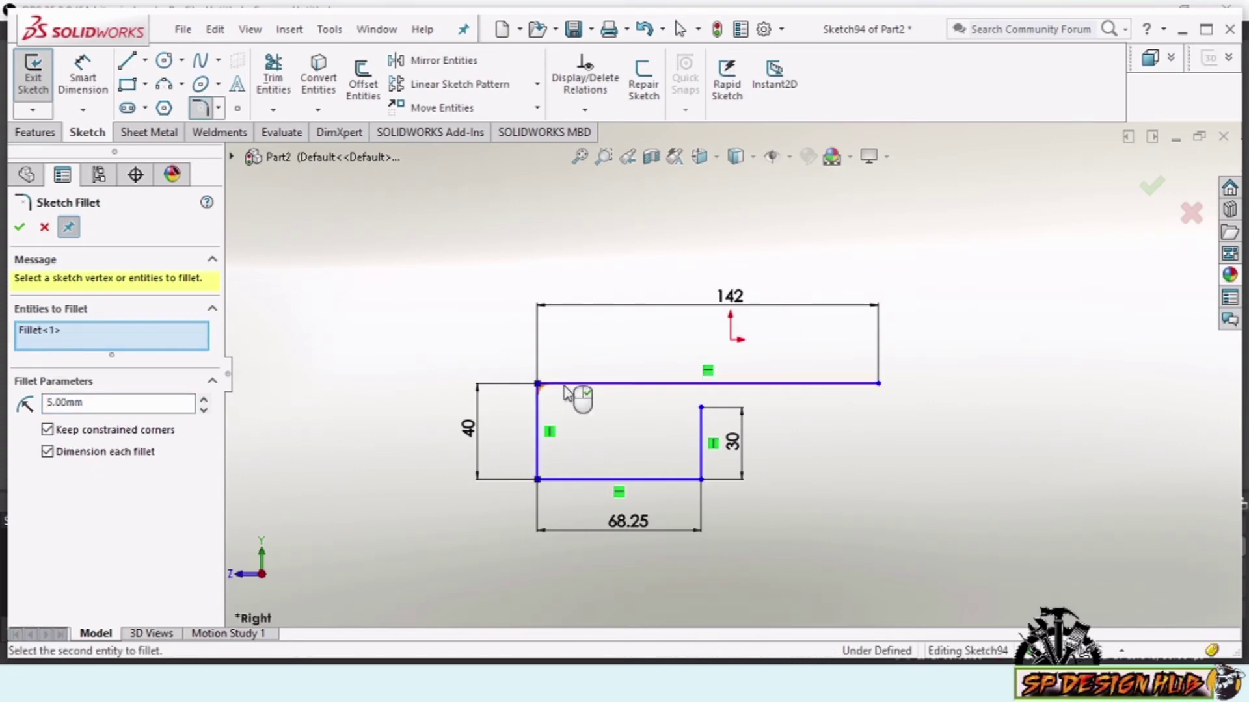
pyautogui.click(539, 478)
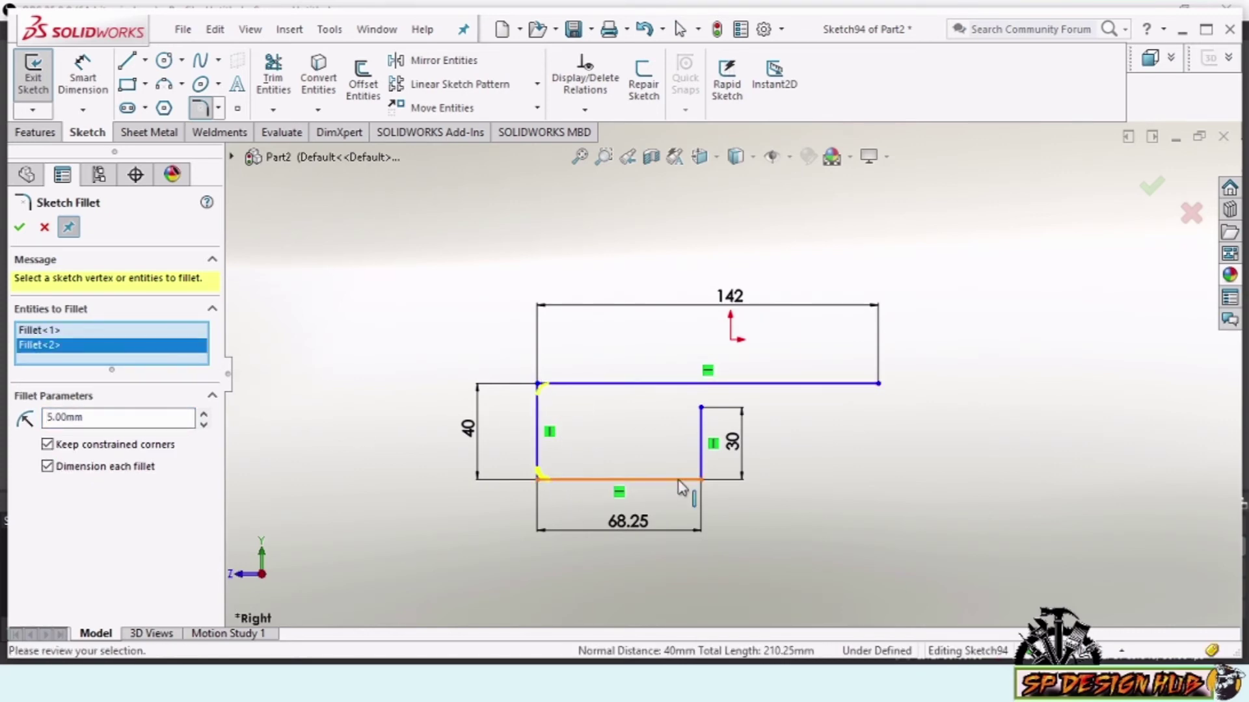
pyautogui.click(698, 477)
pyautogui.click(20, 227)
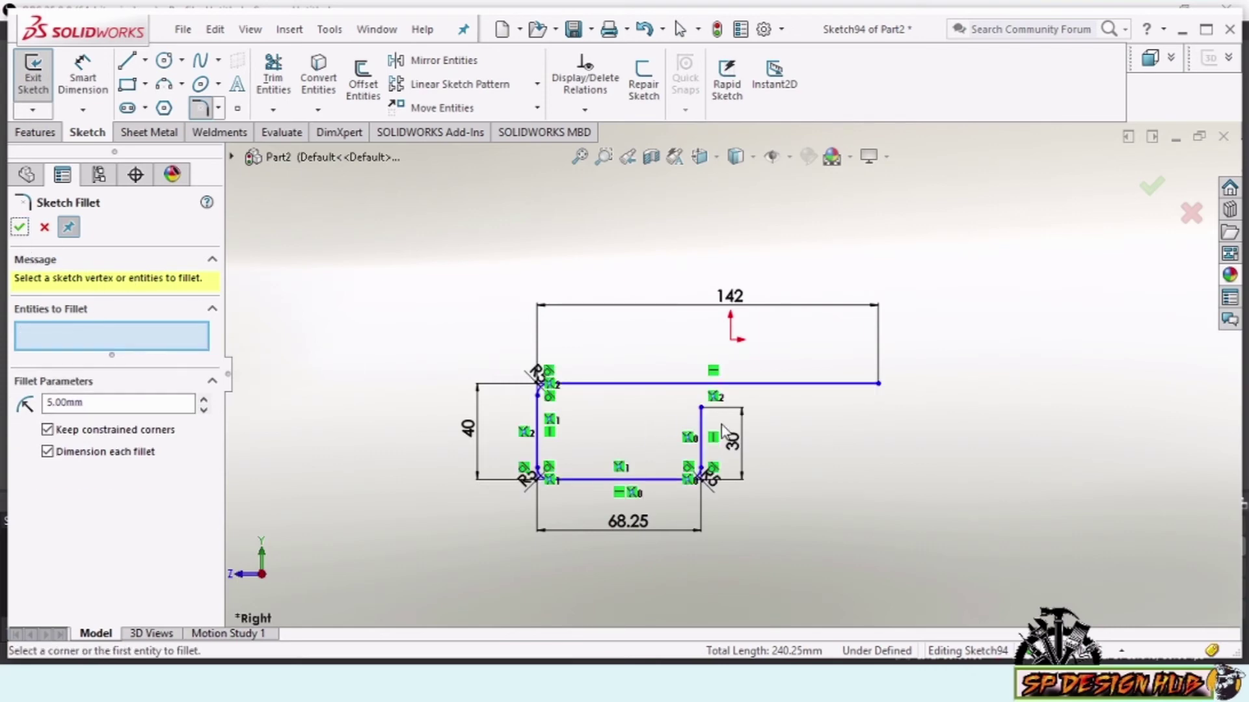
pyautogui.click(20, 225)
pyautogui.click(37, 132)
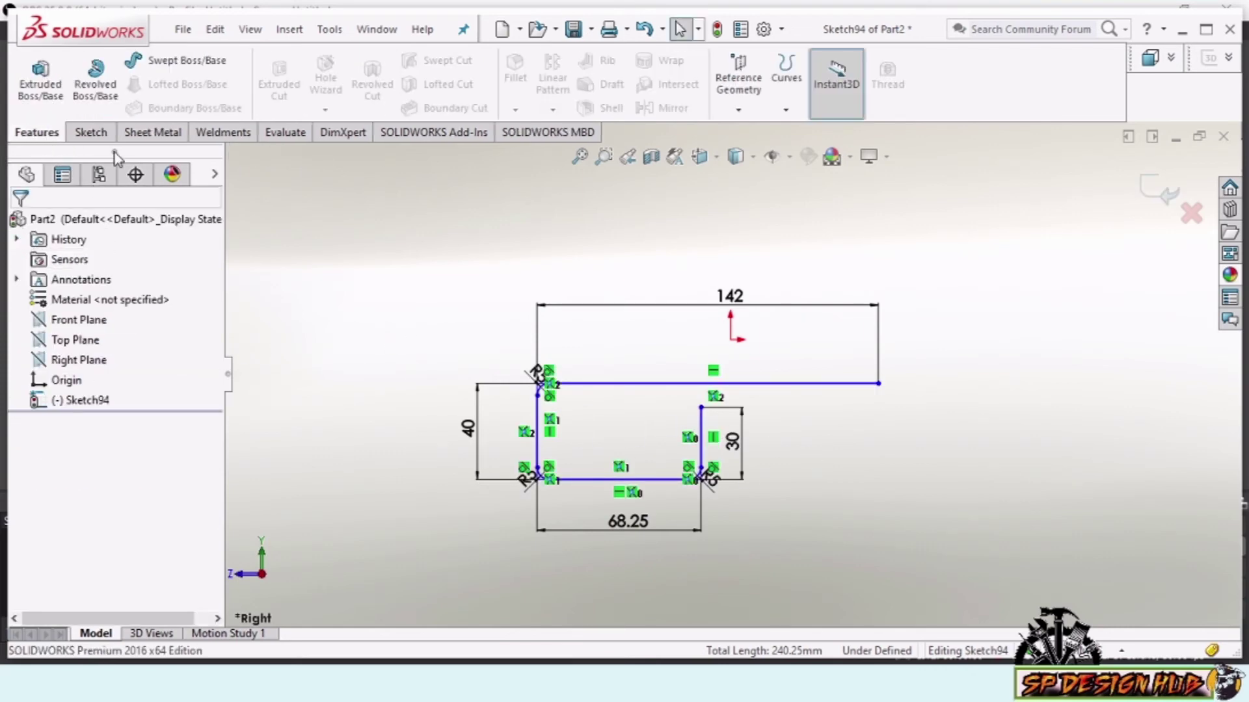
# Set up a Swept Boss with Sketch94 as path and a 10 mm circular profile
pyautogui.click(176, 62)
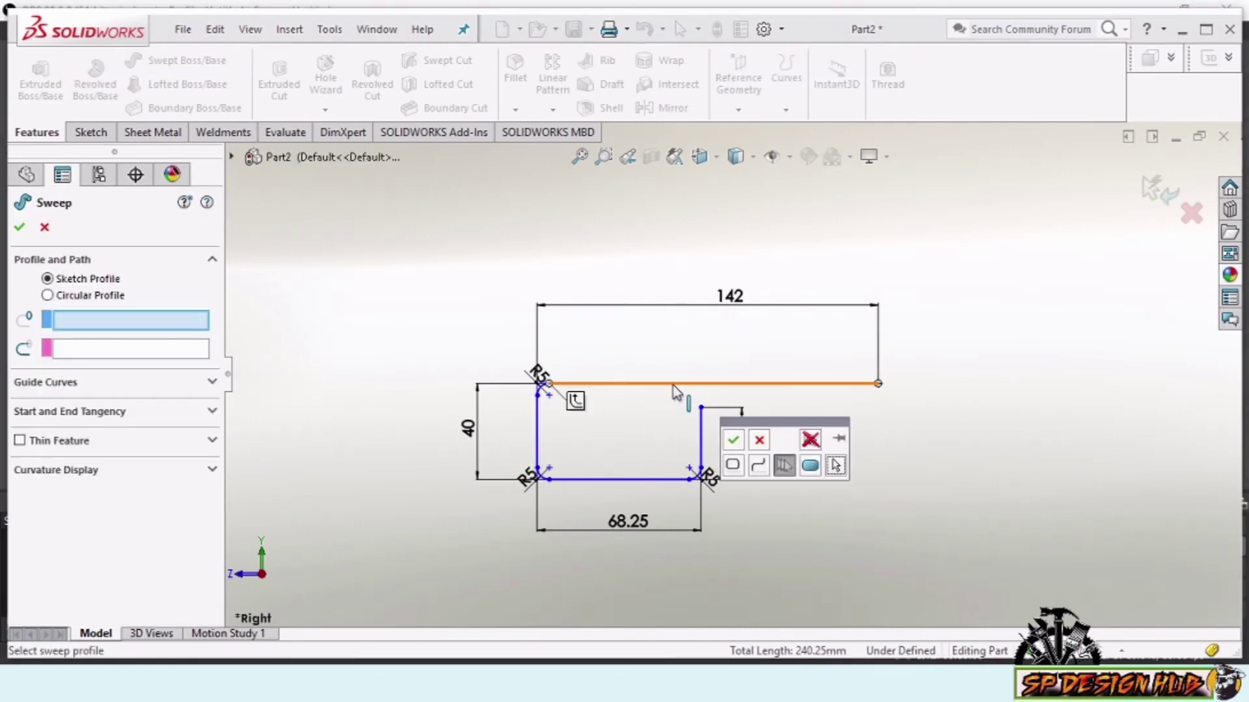
pyautogui.click(49, 233)
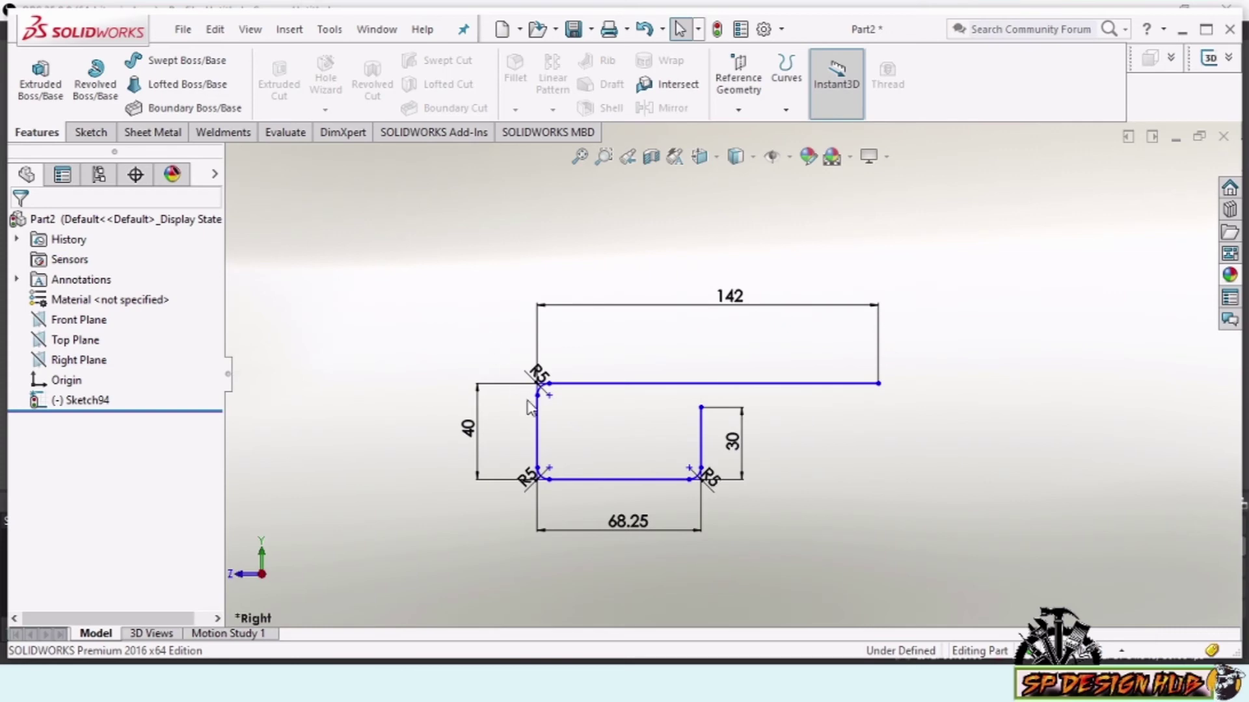
pyautogui.click(626, 388)
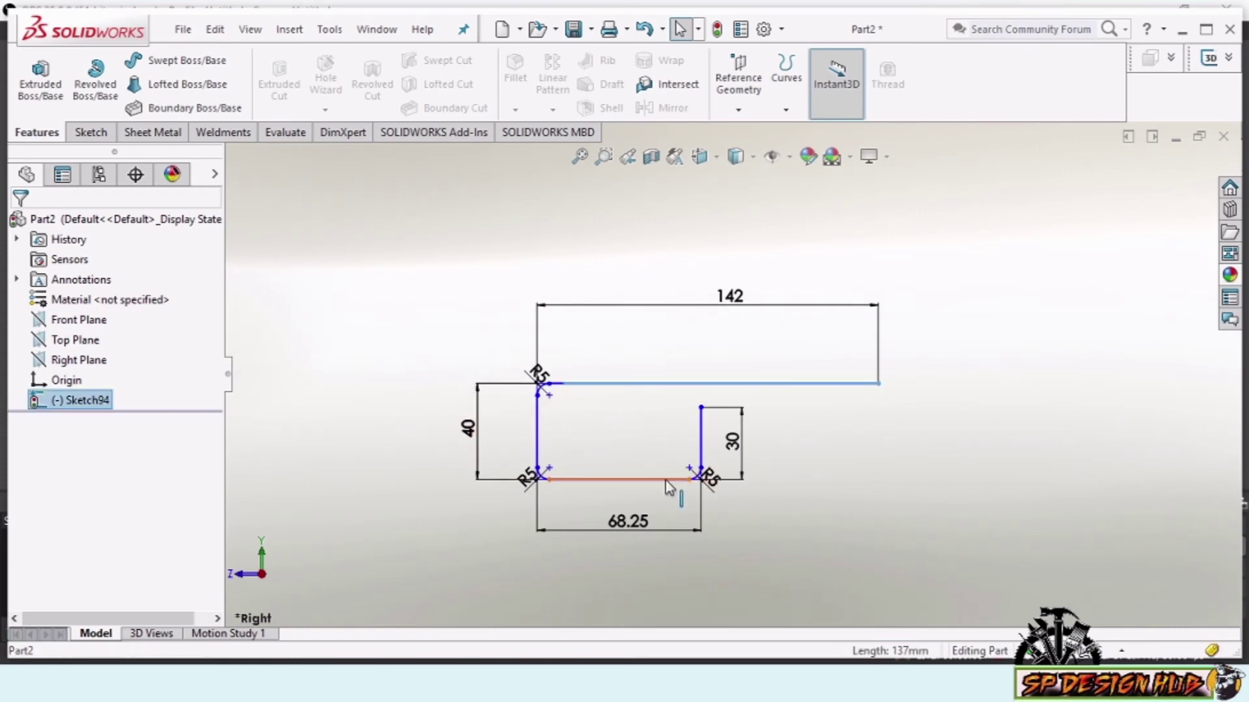
pyautogui.click(84, 402)
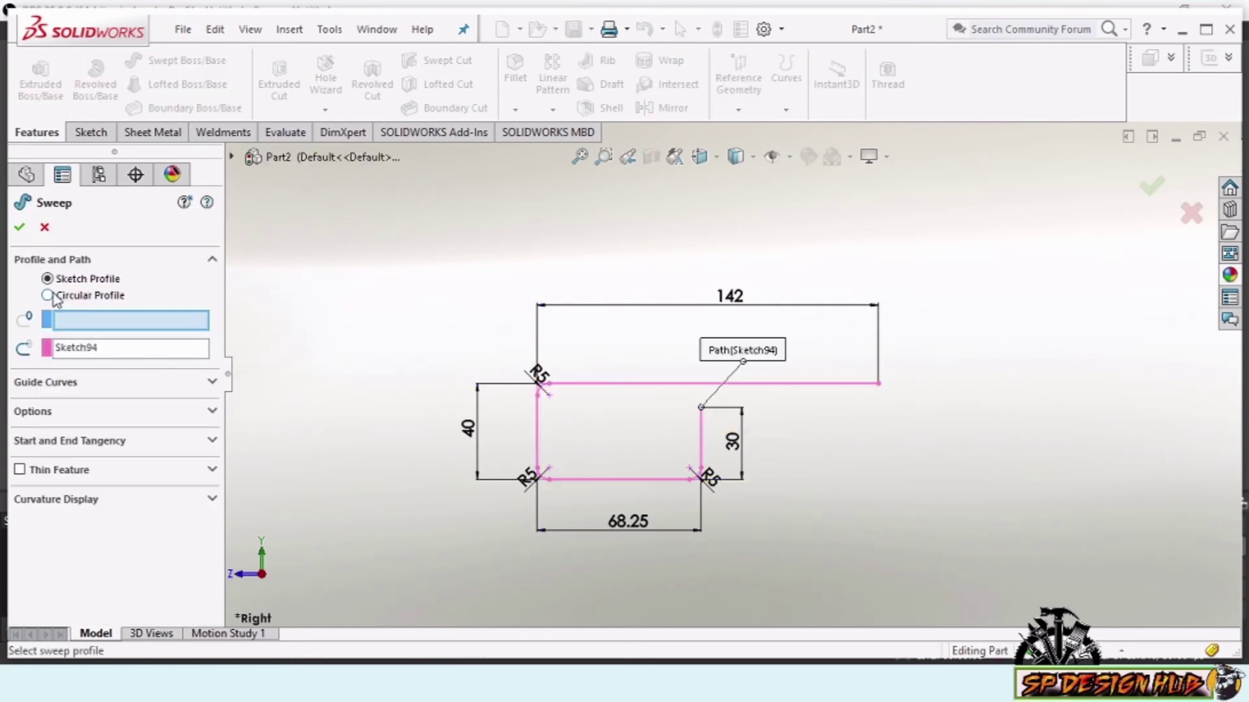
pyautogui.click(48, 296)
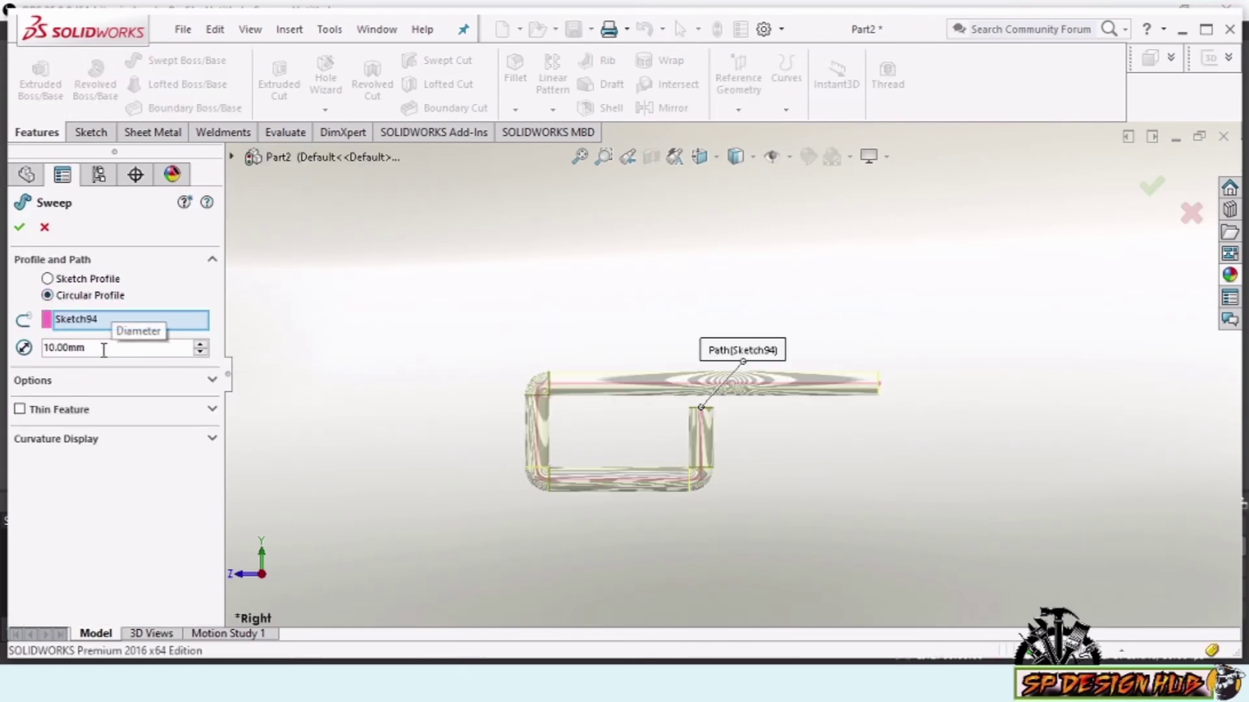
pyautogui.hotkey('alt', 'Tab')
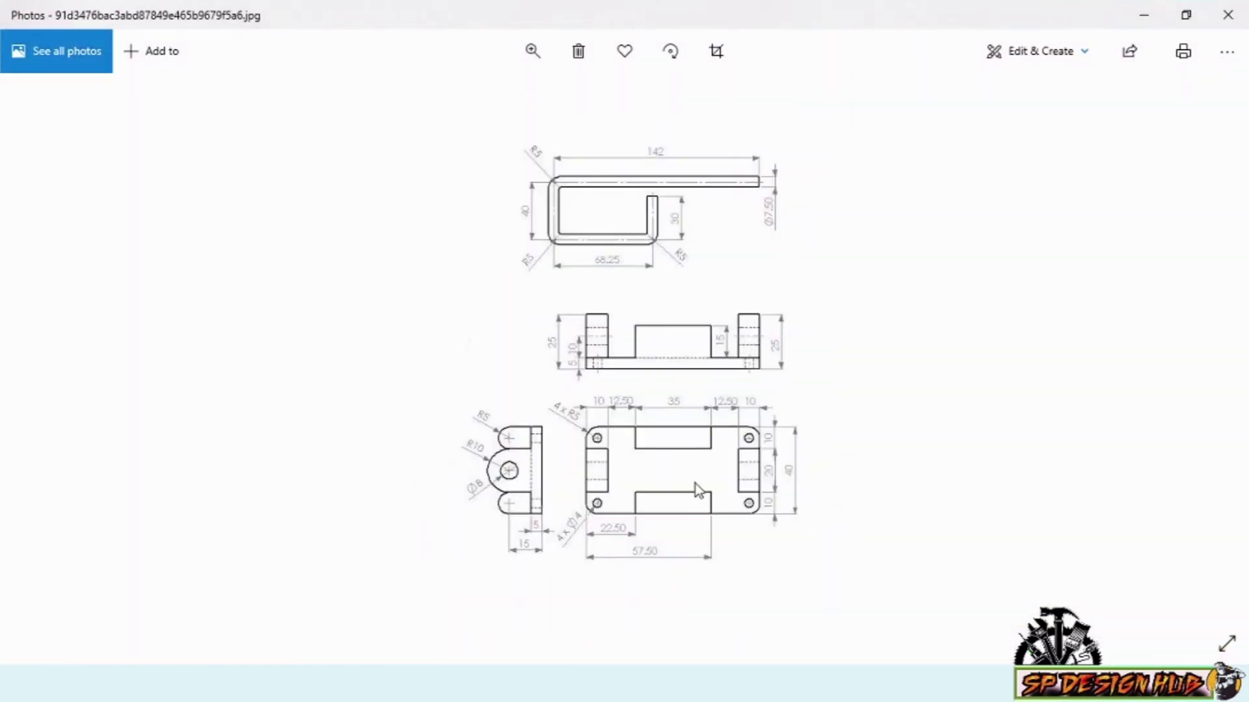
pyautogui.hotkey('alt', 'Tab')
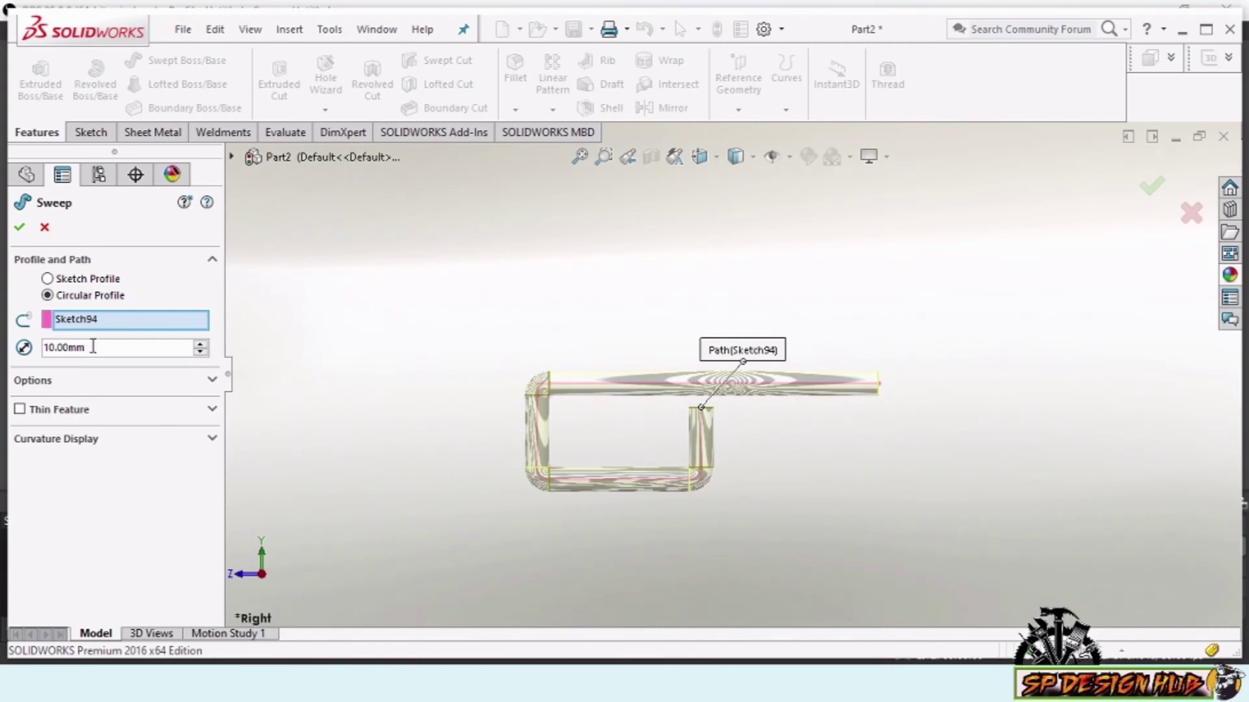
# Set the circular profile to 7.50 mm diameter, complete Sweep3, and orbit the rod
pyautogui.write('7.50')
pyautogui.press('Return')
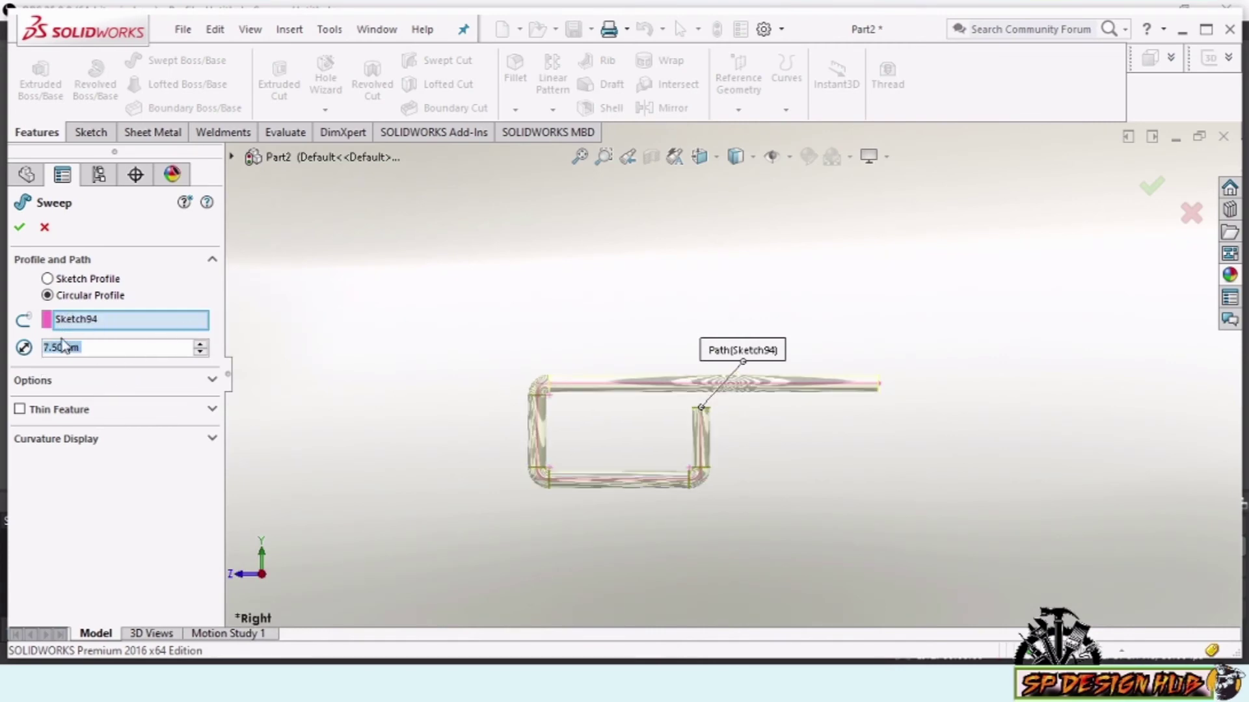
pyautogui.click(19, 227)
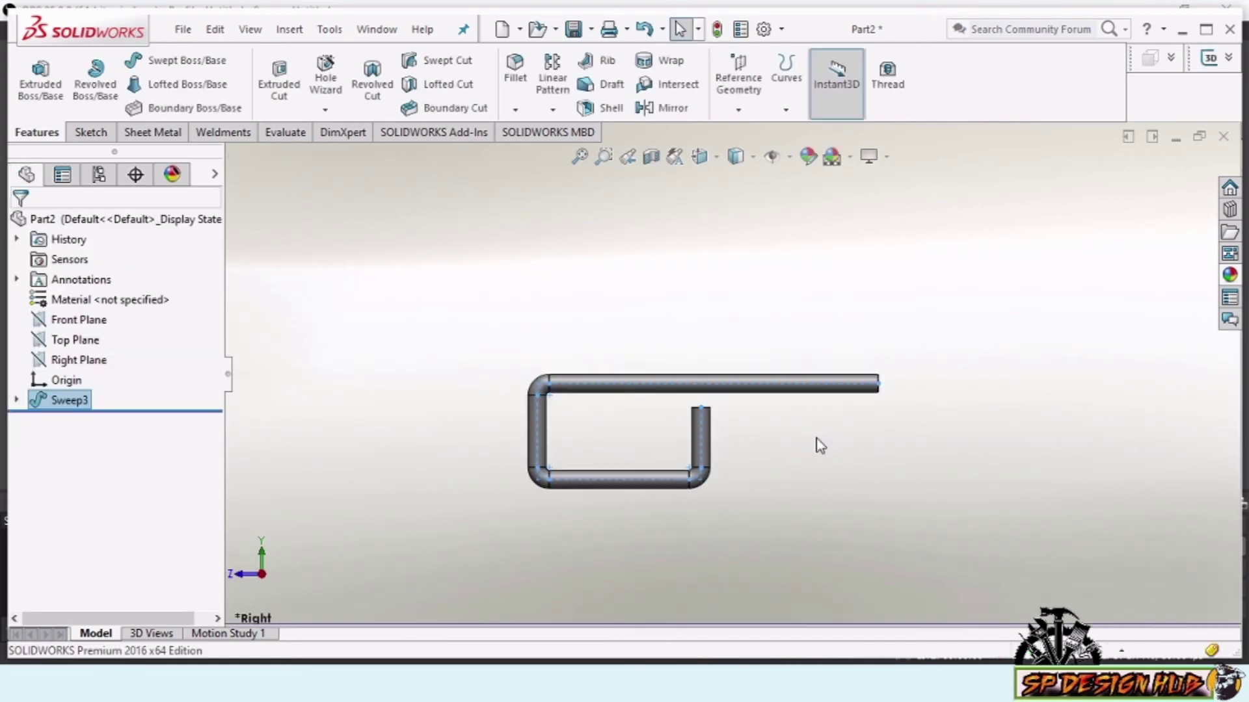
pyautogui.moveTo(839, 436)
pyautogui.mouseDown(button='middle')
pyautogui.moveTo(878, 435)
pyautogui.moveTo(897, 474)
pyautogui.moveTo(716, 446)
pyautogui.moveTo(635, 409)
pyautogui.moveTo(677, 466)
pyautogui.moveTo(853, 416)
pyautogui.moveTo(729, 393)
pyautogui.moveTo(856, 459)
pyautogui.moveTo(886, 454)
pyautogui.moveTo(869, 357)
pyautogui.moveTo(581, 384)
pyautogui.mouseUp(button='middle')
# Use Save As to store the bent rod as Part2 in the ex 36 folder
pyautogui.click(184, 30)
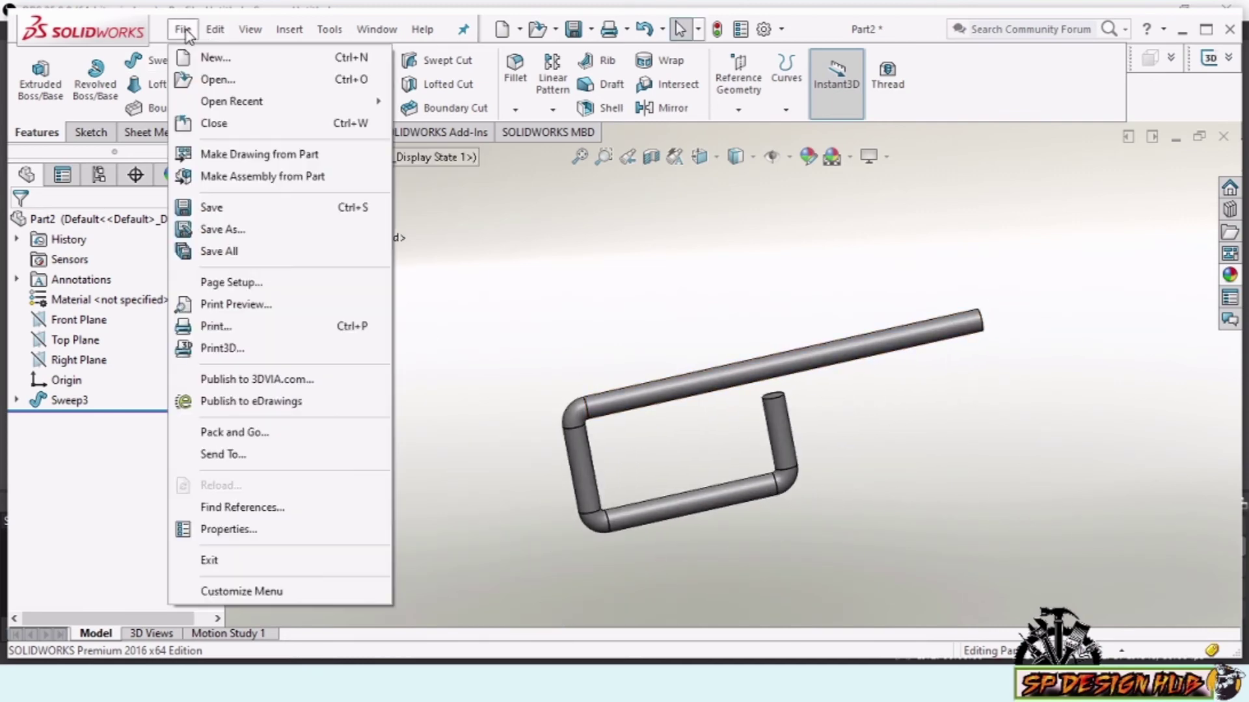
pyautogui.click(238, 230)
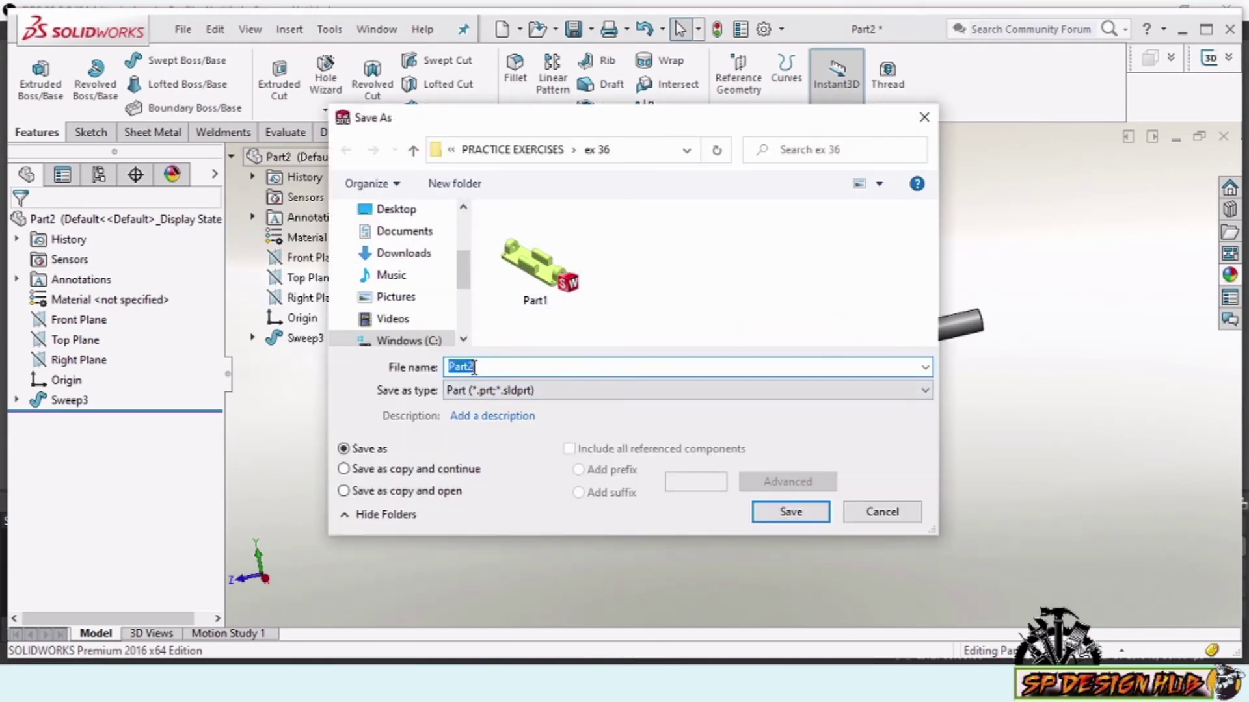
pyautogui.click(798, 511)
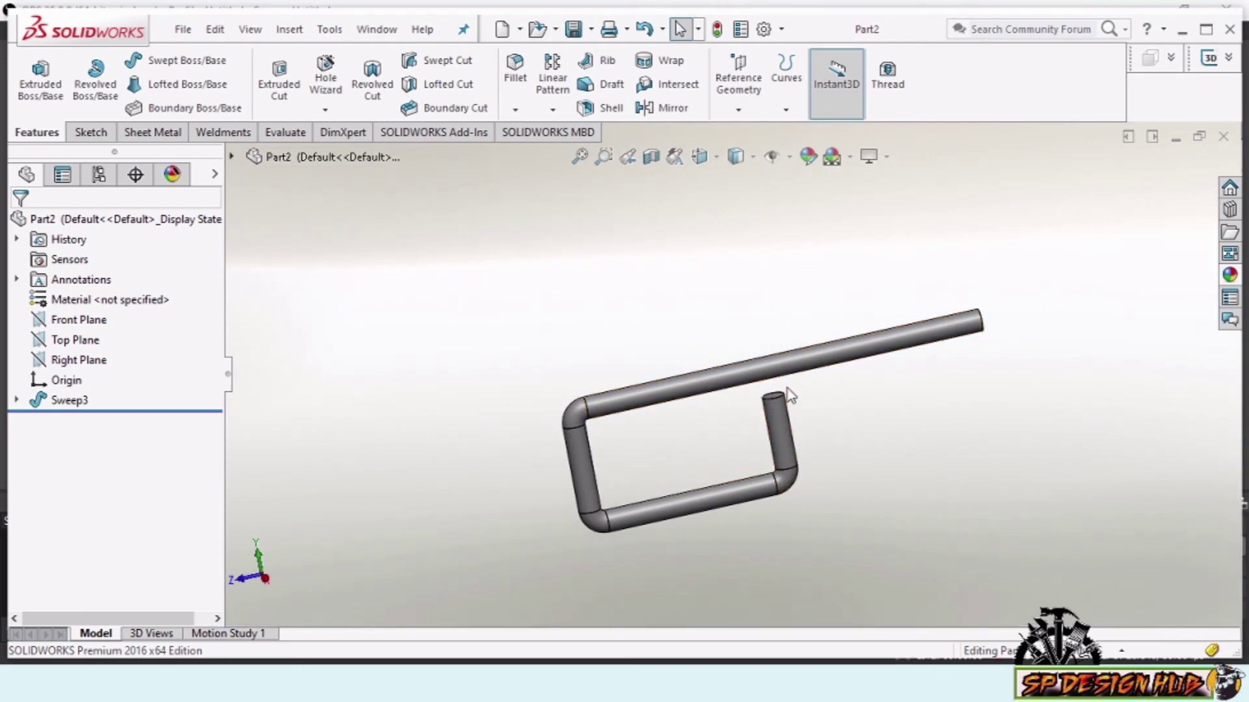
# Create a new assembly and place Part1 from the open documents as its fixed base
pyautogui.click(506, 30)
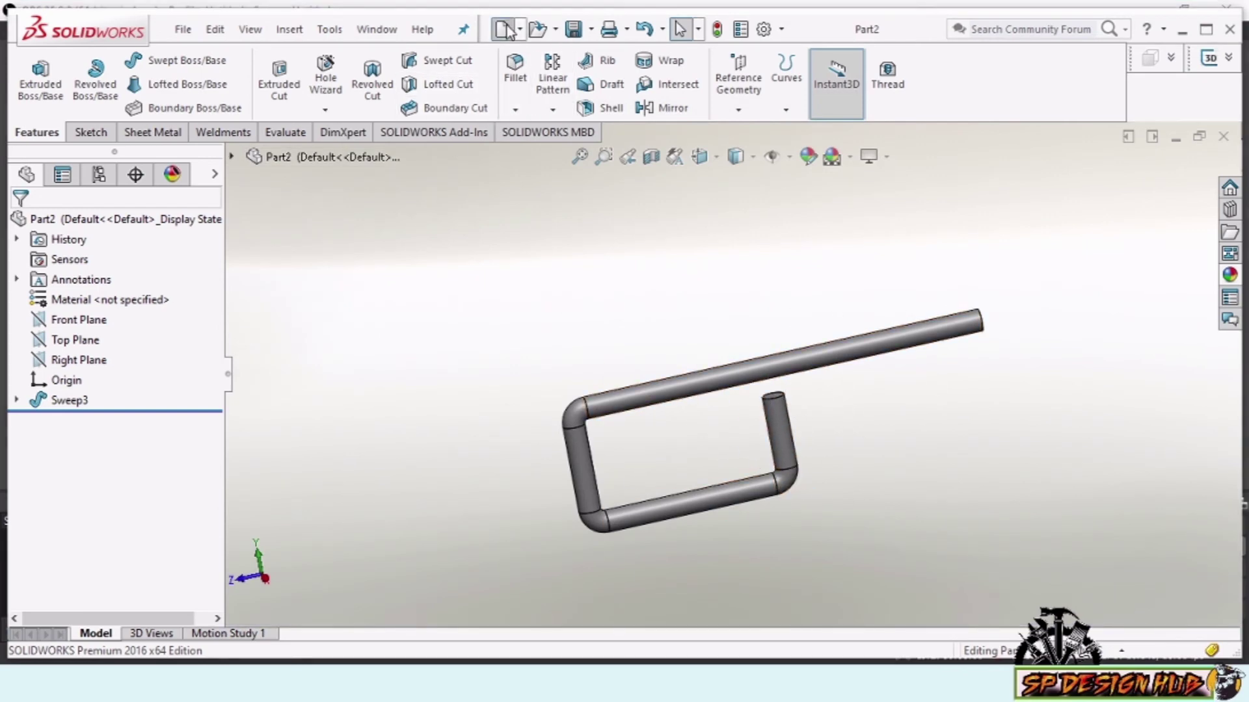
pyautogui.click(337, 178)
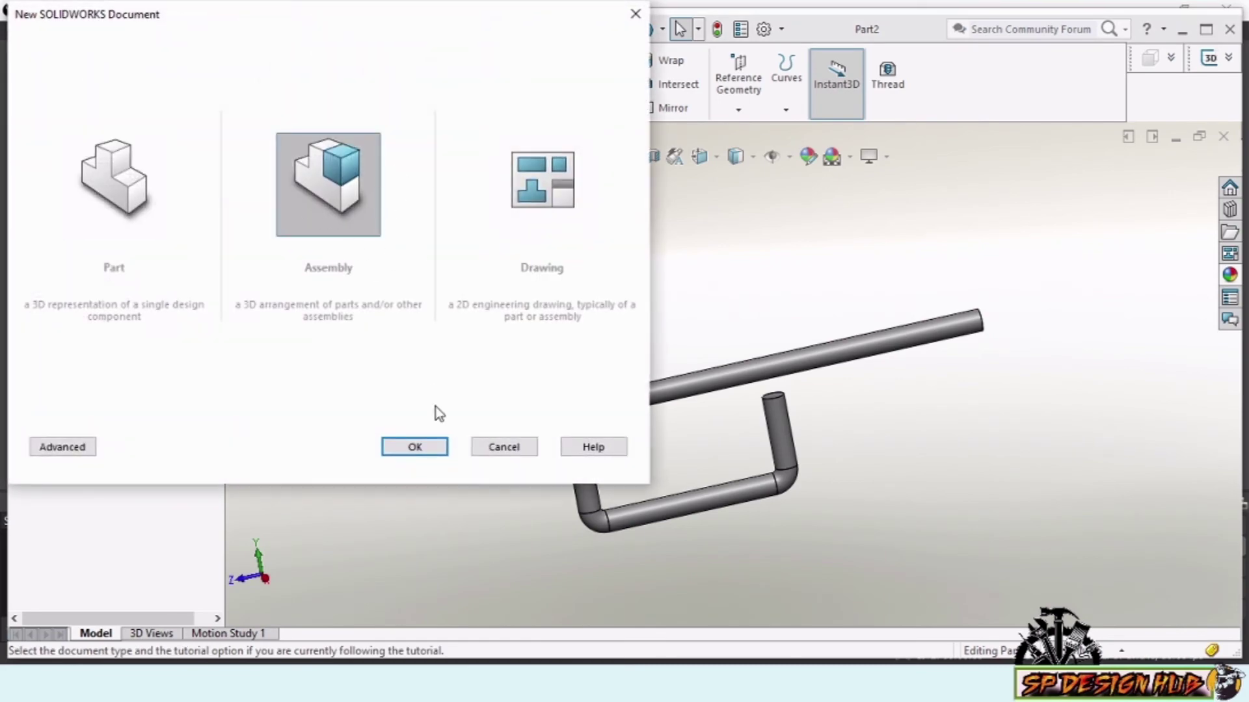
pyautogui.click(416, 447)
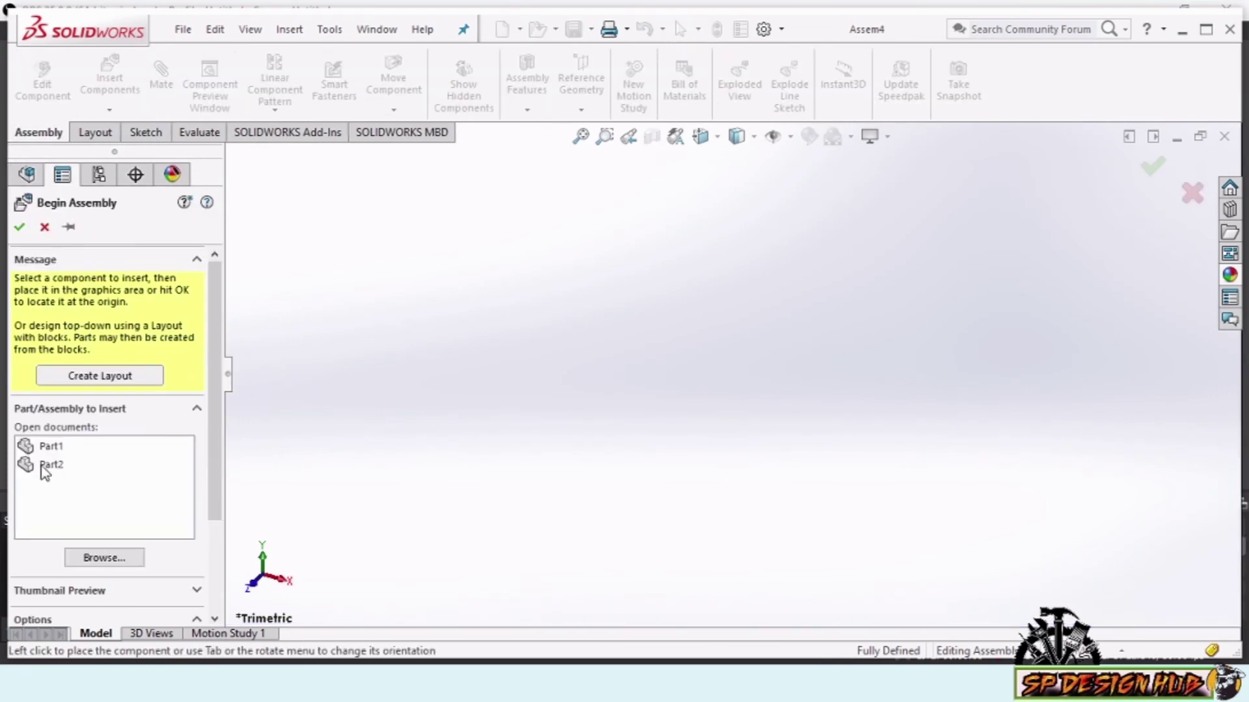
pyautogui.click(51, 448)
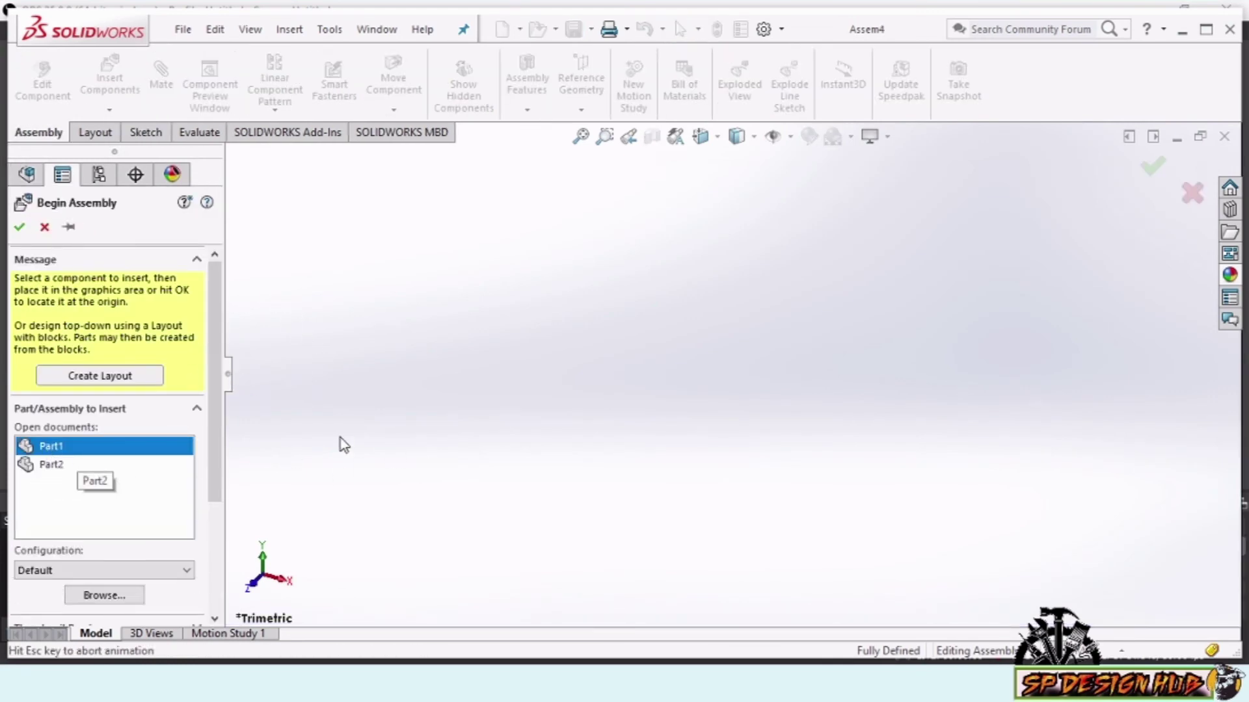
pyautogui.scroll(3, 521, 421)
pyautogui.scroll(2, 540, 420)
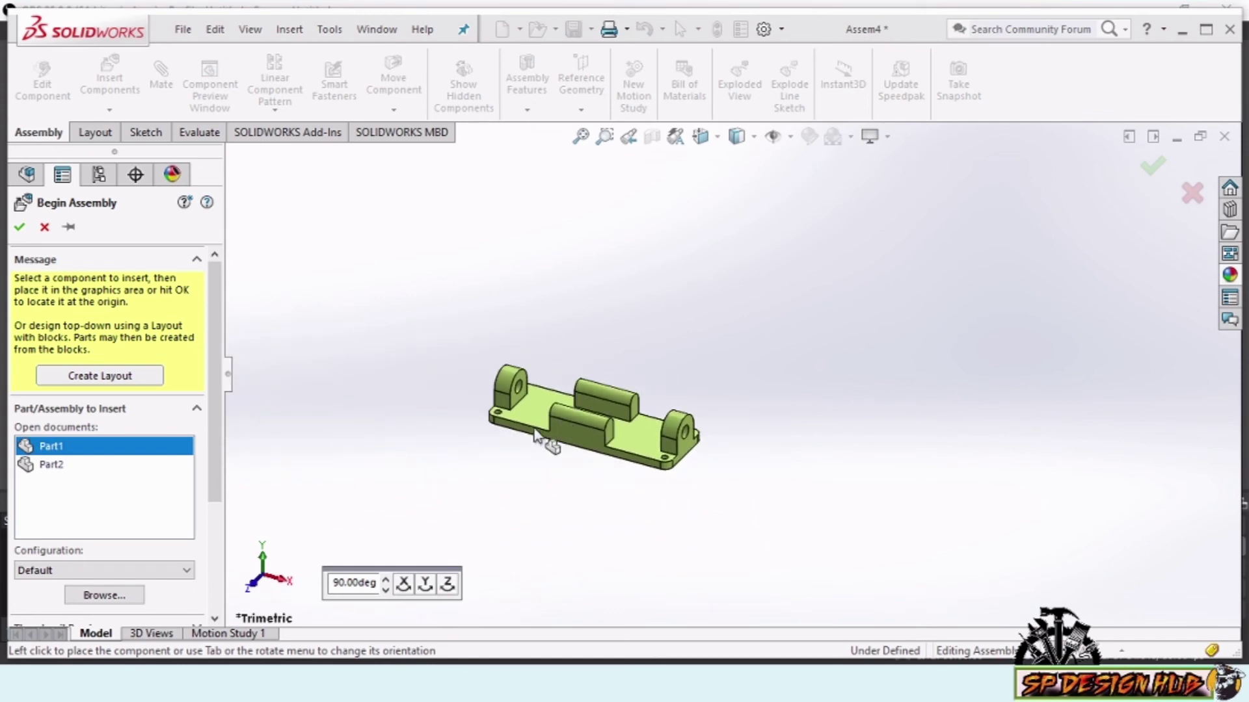
pyautogui.click(718, 346)
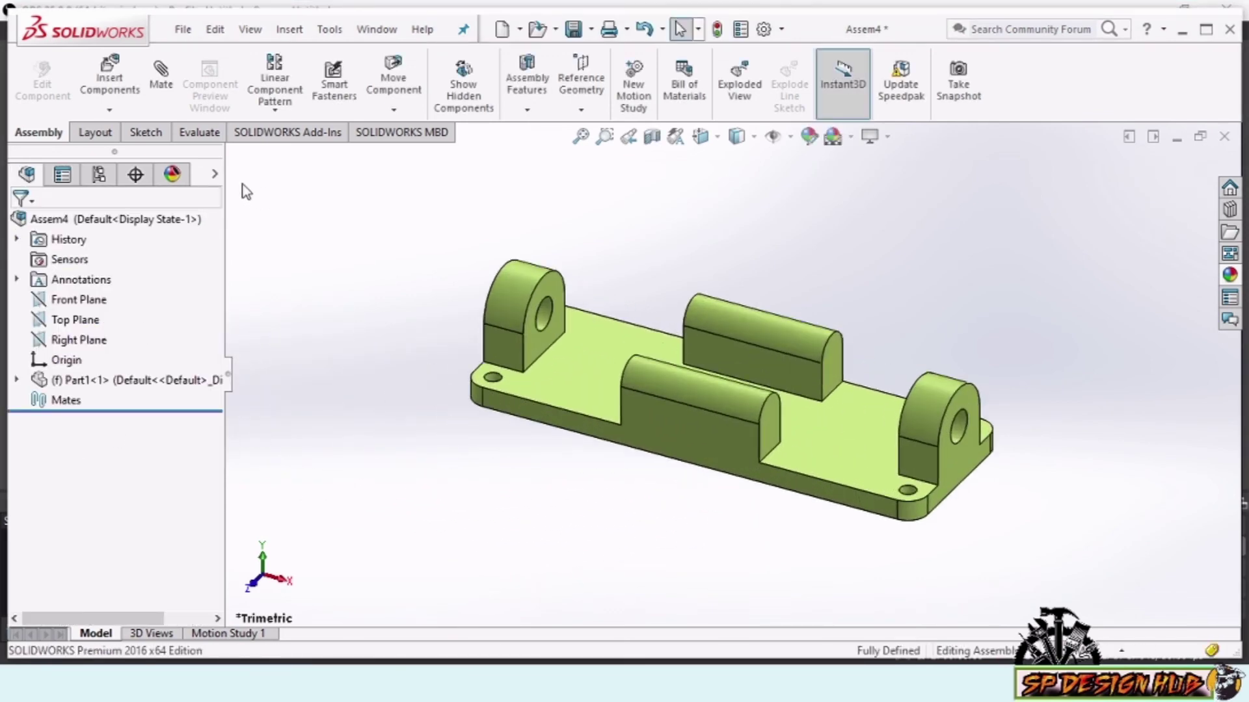
# Insert another component, choosing the Part2 rod handle
pyautogui.click(110, 79)
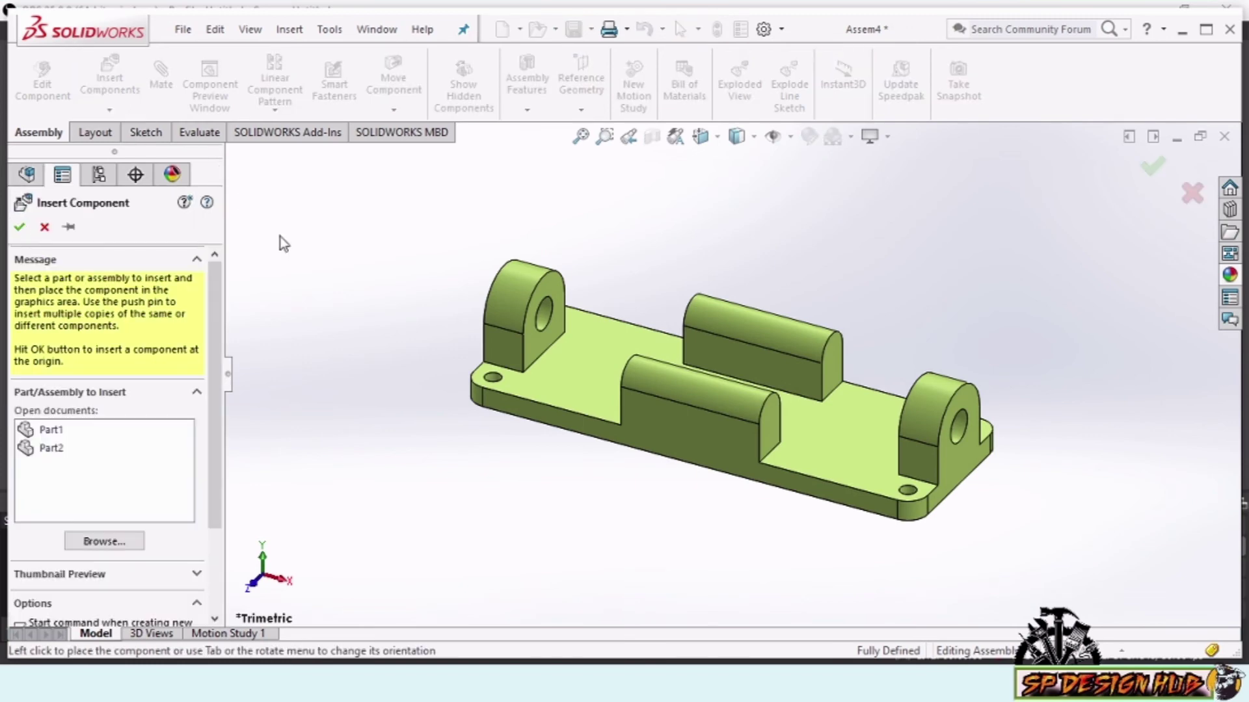
pyautogui.click(42, 454)
pyautogui.scroll(2, 481, 377)
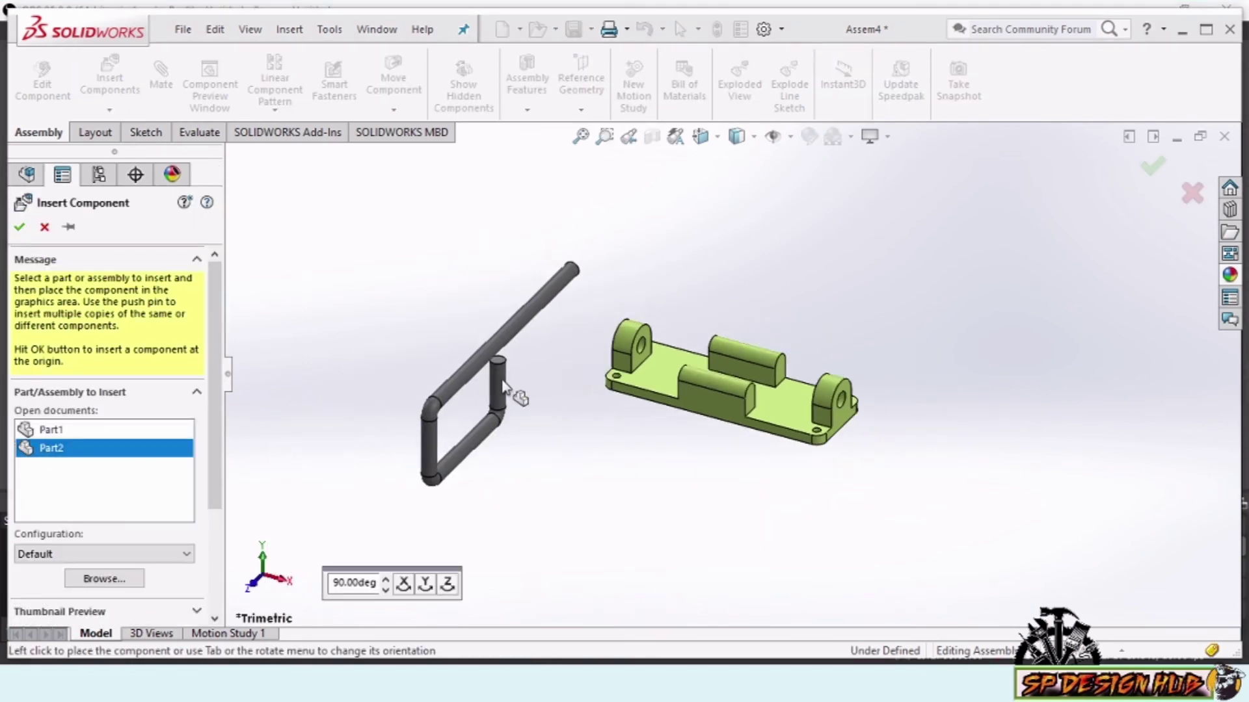
pyautogui.scroll(2, 504, 387)
pyautogui.moveTo(662, 447)
pyautogui.mouseDown(button='middle')
pyautogui.moveTo(642, 377)
pyautogui.moveTo(852, 390)
pyautogui.moveTo(621, 419)
pyautogui.mouseUp(button='middle')
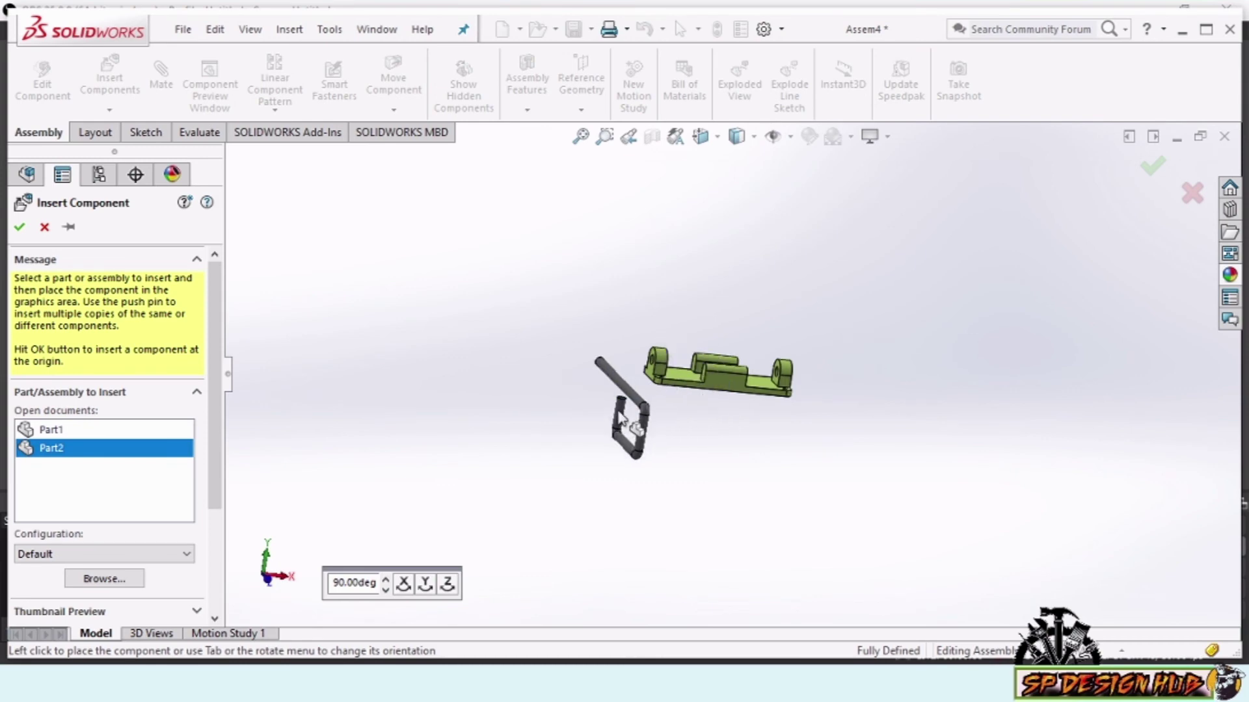
# Rotate the Part2 preview in 90° steps about the X, Y and Z axes
pyautogui.click(425, 584)
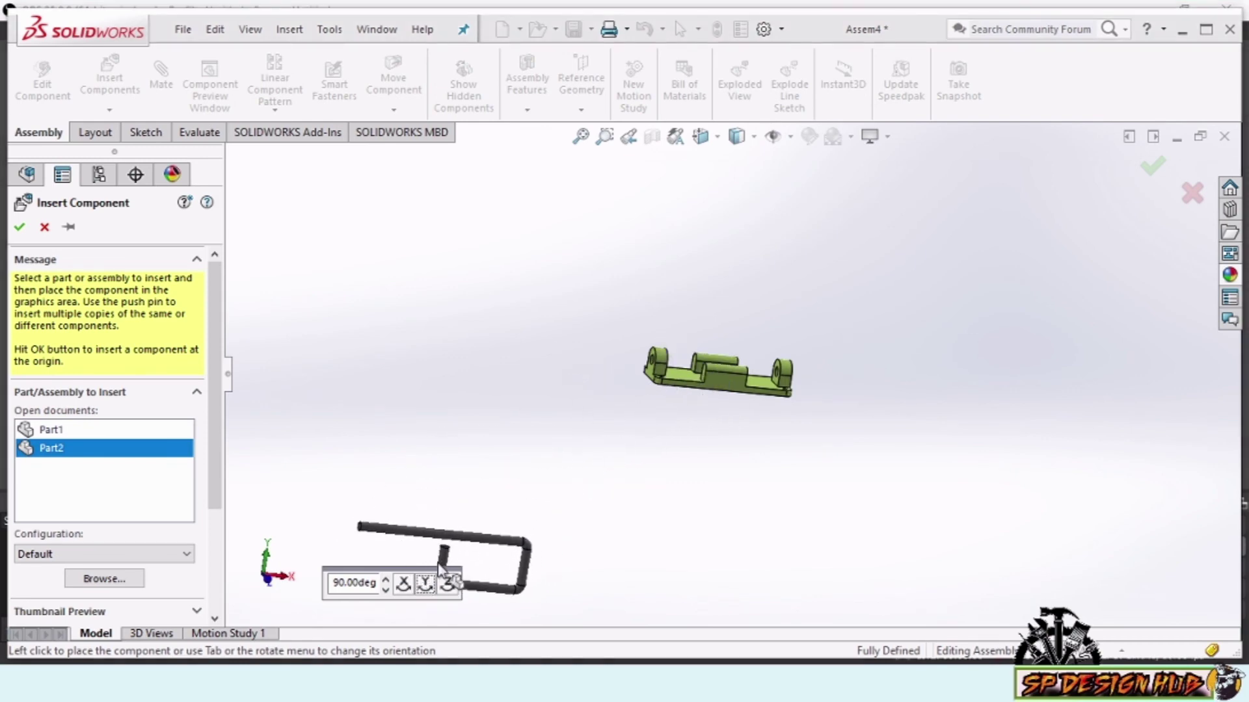
pyautogui.click(430, 587)
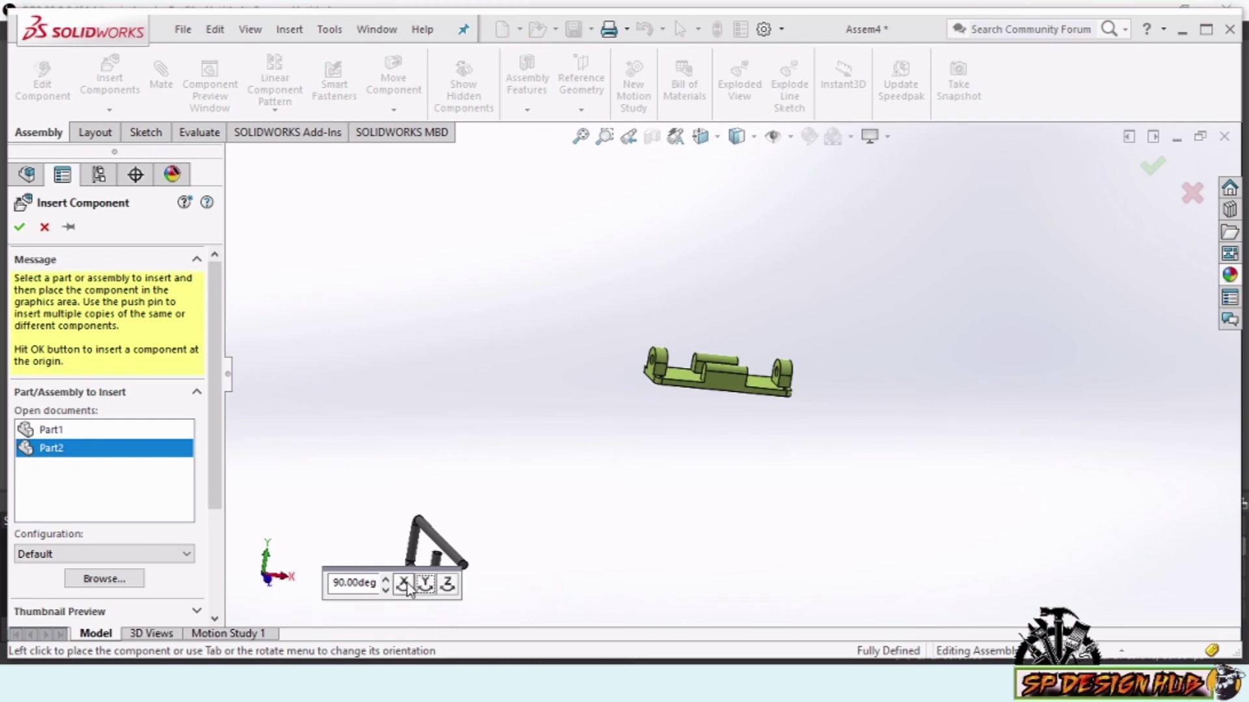
pyautogui.click(404, 584)
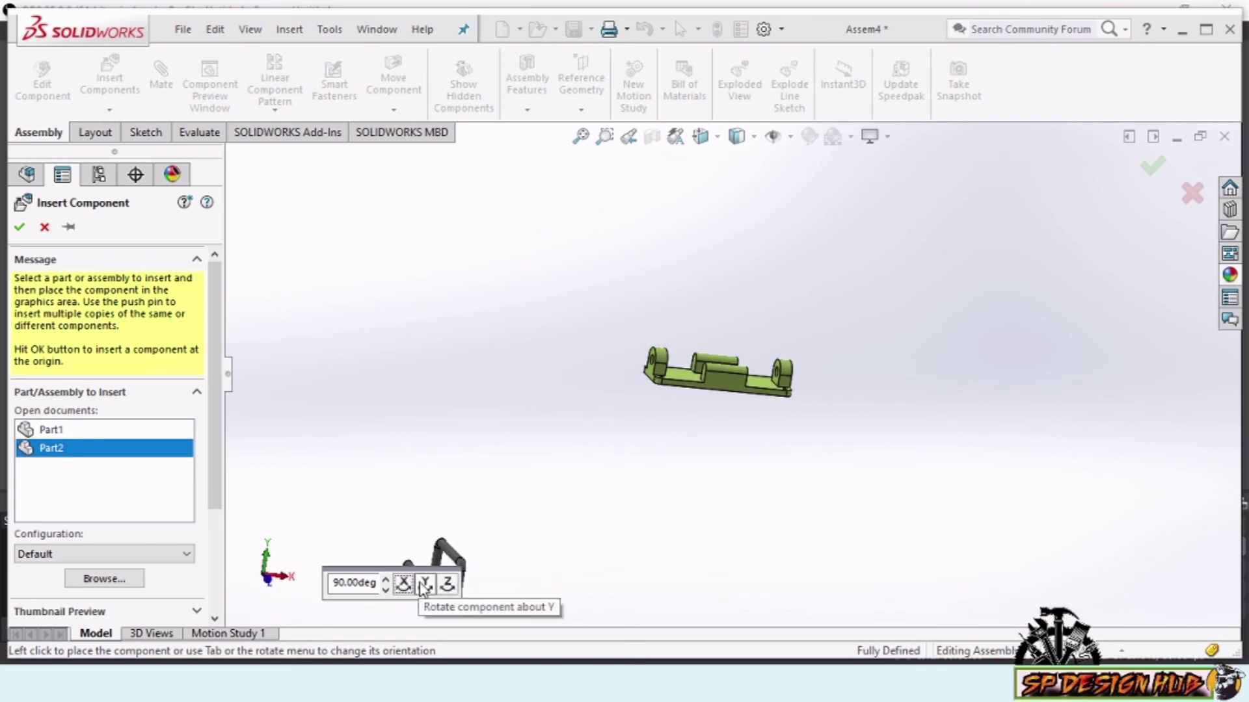
pyautogui.click(425, 586)
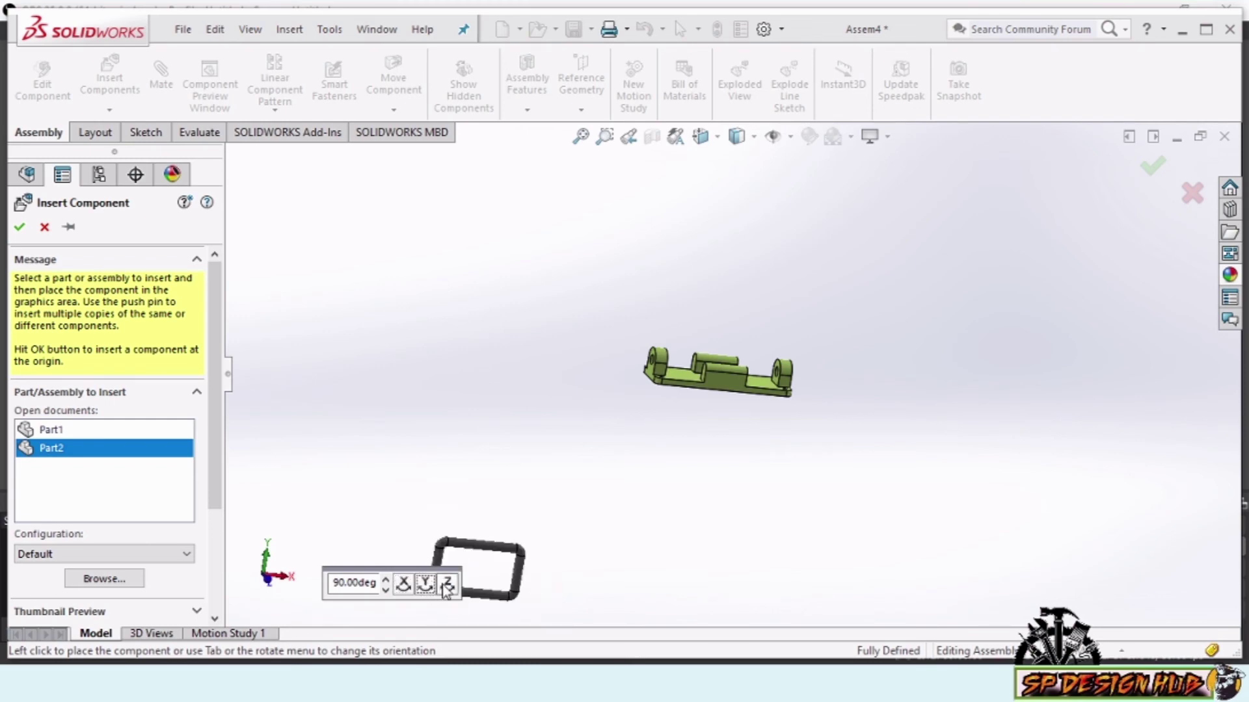
pyautogui.click(447, 586)
pyautogui.click(446, 586)
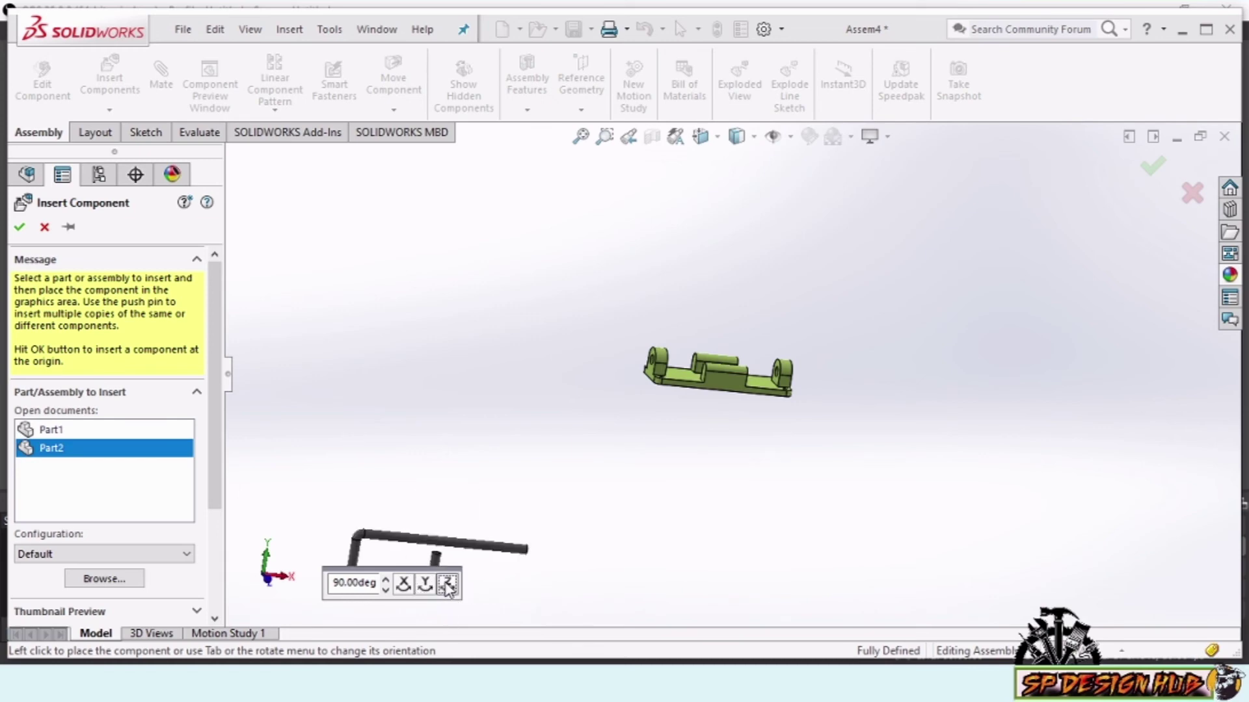
pyautogui.click(426, 586)
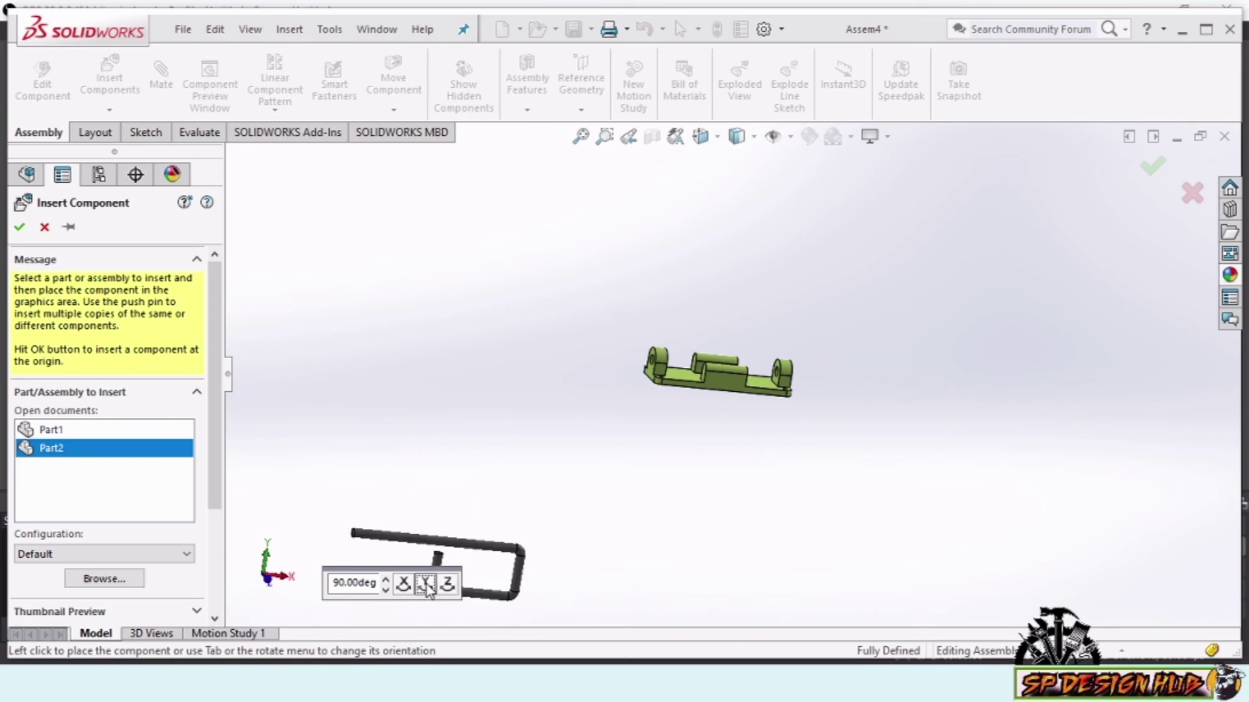
pyautogui.click(404, 586)
pyautogui.click(406, 586)
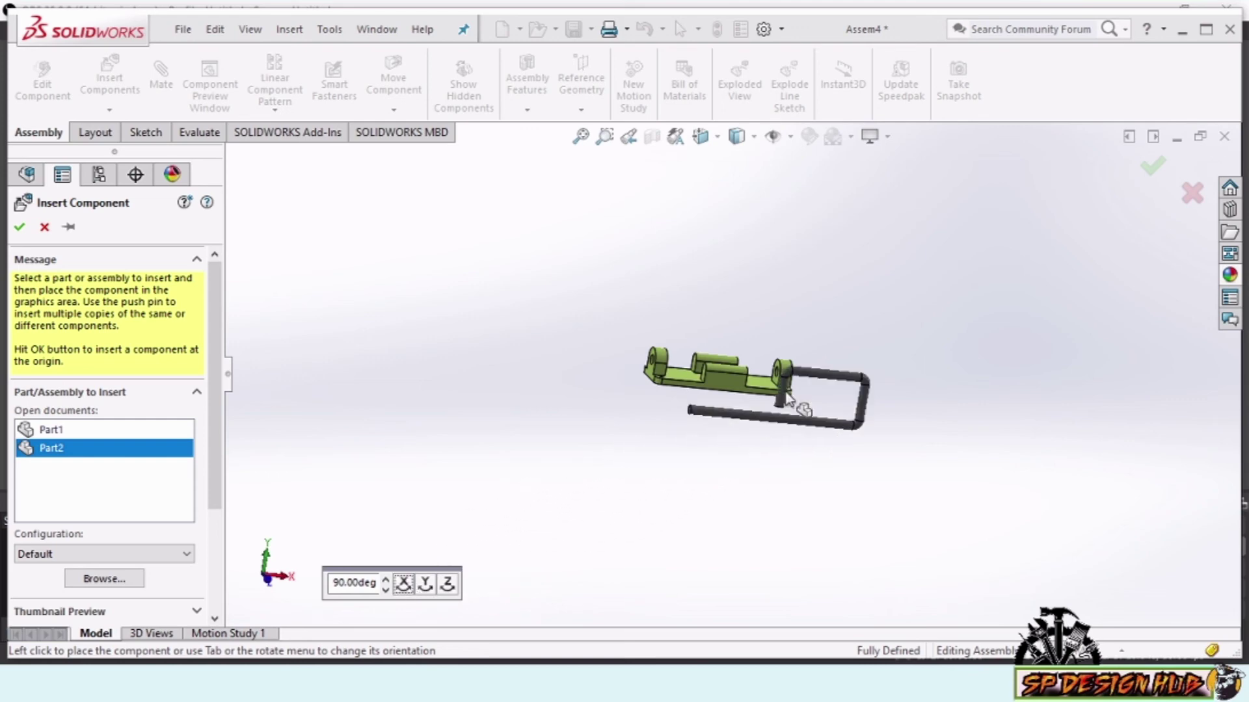
# Finish orienting the handle about X and Y, then drop it beside the base
pyautogui.scroll(-2, 793, 400)
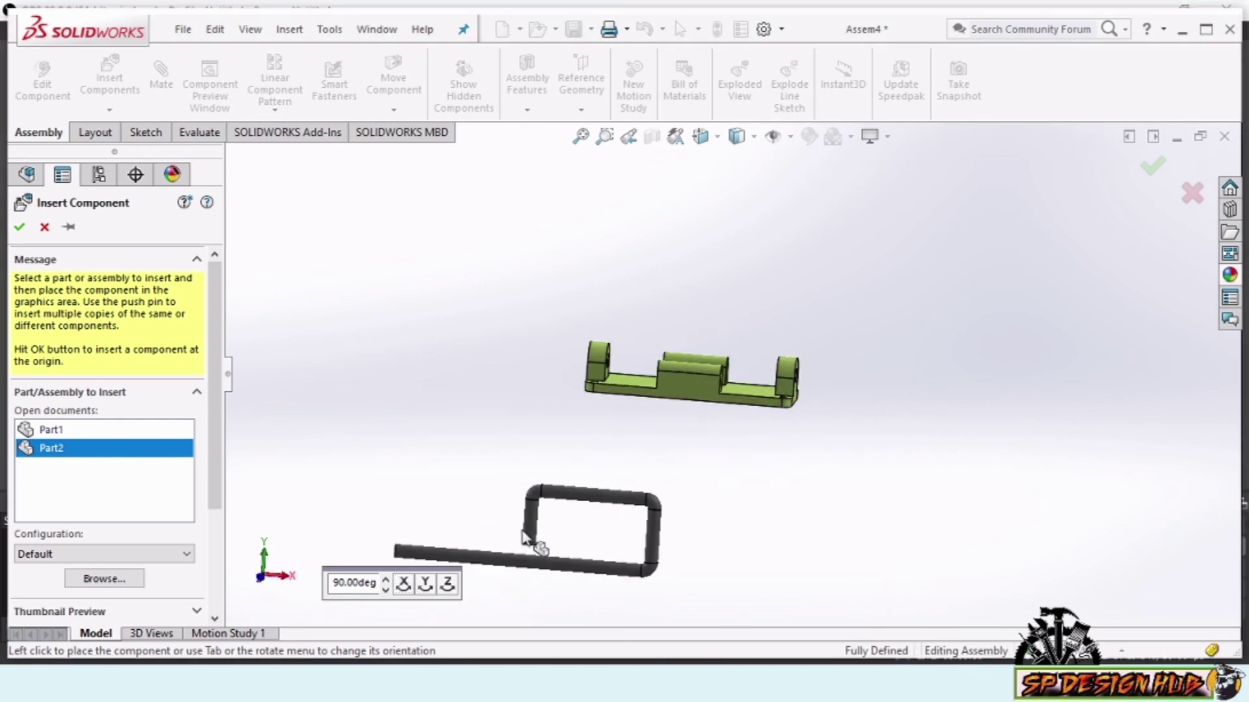
pyautogui.click(404, 585)
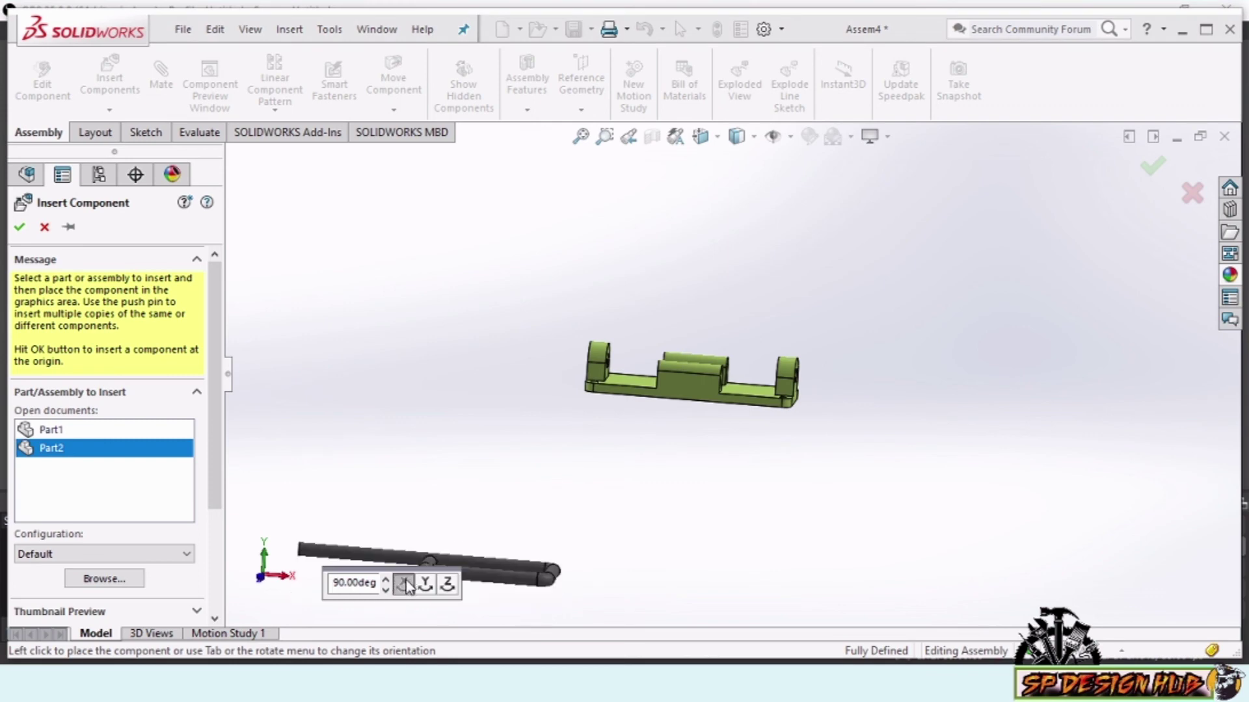
pyautogui.click(404, 584)
pyautogui.click(404, 585)
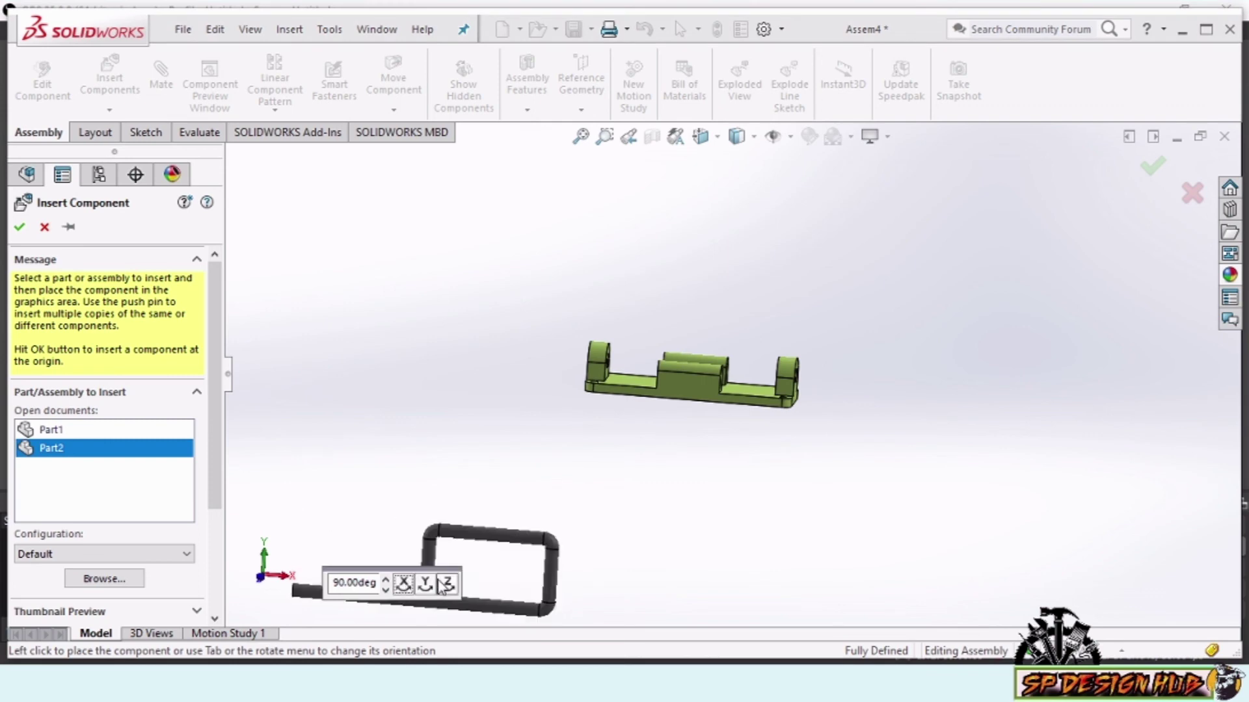
pyautogui.click(426, 585)
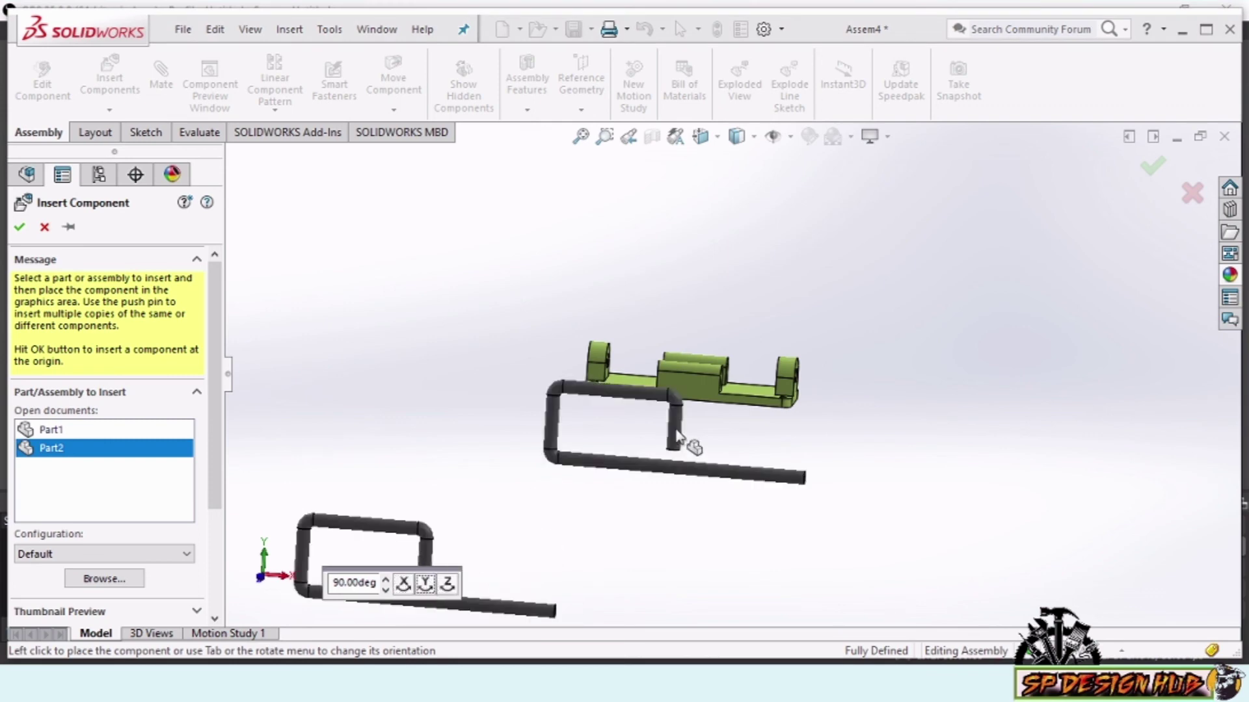
pyautogui.scroll(3, 676, 403)
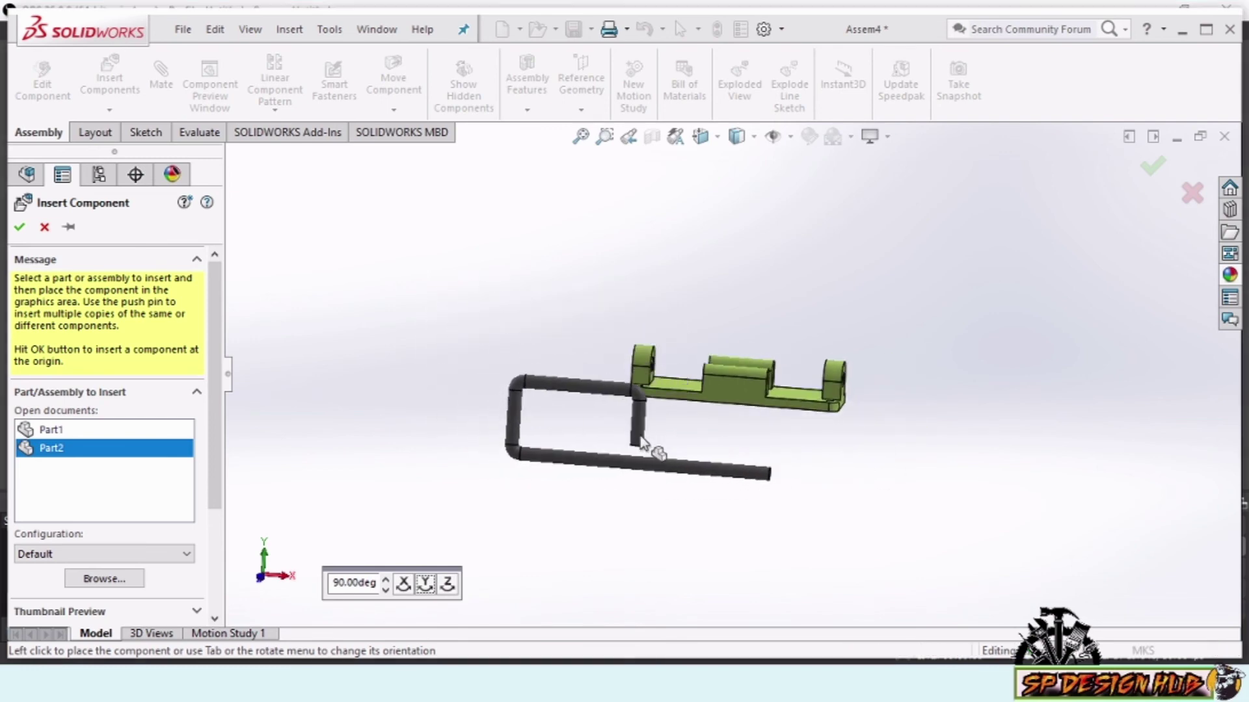
pyautogui.moveTo(646, 440); pyautogui.dragTo(633, 508, button='middle')
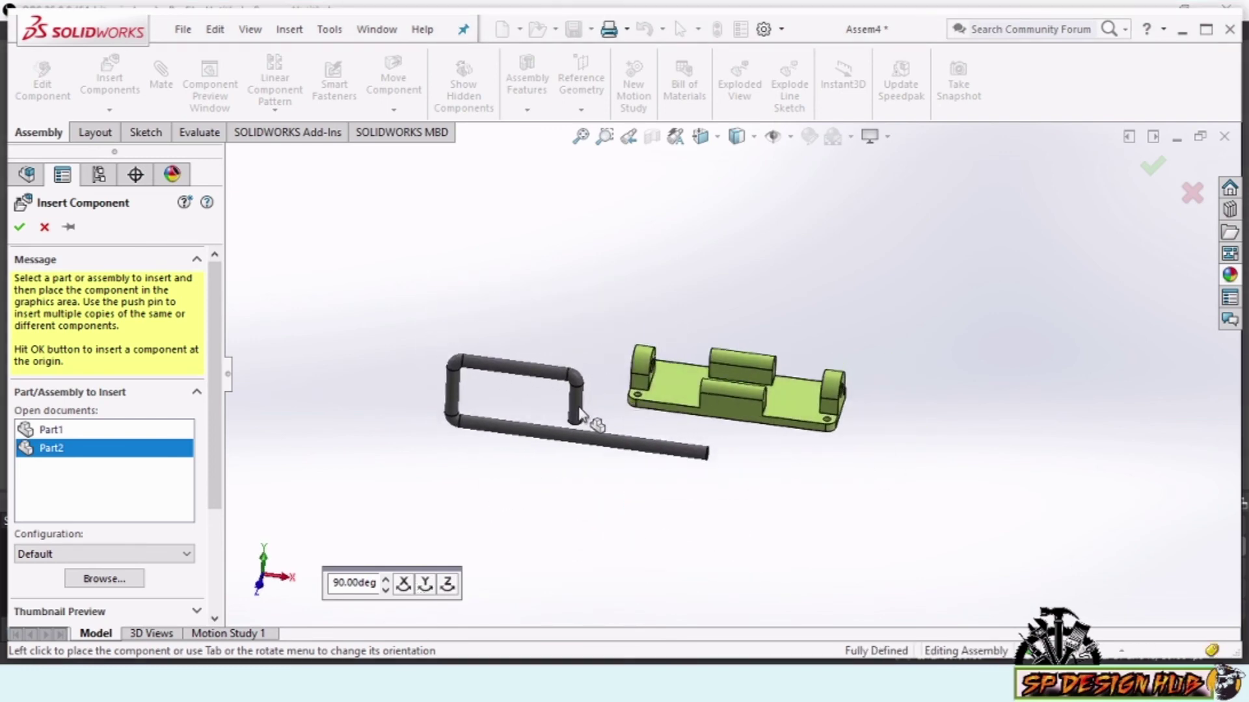
pyautogui.click(587, 413)
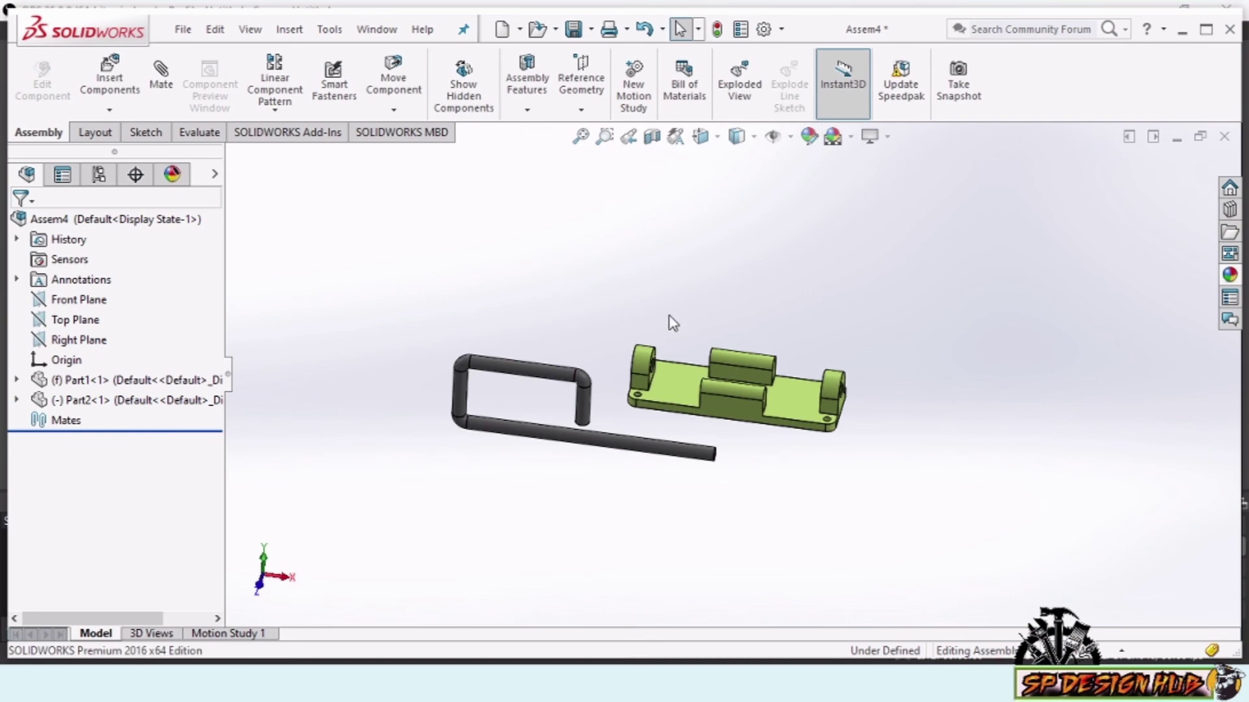
# Show temporary axes and mate the rod's long leg concentric with a base hinge hole
pyautogui.scroll(2, 687, 355)
pyautogui.scroll(-2, 686, 355)
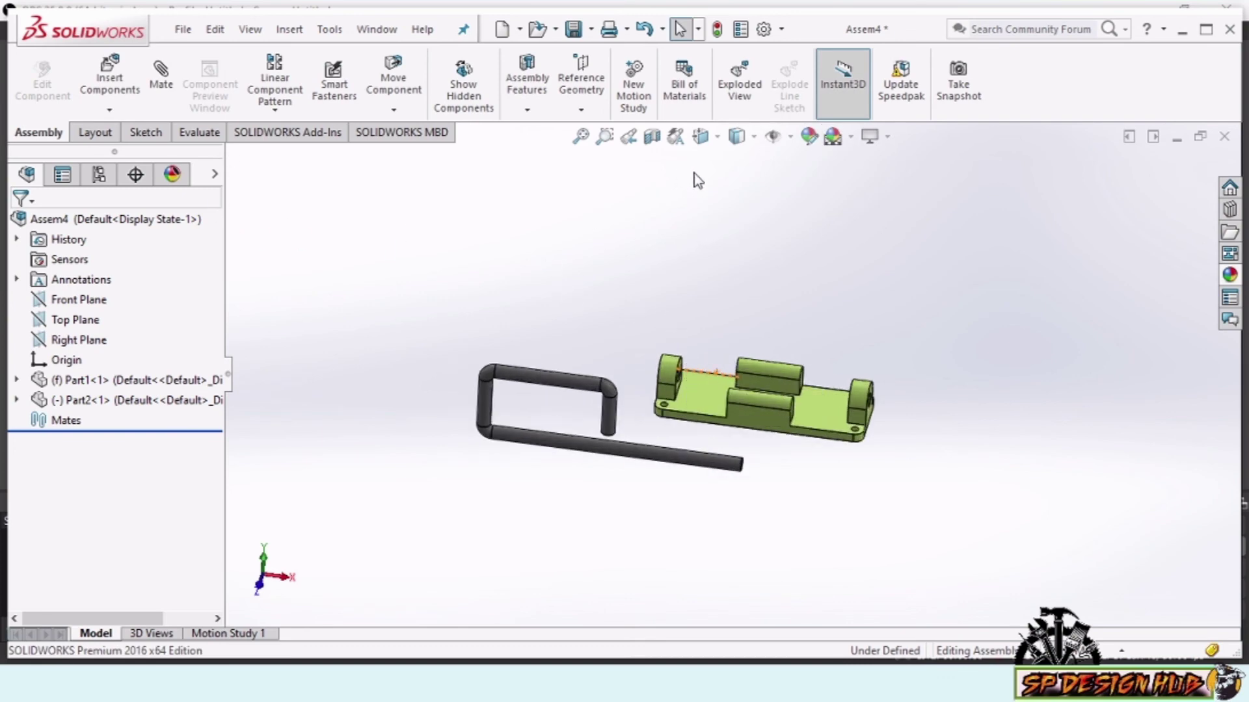
pyautogui.click(792, 137)
pyautogui.click(162, 74)
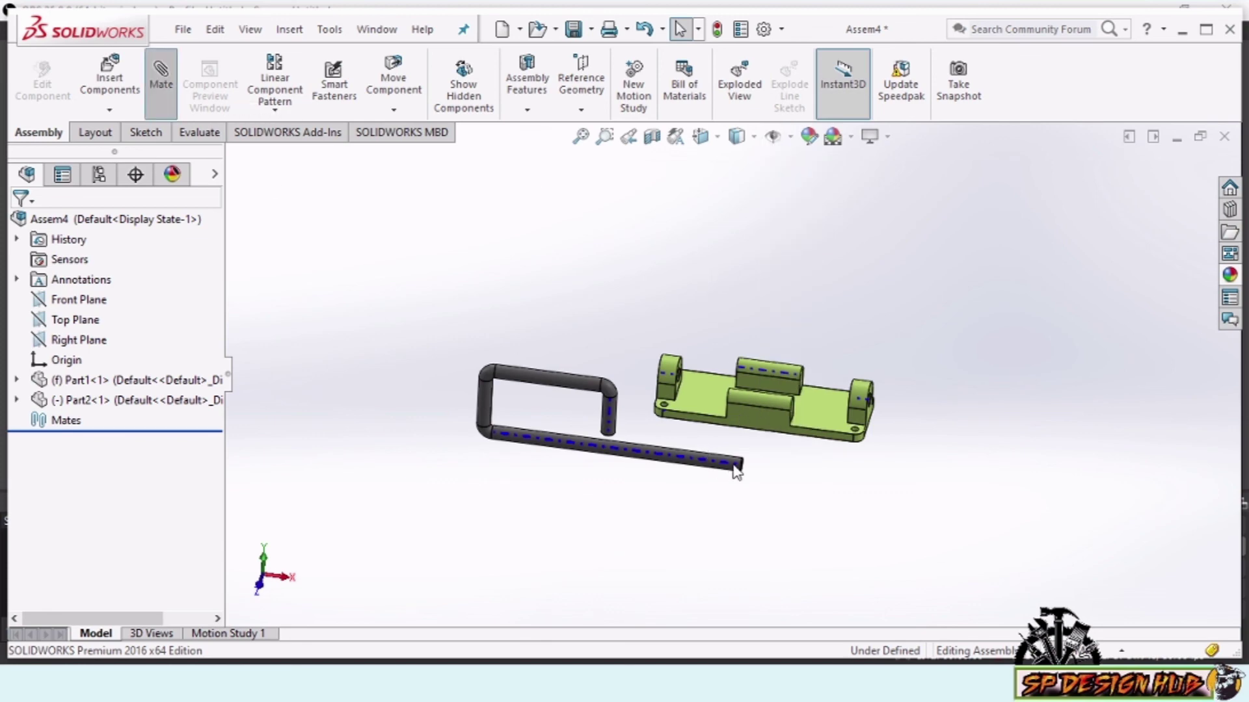
pyautogui.scroll(-3, 737, 473)
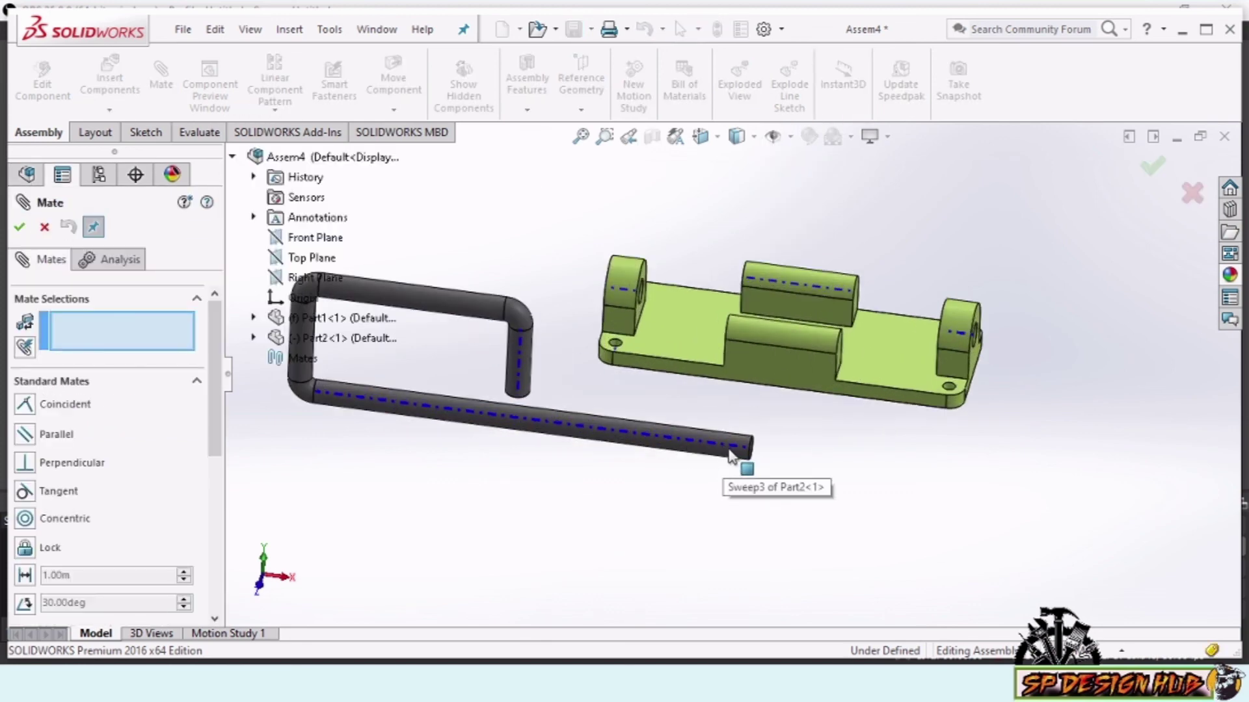
pyautogui.moveTo(799, 448); pyautogui.dragTo(850, 446, button='middle')
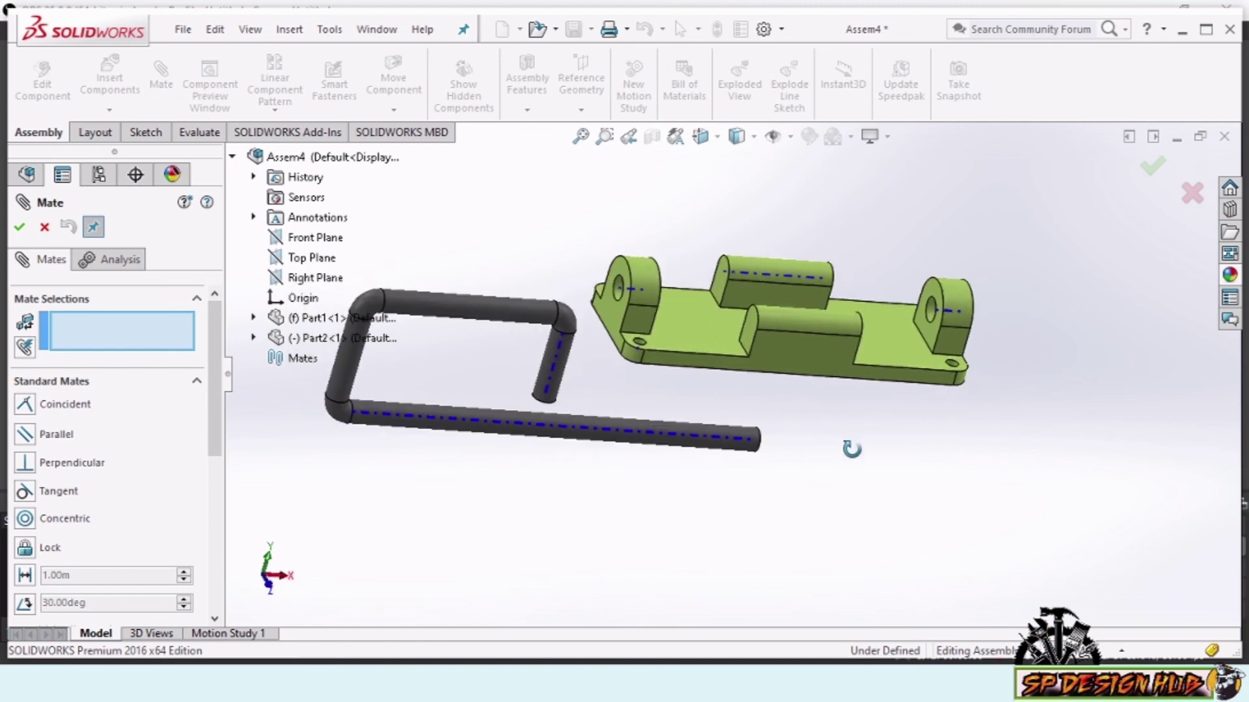
pyautogui.click(743, 437)
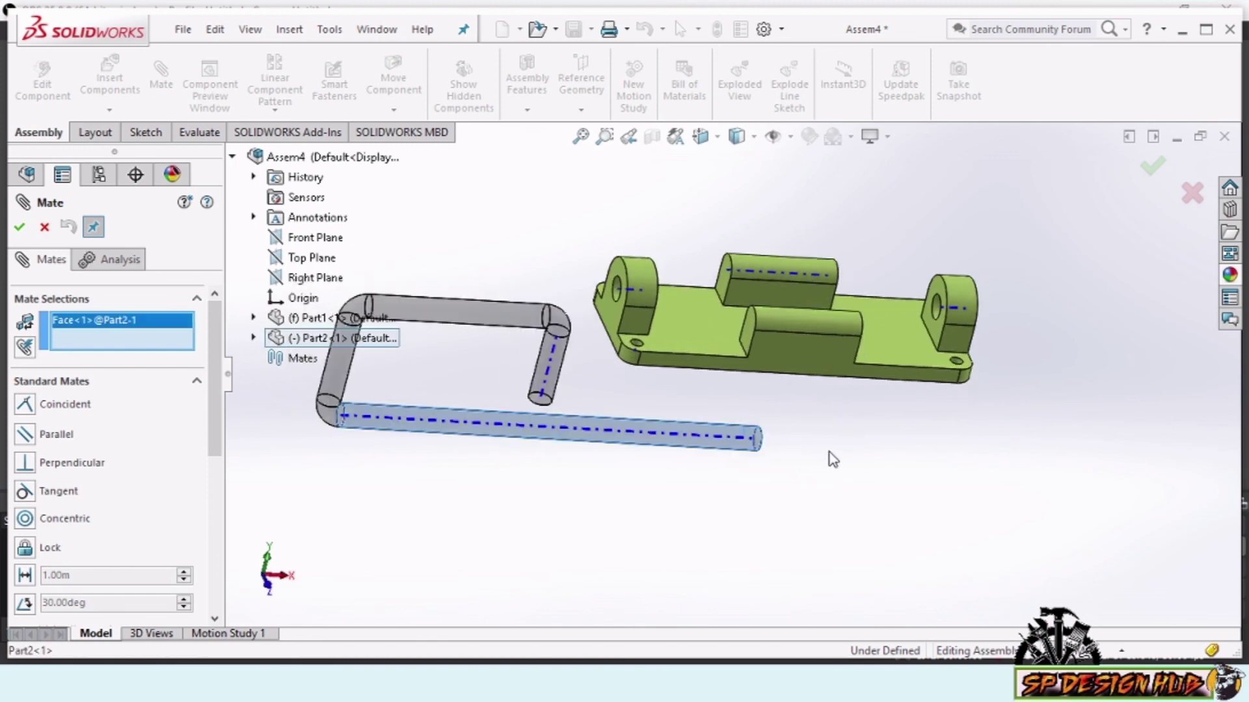
pyautogui.scroll(-5, 618, 286)
pyautogui.click(659, 310)
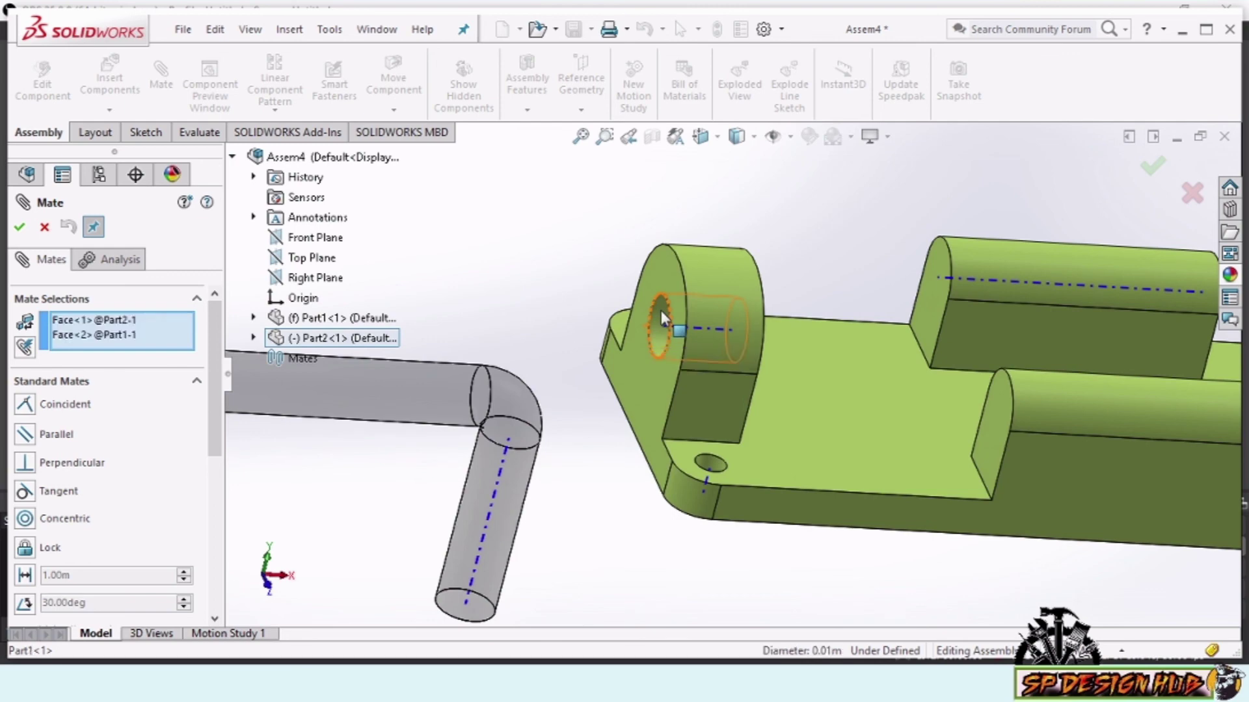
pyautogui.scroll(5, 748, 335)
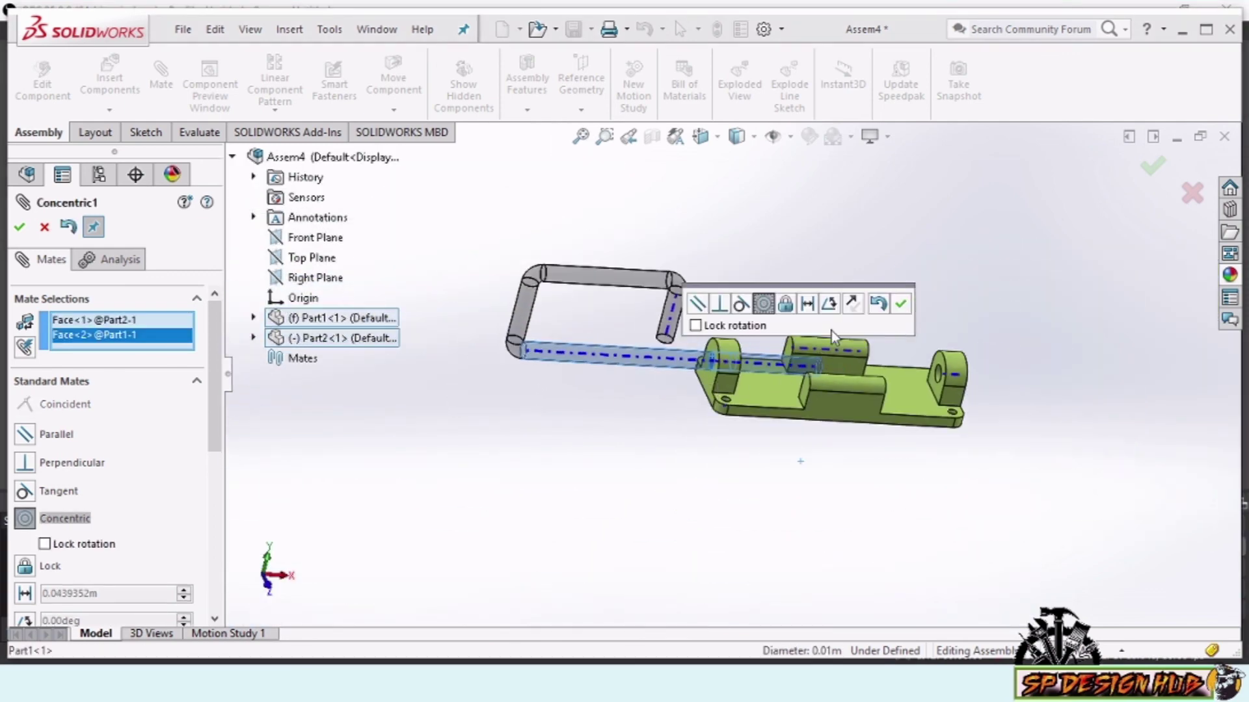
pyautogui.click(900, 304)
# Slide the handle through the hinge holes and orbit to inspect the mated assembly
pyautogui.moveTo(607, 368)
pyautogui.mouseDown()
pyautogui.moveTo(630, 366)
pyautogui.moveTo(719, 416)
pyautogui.mouseUp()
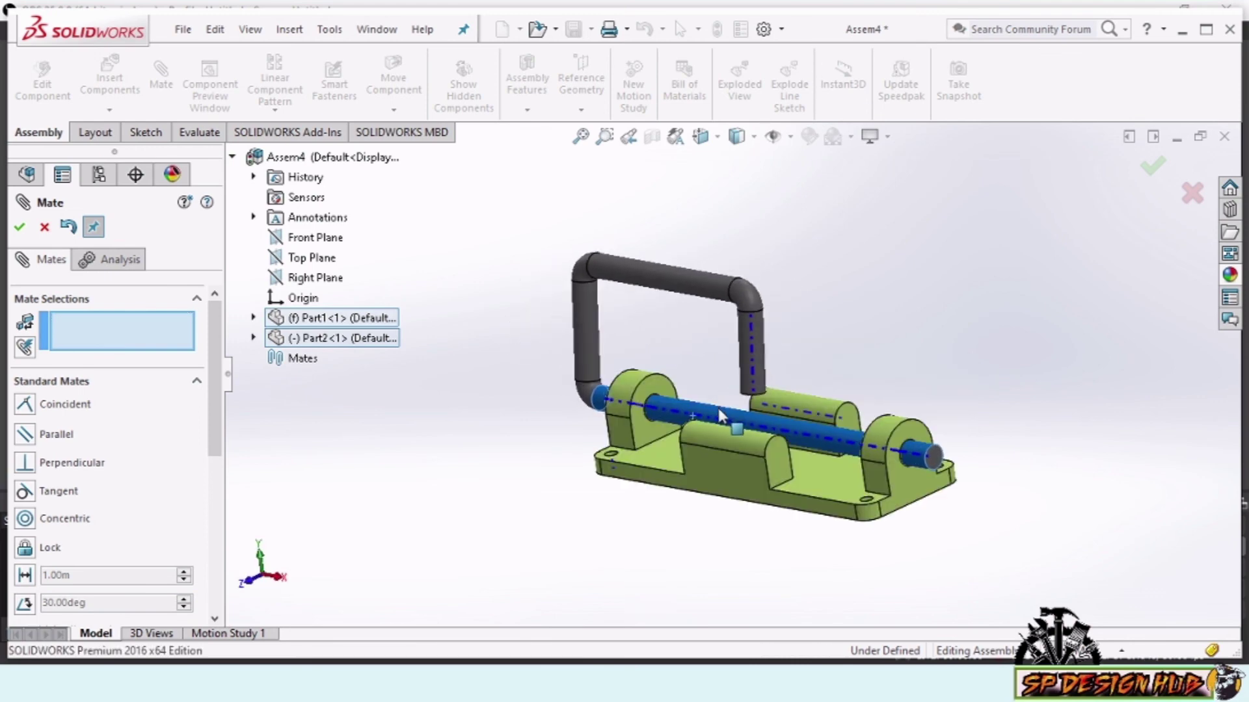
pyautogui.moveTo(718, 407)
pyautogui.mouseDown(button='middle')
pyautogui.moveTo(670, 391)
pyautogui.moveTo(676, 370)
pyautogui.mouseUp(button='middle')
pyautogui.scroll(-2, 679, 368)
pyautogui.scroll(-2, 678, 368)
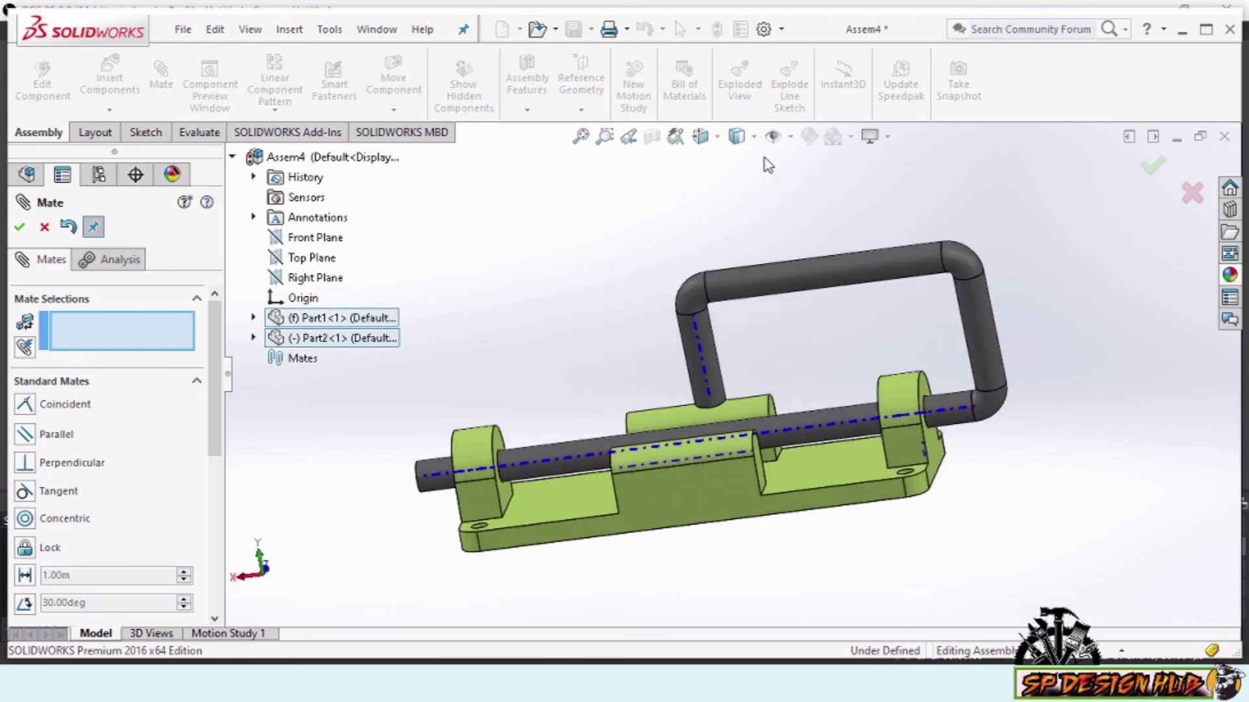
# Hide the temporary axes and orbit the assembly to a tilted side view
pyautogui.click(791, 138)
pyautogui.click(775, 187)
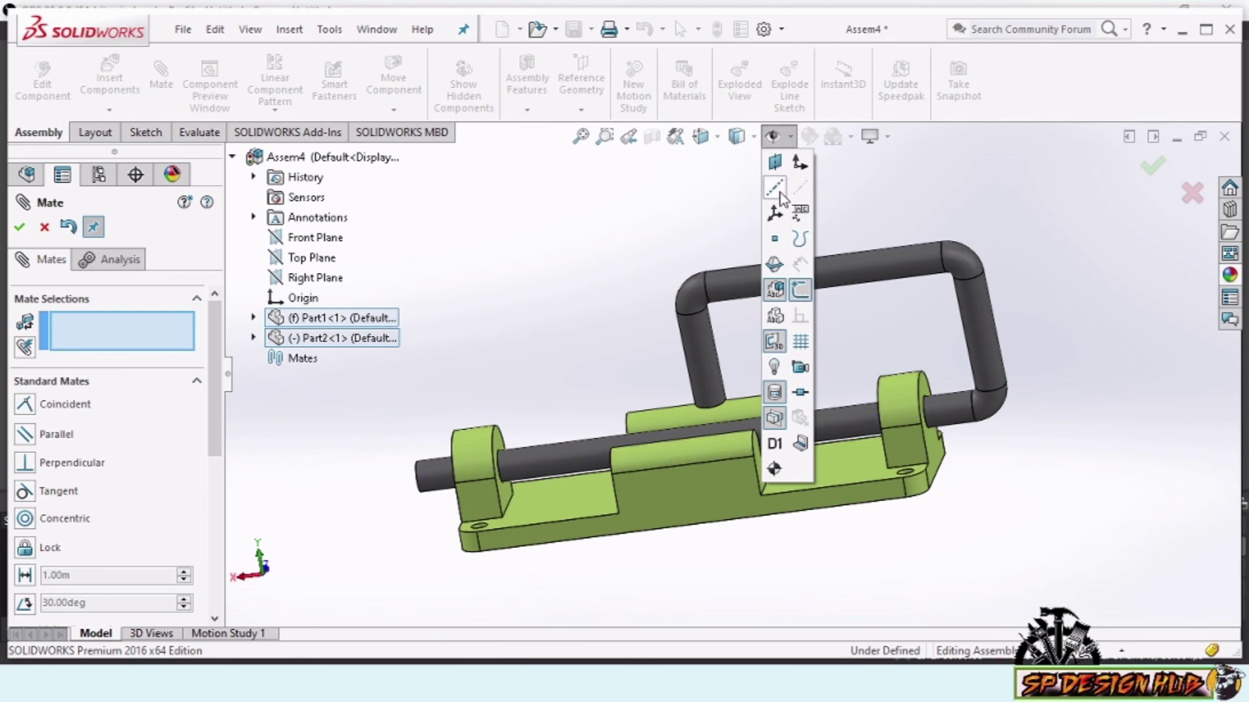
pyautogui.scroll(3, 663, 273)
pyautogui.moveTo(663, 273)
pyautogui.mouseDown(button='middle')
pyautogui.moveTo(943, 245)
pyautogui.moveTo(858, 250)
pyautogui.moveTo(956, 268)
pyautogui.moveTo(942, 215)
pyautogui.moveTo(875, 388)
pyautogui.moveTo(928, 273)
pyautogui.mouseUp(button='middle')
pyautogui.scroll(-2, 714, 423)
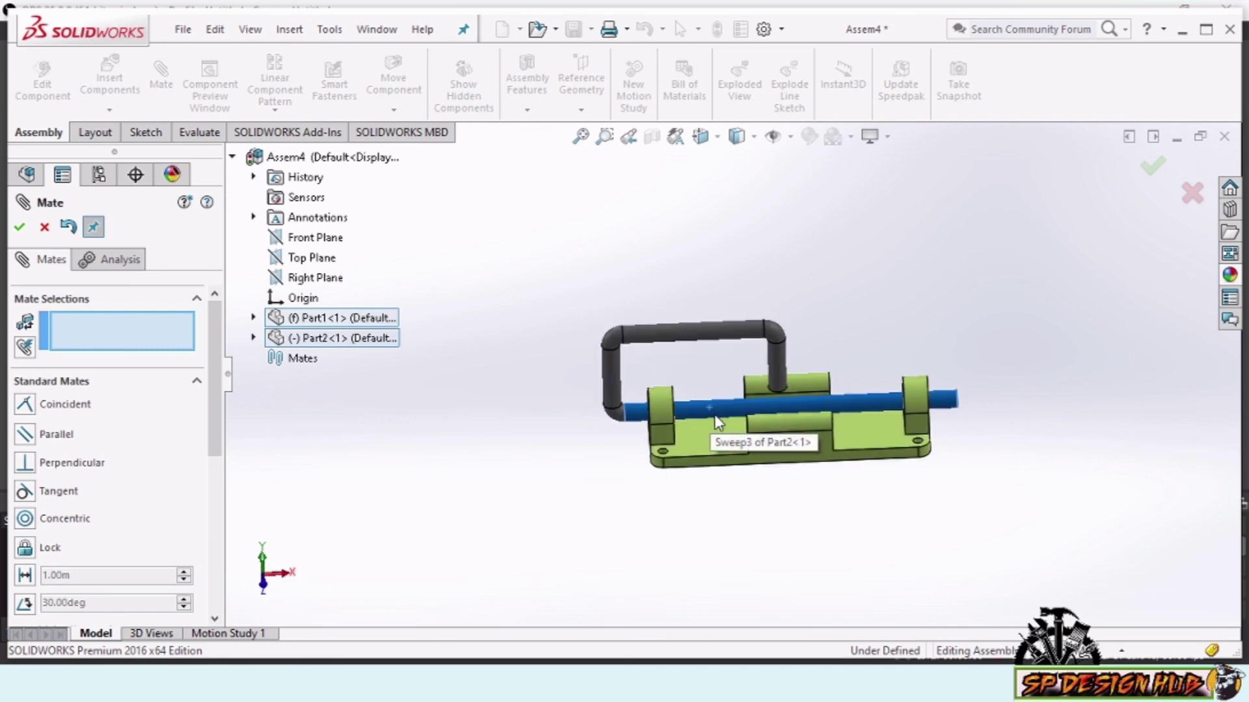
pyautogui.moveTo(836, 329)
pyautogui.mouseDown(button='middle')
pyautogui.moveTo(825, 287)
pyautogui.moveTo(711, 273)
pyautogui.moveTo(720, 329)
pyautogui.mouseUp(button='middle')
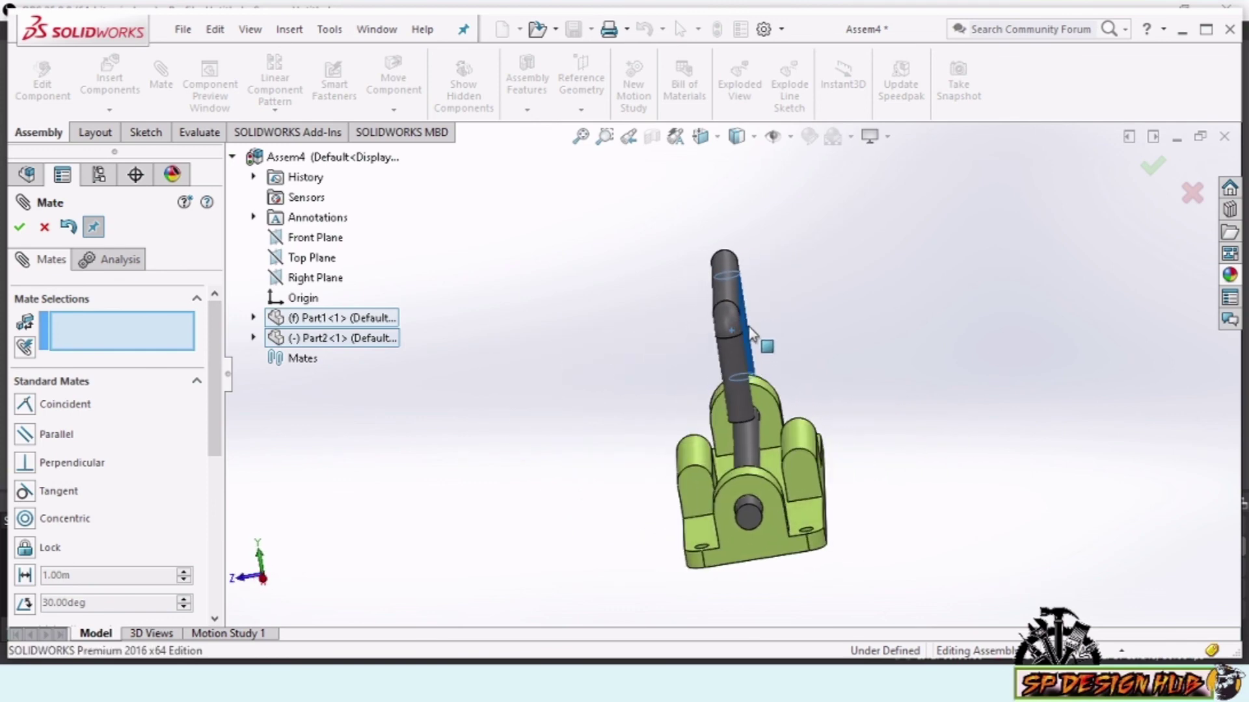
pyautogui.moveTo(752, 340)
pyautogui.mouseDown(button='middle')
pyautogui.moveTo(778, 337)
pyautogui.moveTo(790, 384)
pyautogui.moveTo(827, 301)
pyautogui.moveTo(874, 343)
pyautogui.mouseUp(button='middle')
# Check the handle rod passing through both hinge lugs and close the Mate tool
pyautogui.scroll(-2, 822, 357)
pyautogui.scroll(2, 614, 407)
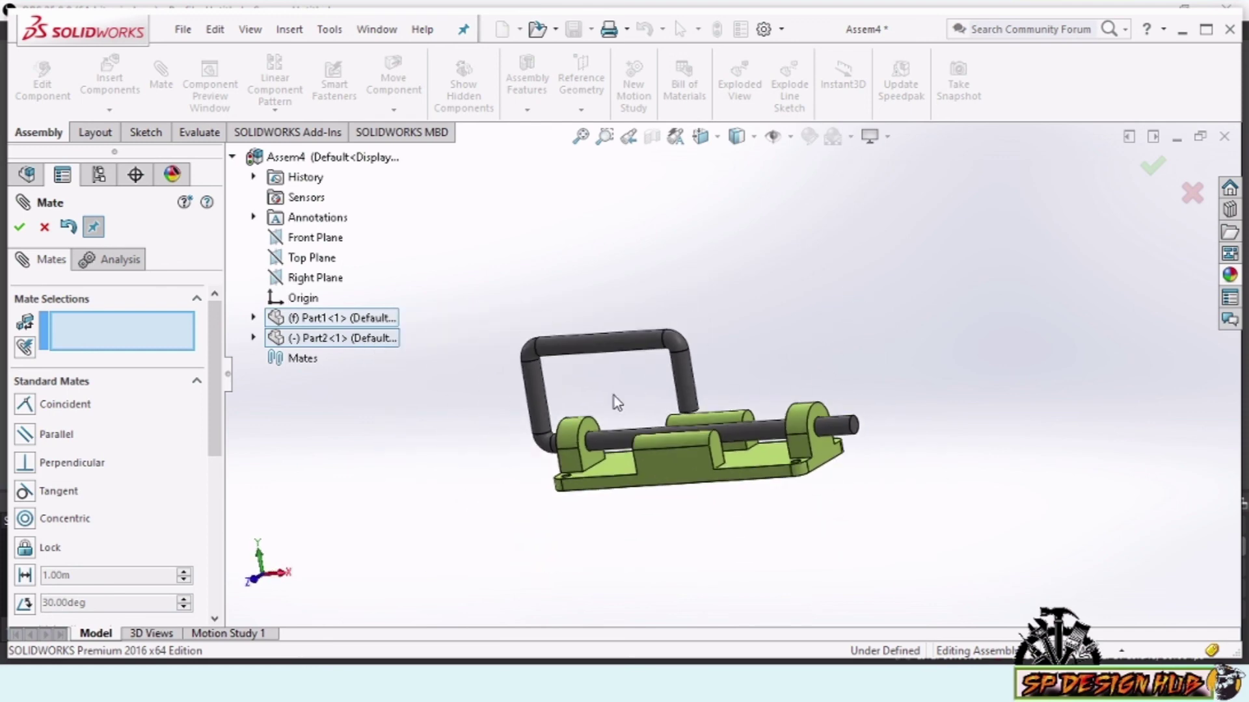
pyautogui.scroll(-2, 559, 393)
pyautogui.scroll(2, 456, 351)
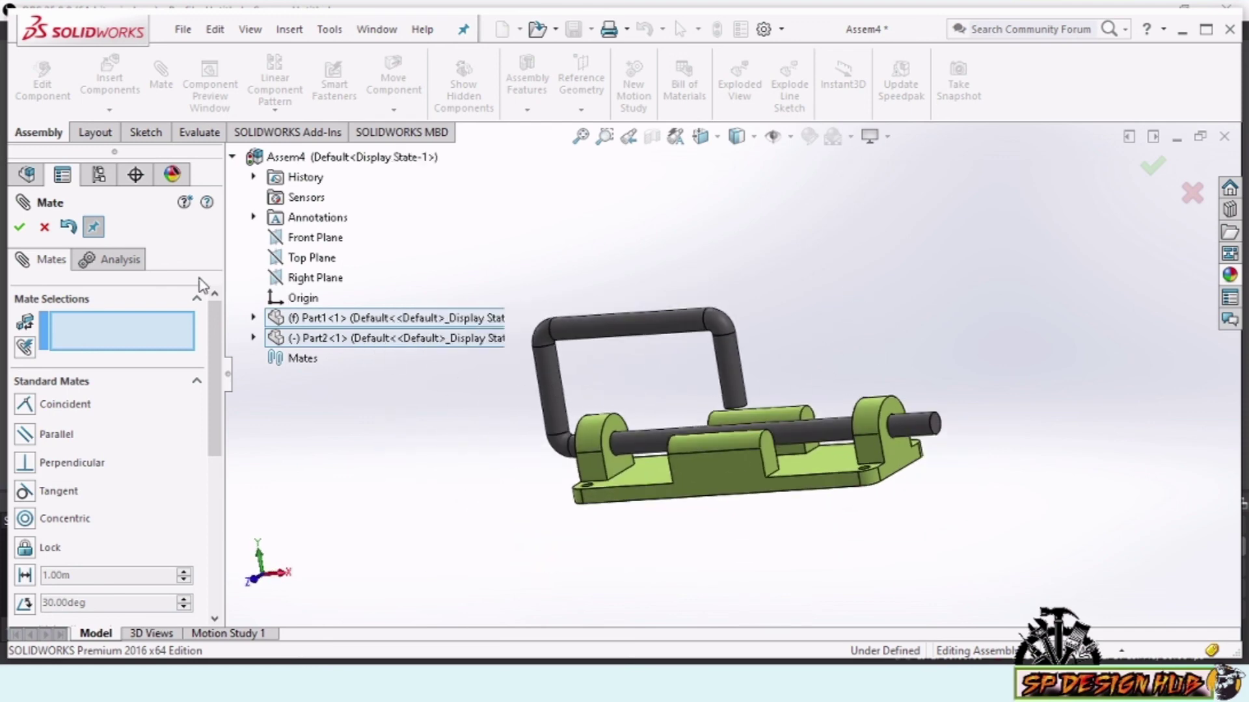
pyautogui.click(21, 227)
pyautogui.moveTo(657, 348)
pyautogui.mouseDown(button='middle')
pyautogui.moveTo(694, 273)
pyautogui.moveTo(655, 376)
pyautogui.moveTo(585, 424)
pyautogui.moveTo(629, 580)
pyautogui.moveTo(575, 451)
pyautogui.moveTo(722, 354)
pyautogui.moveTo(823, 390)
pyautogui.moveTo(571, 427)
pyautogui.moveTo(527, 377)
pyautogui.moveTo(748, 468)
pyautogui.moveTo(861, 493)
pyautogui.moveTo(956, 410)
pyautogui.moveTo(944, 322)
pyautogui.moveTo(895, 451)
pyautogui.moveTo(699, 346)
pyautogui.moveTo(423, 538)
pyautogui.moveTo(786, 357)
pyautogui.moveTo(850, 460)
pyautogui.moveTo(967, 368)
pyautogui.moveTo(967, 231)
pyautogui.moveTo(919, 367)
pyautogui.moveTo(758, 407)
pyautogui.moveTo(657, 334)
pyautogui.mouseUp(button='middle')
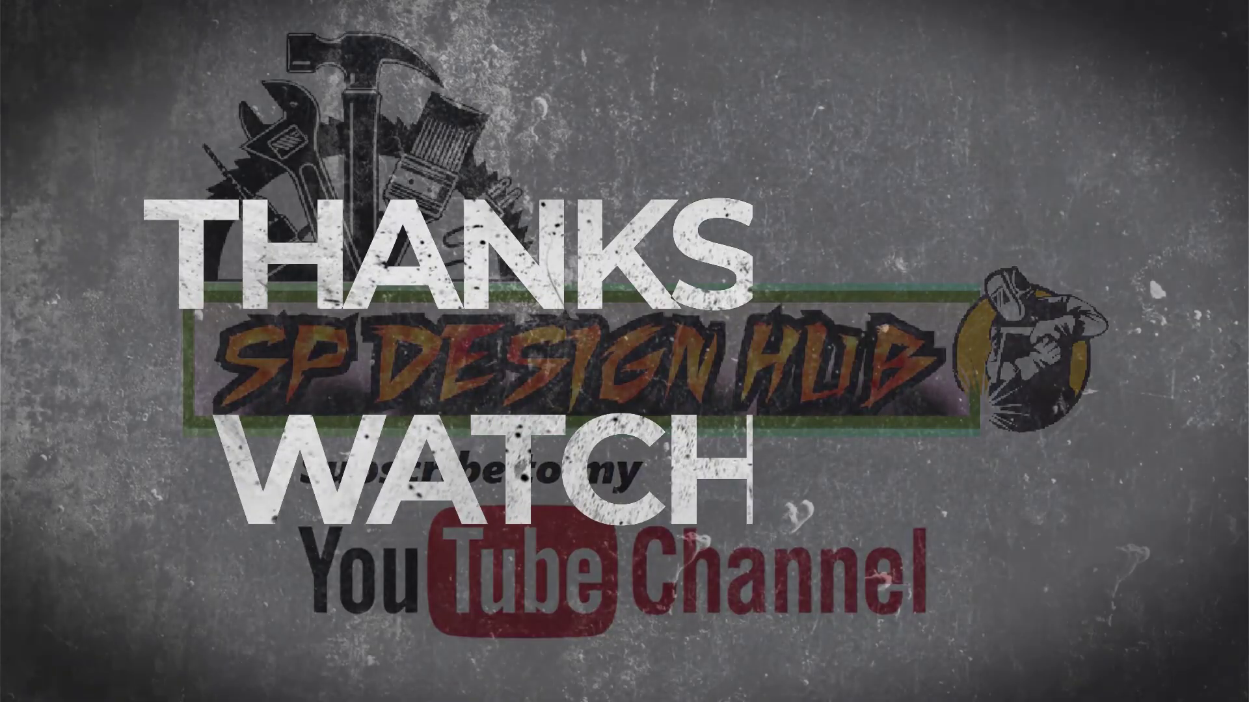